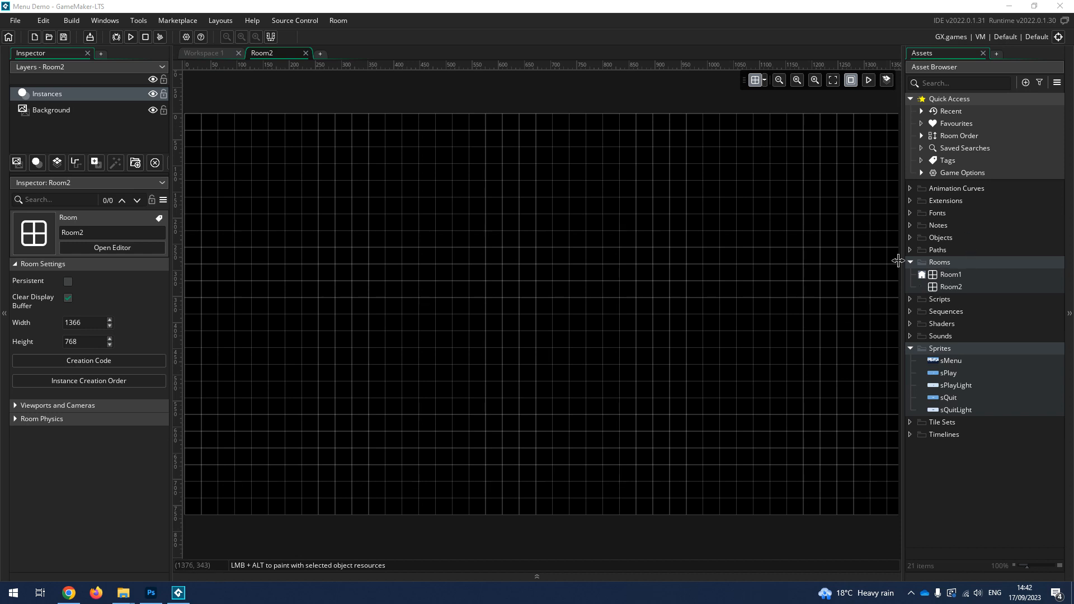
Step: Open Room1 and rename it as Menu
left_click(948, 288)
double_click(948, 274)
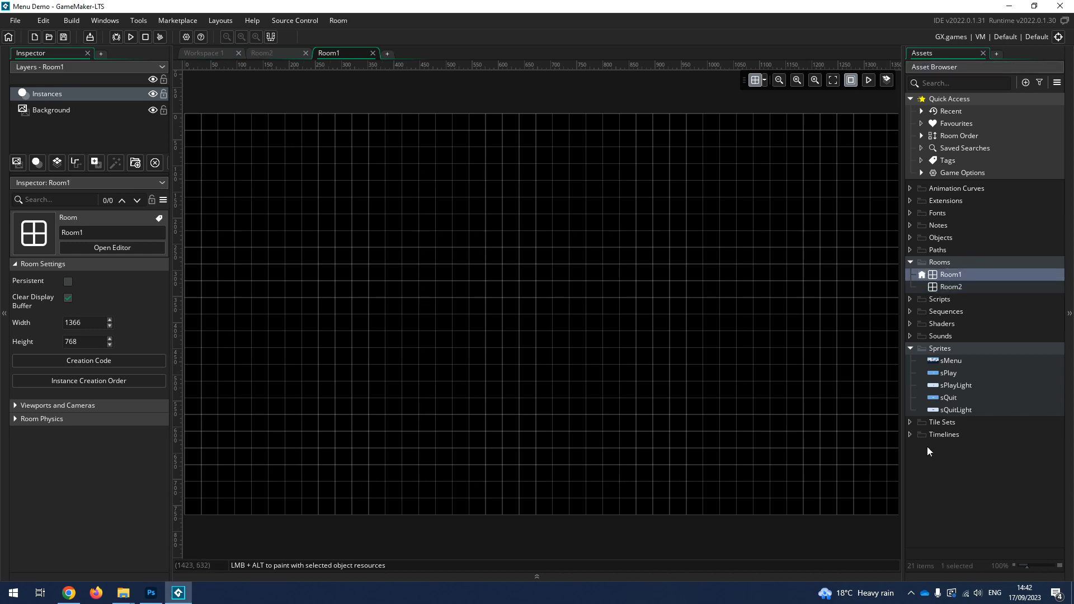
right_click(948, 275)
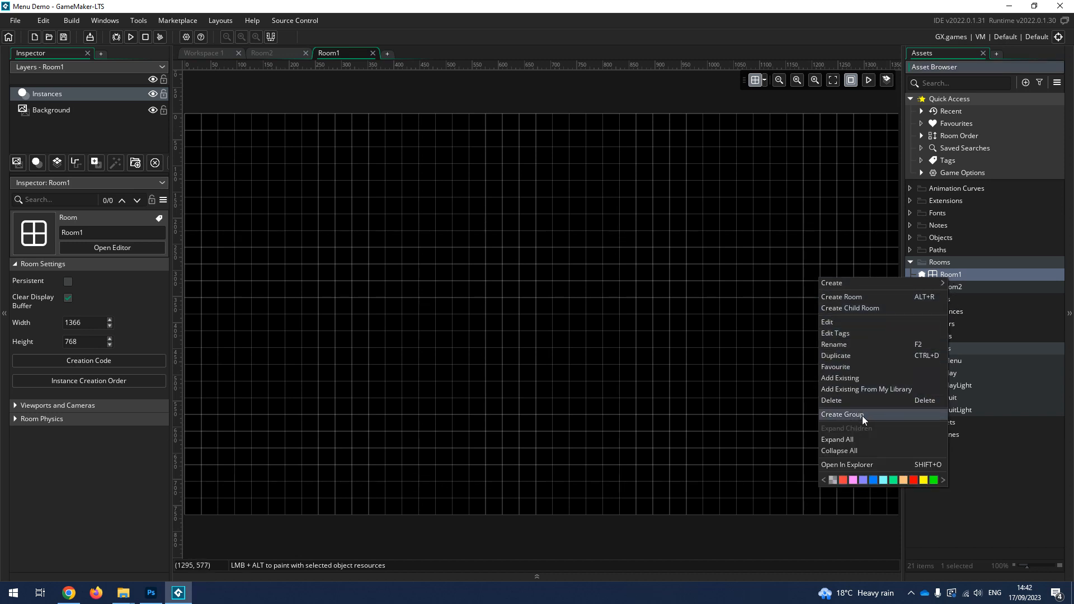
left_click(880, 346)
type("Menu")
key("Return")
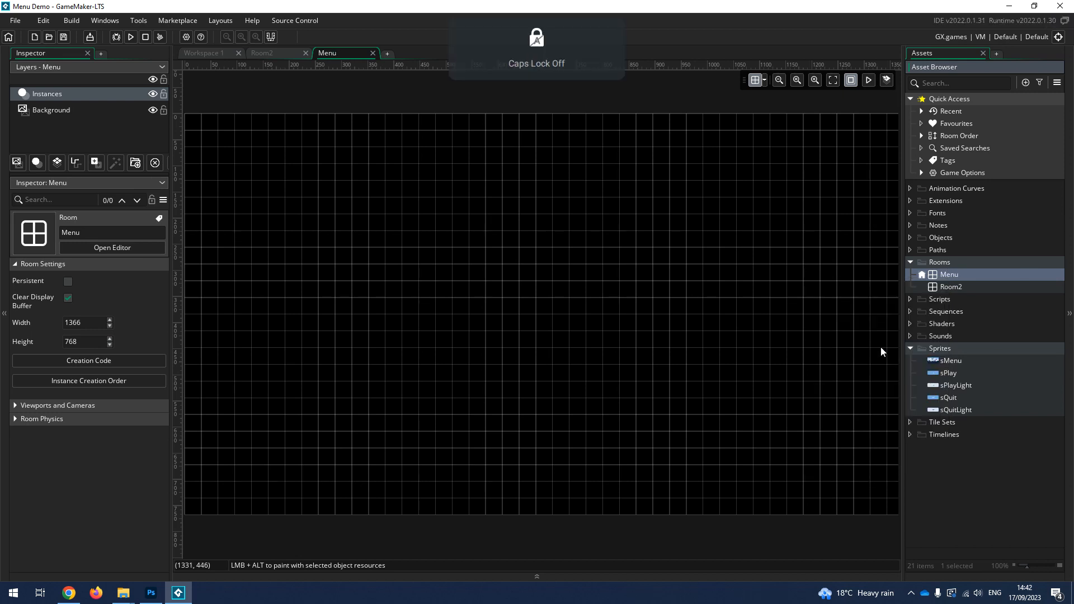
Step: Rename Room2 as Level1
left_click(958, 291)
right_click(952, 287)
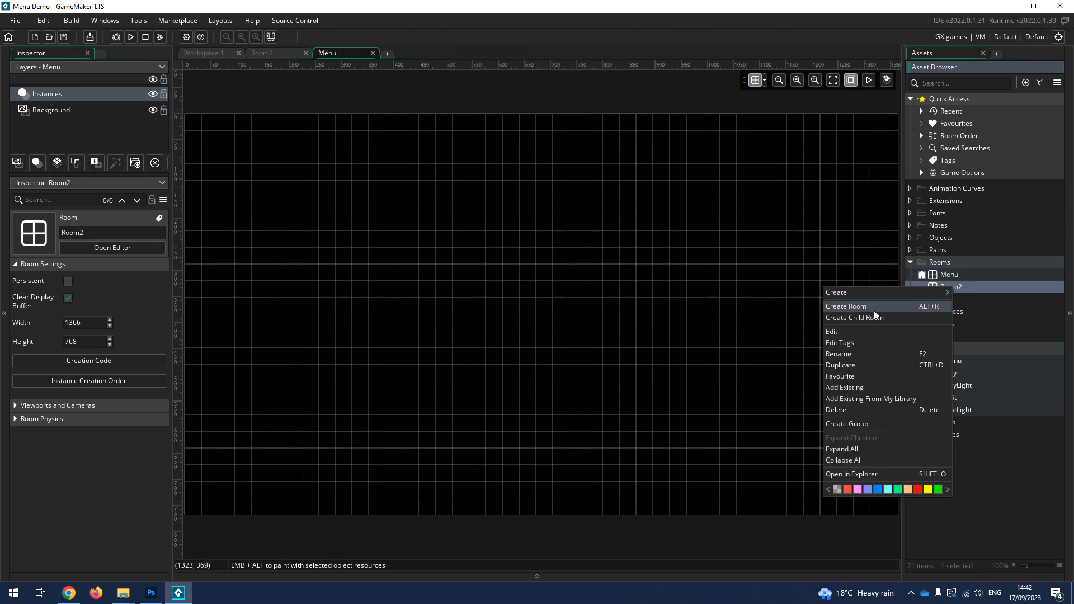
left_click(863, 355)
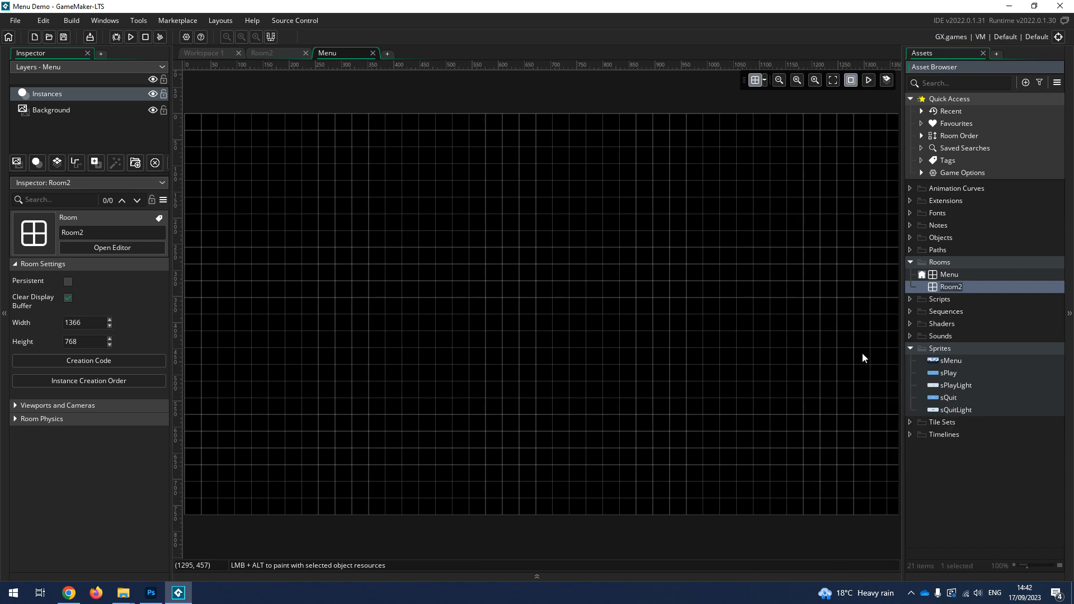
type("Level1")
key("Return")
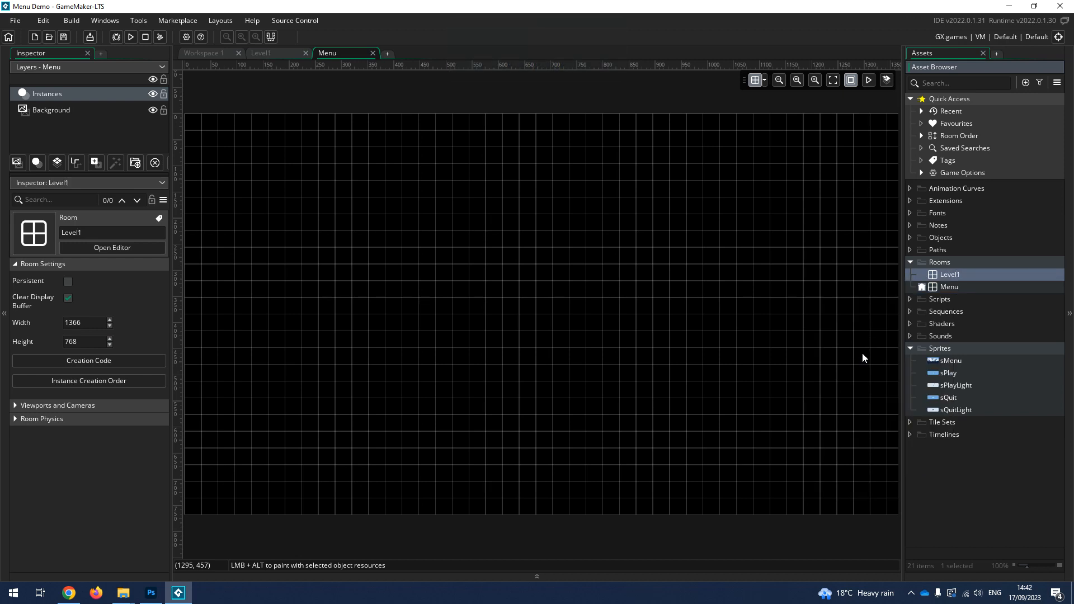
Step: Examine the sMenu, sPlay, sPlayLight and sQuit sprites, and return to the Menu room's editor
left_click(944, 290)
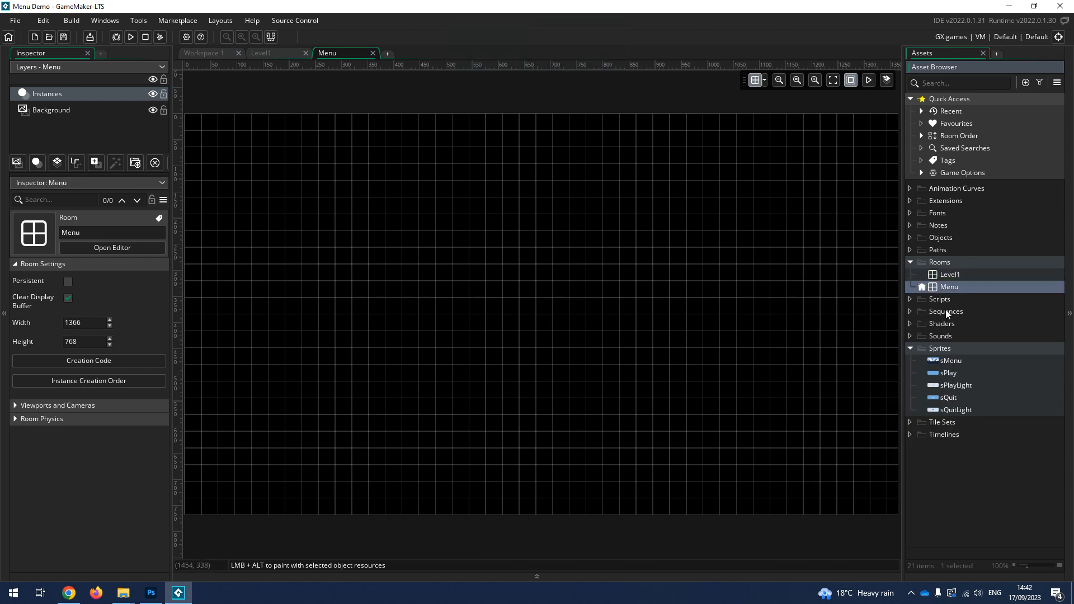
left_click(951, 361)
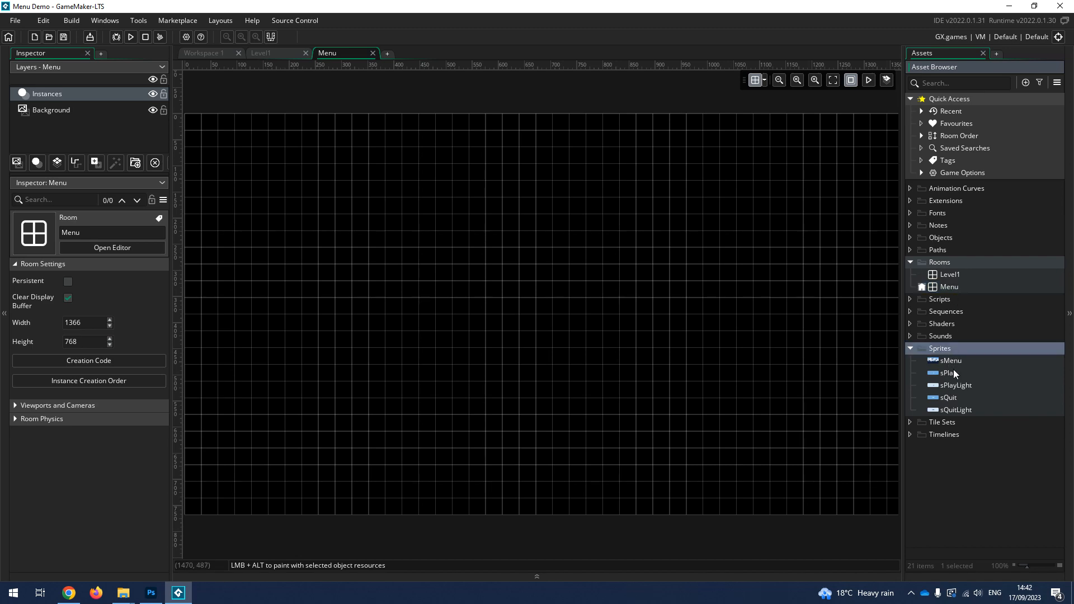
double_click(949, 360)
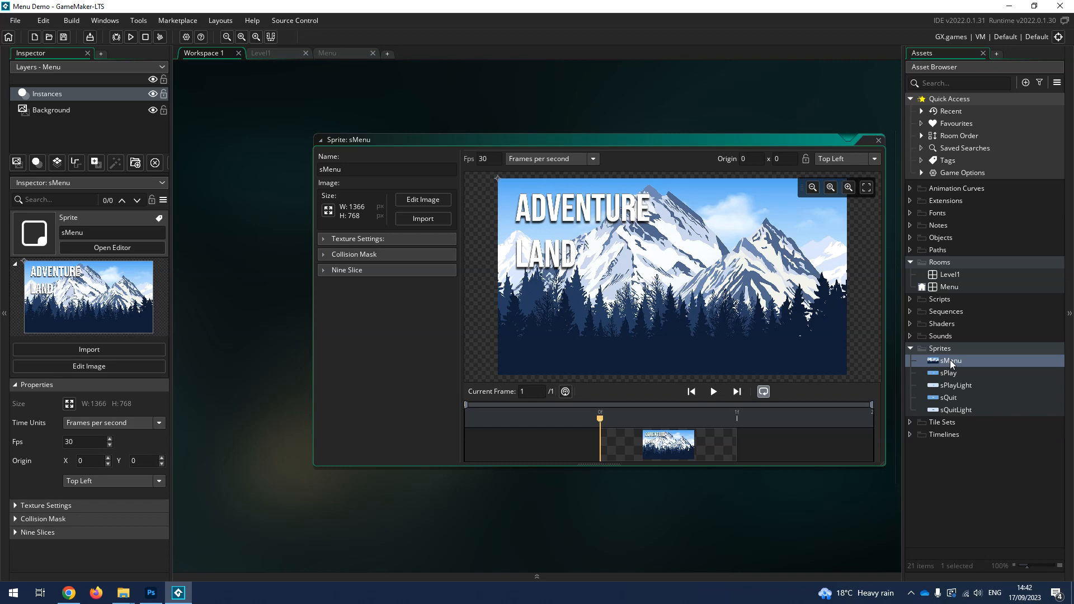
left_click(150, 593)
left_click(148, 593)
double_click(950, 373)
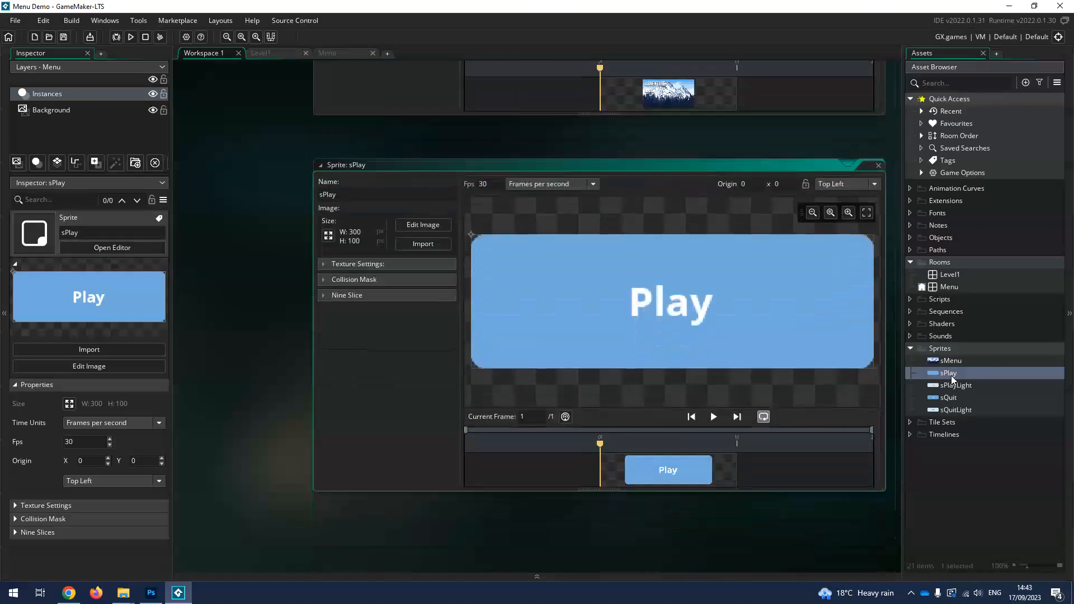
double_click(961, 384)
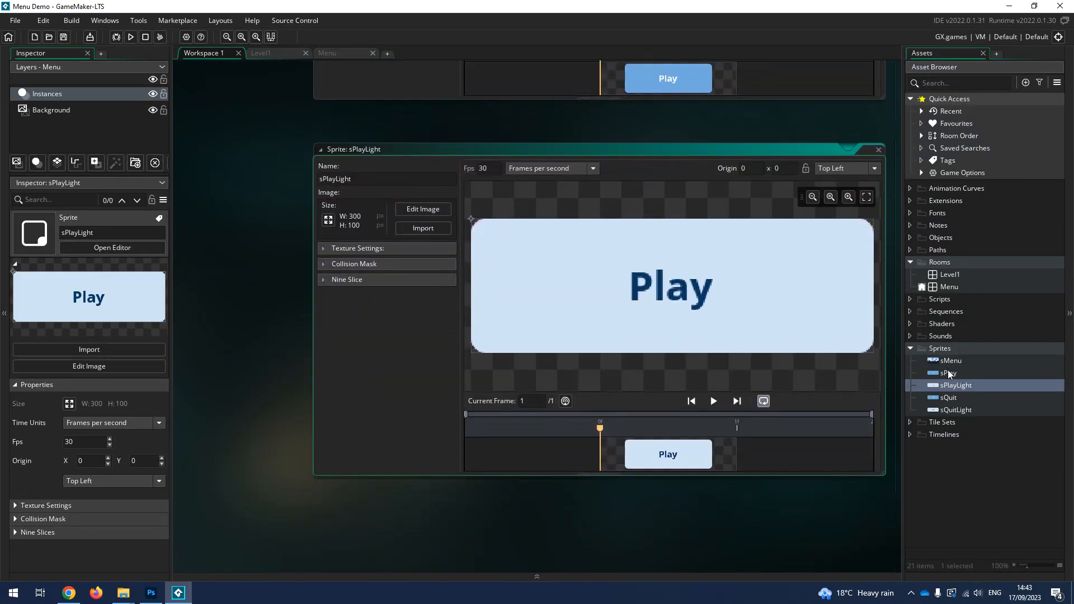
double_click(950, 396)
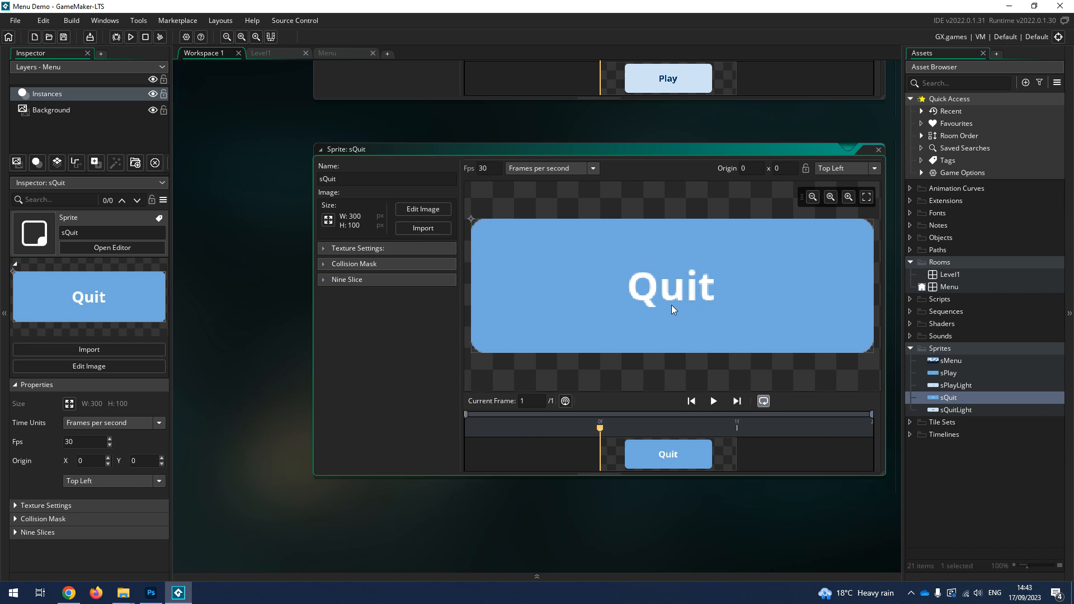
left_click(831, 197)
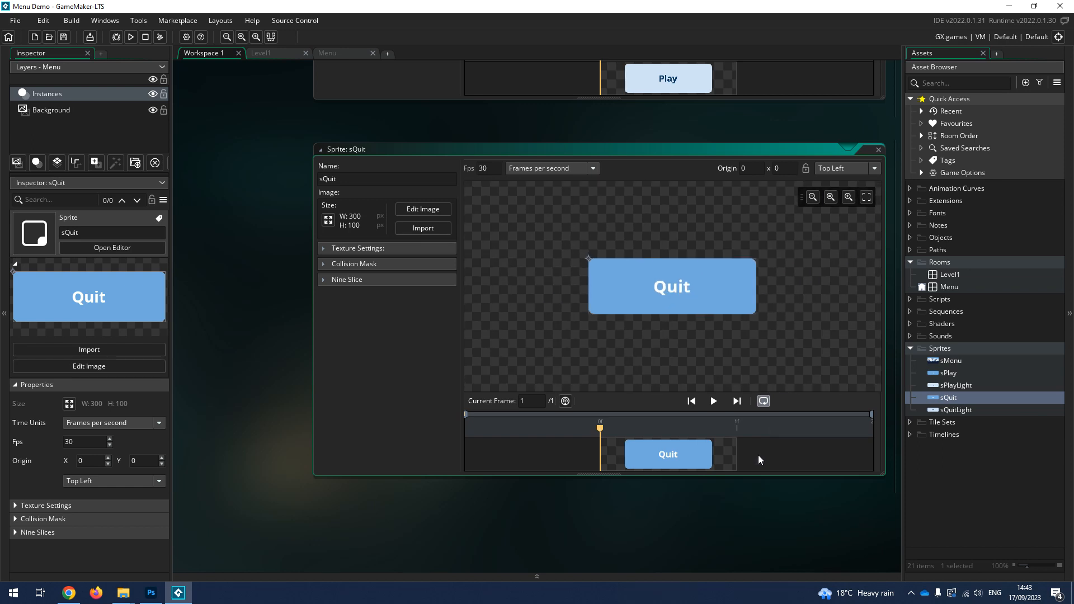
double_click(948, 286)
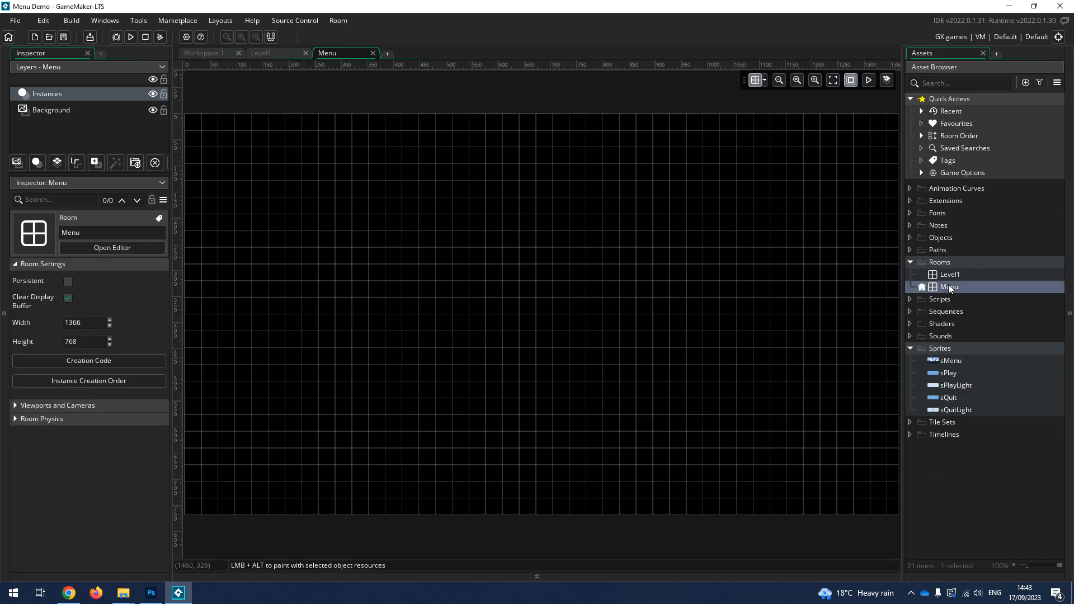
Step: Create a new sprite in the Sprites group, open its blank canvas in the image editor and close that editor
left_click(942, 348)
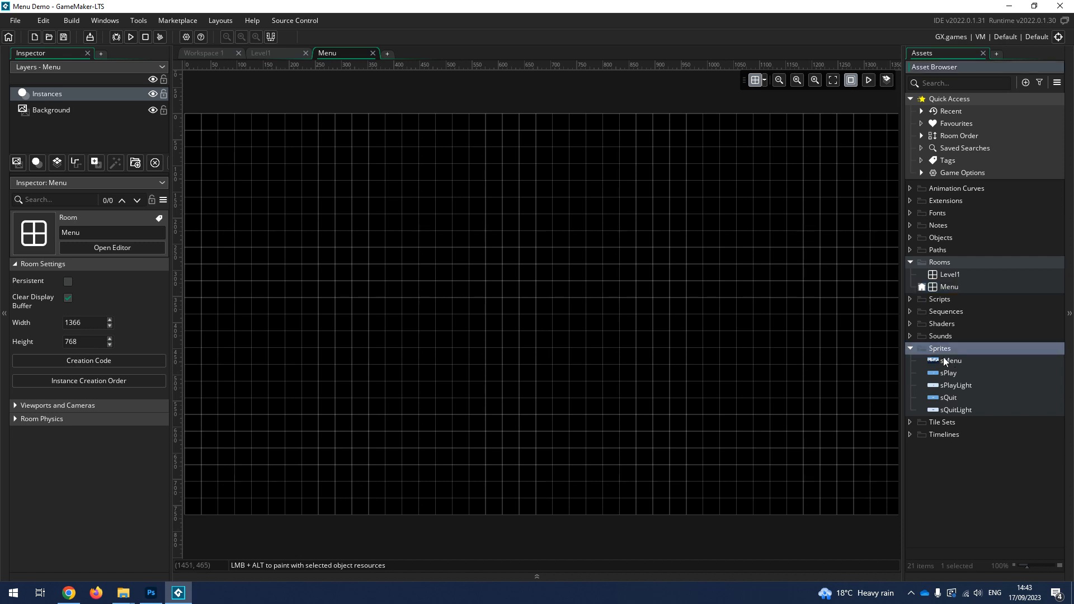
right_click(940, 348)
mouse_move(952, 353)
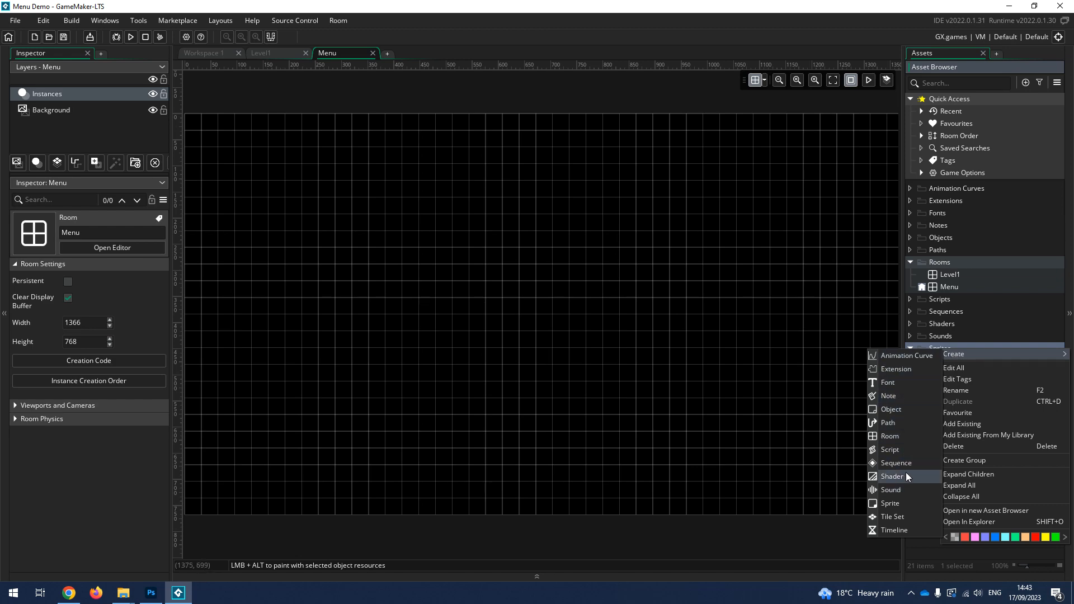
left_click(901, 502)
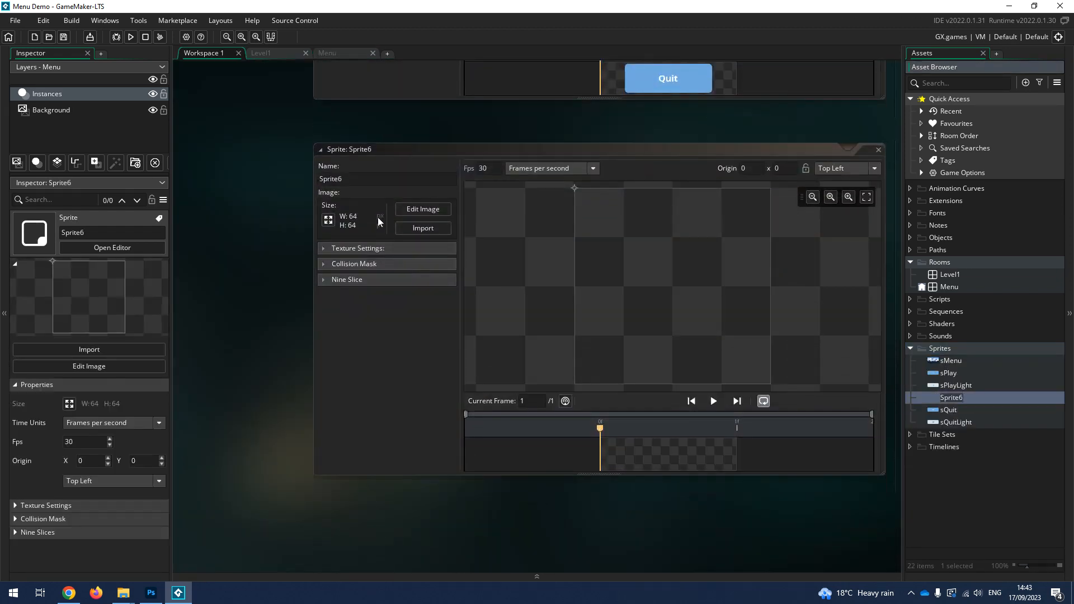
left_click(423, 209)
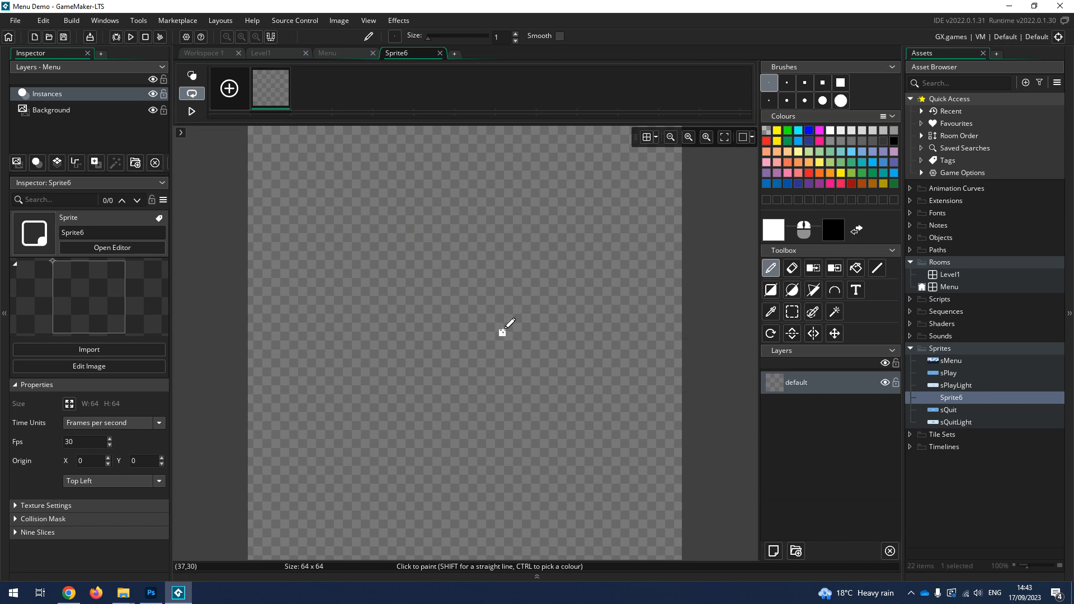
left_click(441, 53)
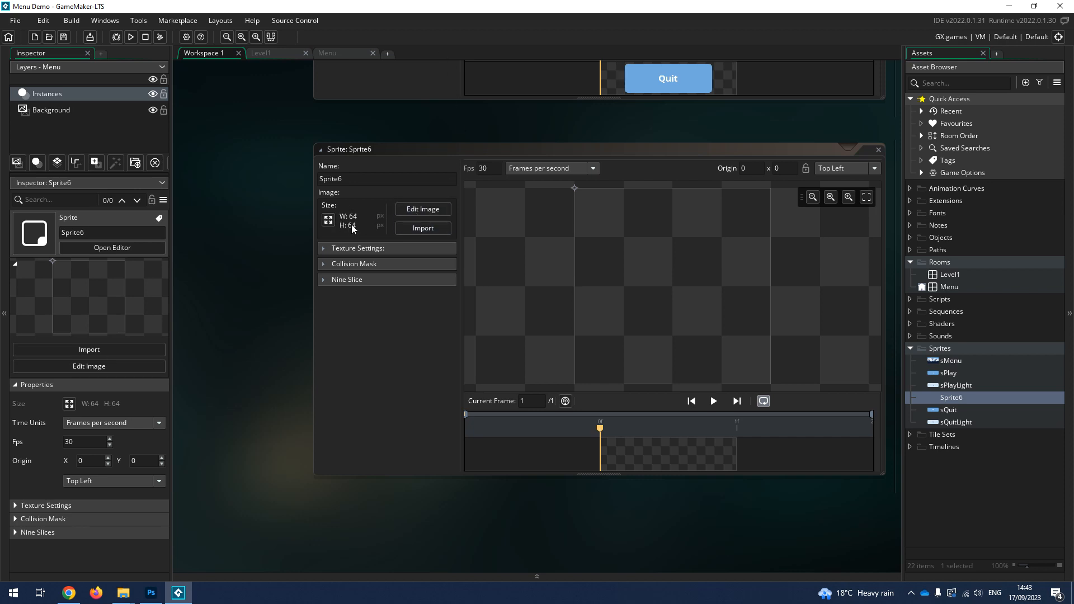
Step: Scale the new sprite's image to 1366 × 768 pixels without maintaining the aspect ratio
left_click(329, 220)
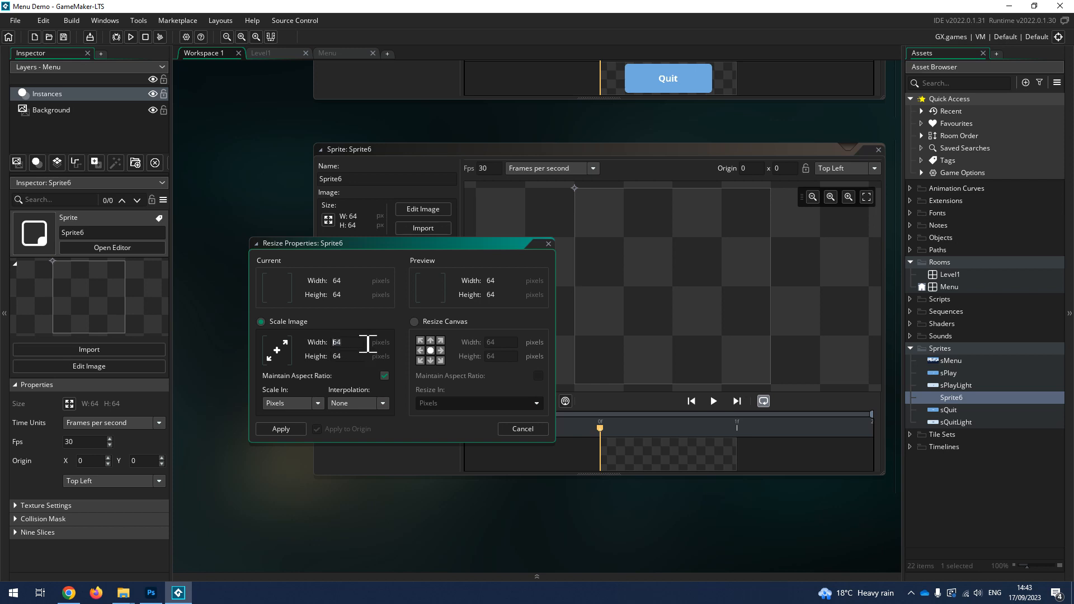
type("1366")
left_click(352, 359)
left_click(384, 376)
left_click(355, 379)
left_click(291, 431)
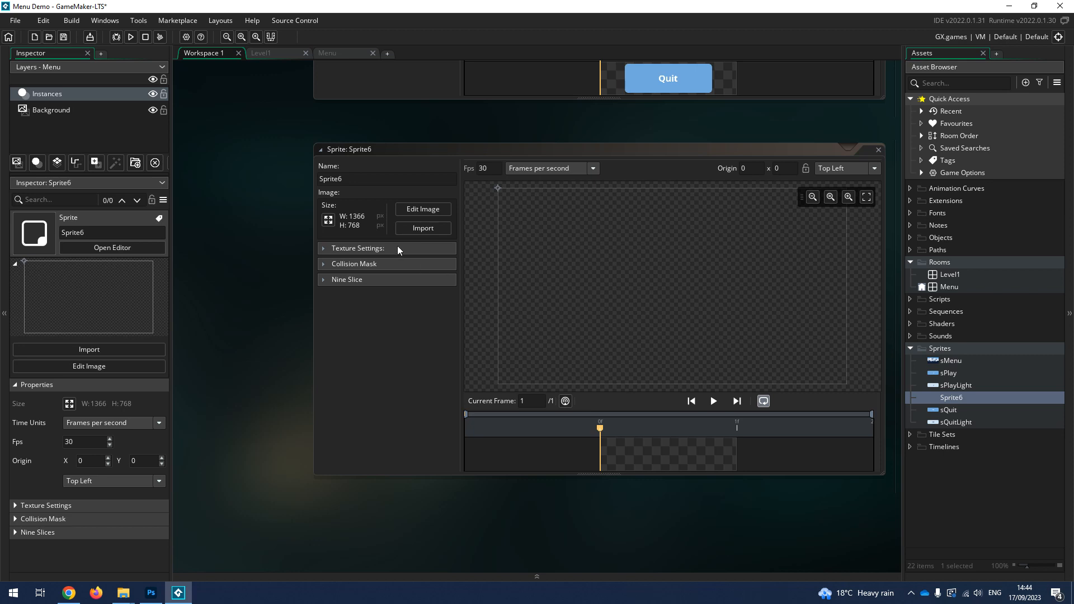
Step: Close the blank sprite's window and delete Sprite6 from the project
left_click(877, 151)
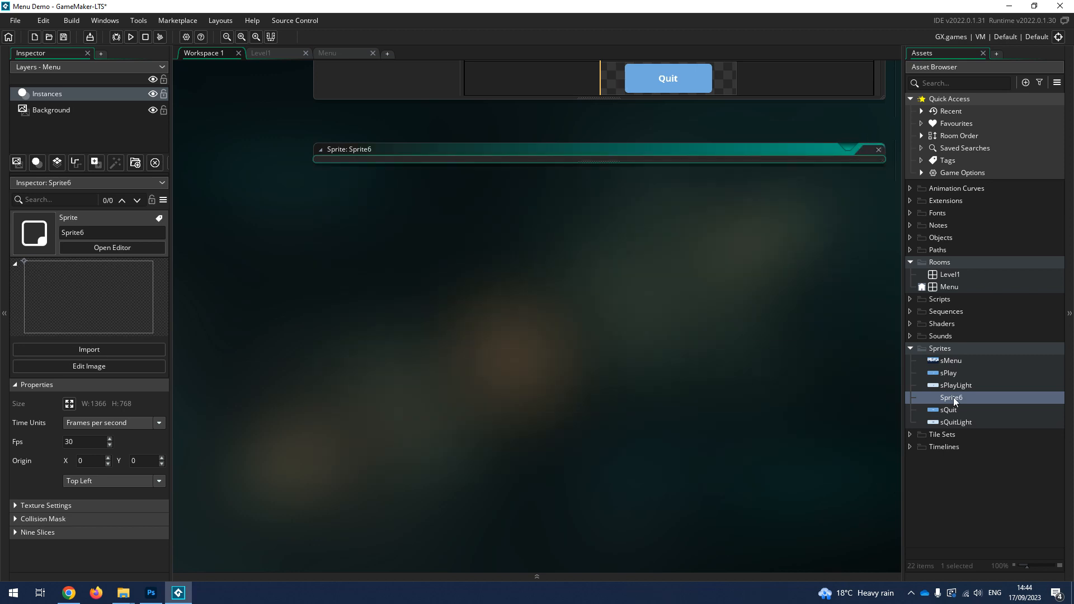
right_click(957, 398)
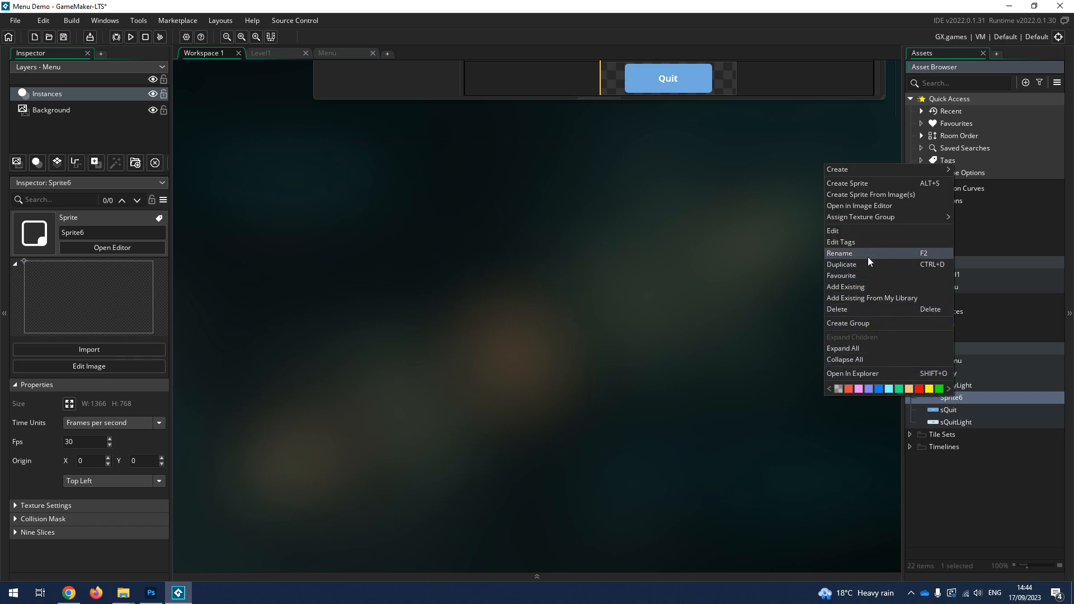
left_click(845, 309)
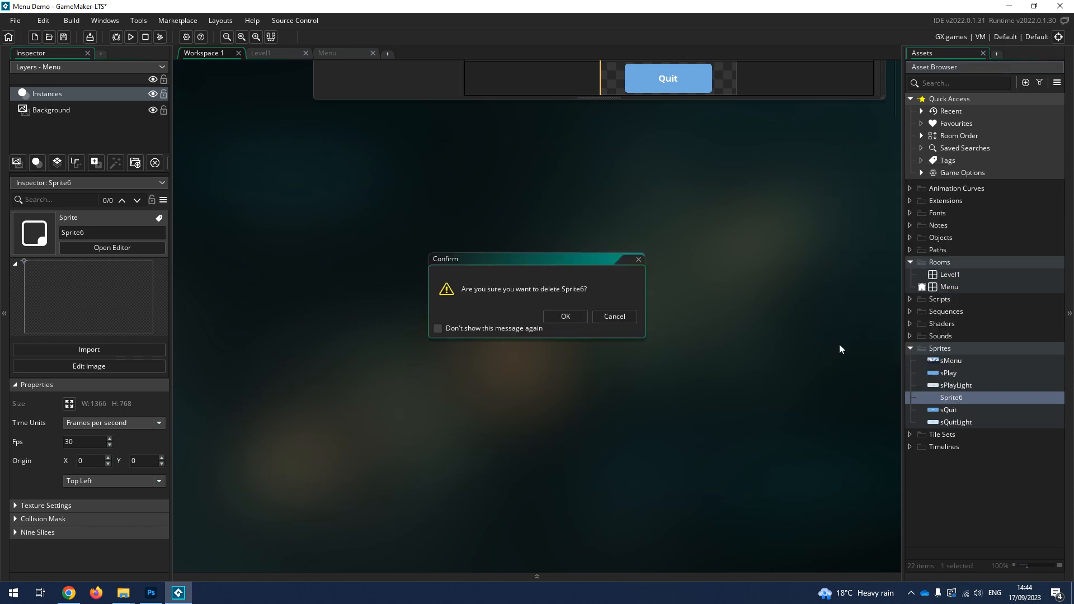
left_click(562, 321)
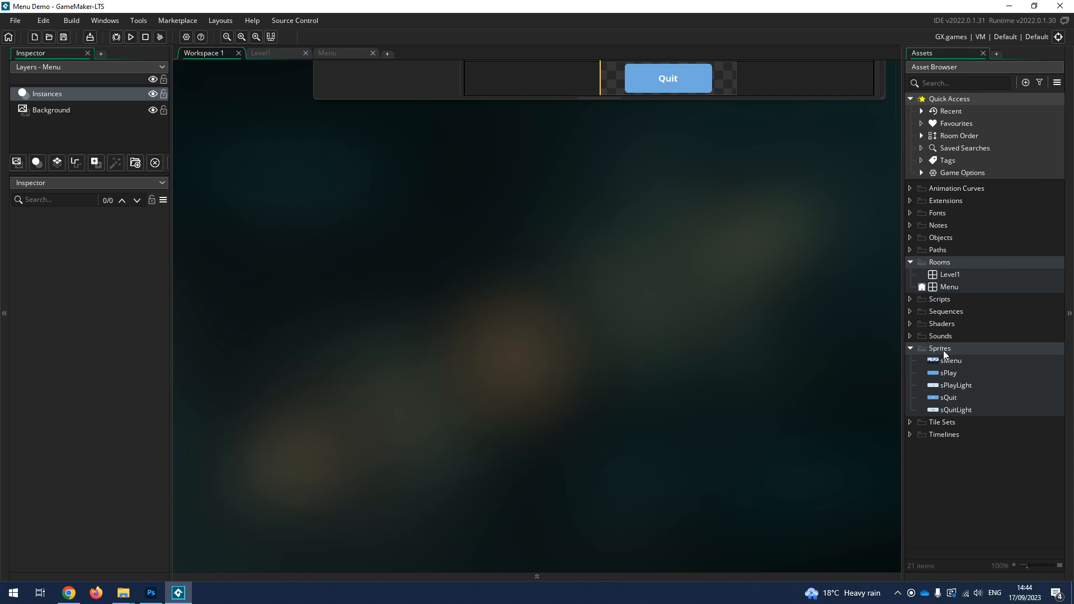
Step: Switch to Photoshop, inspect the Adventure land text layer in sMenu.psd, and return to GameMaker
left_click(152, 592)
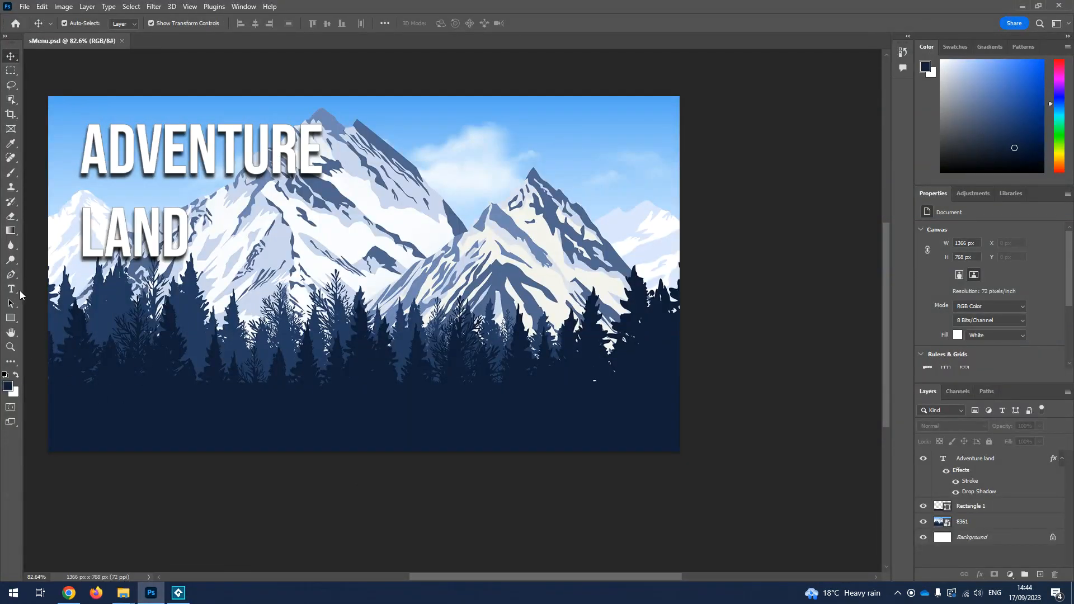
left_click(977, 461)
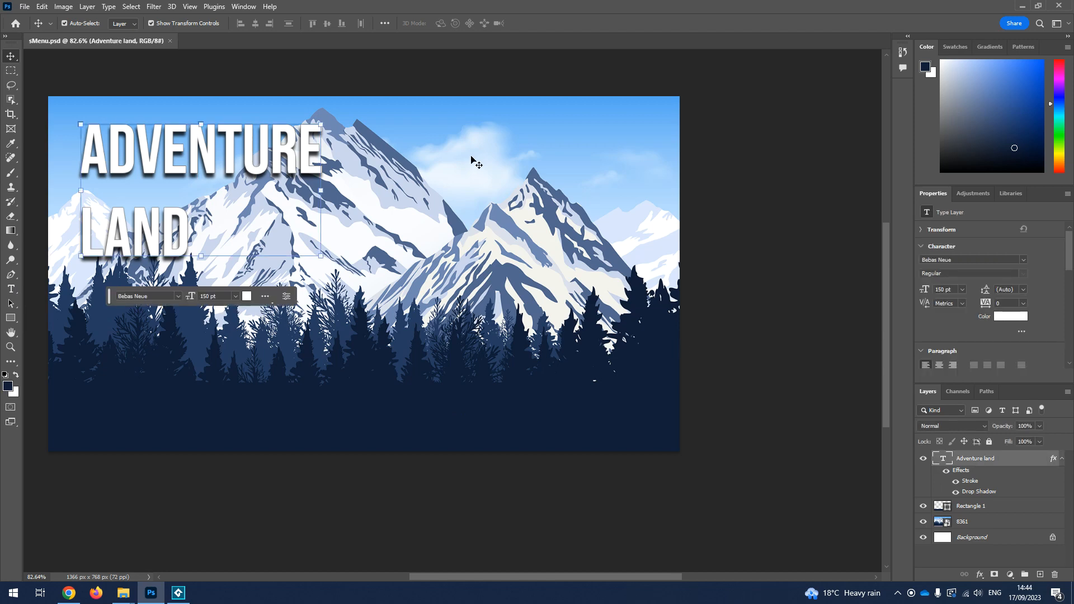
left_click(1022, 6)
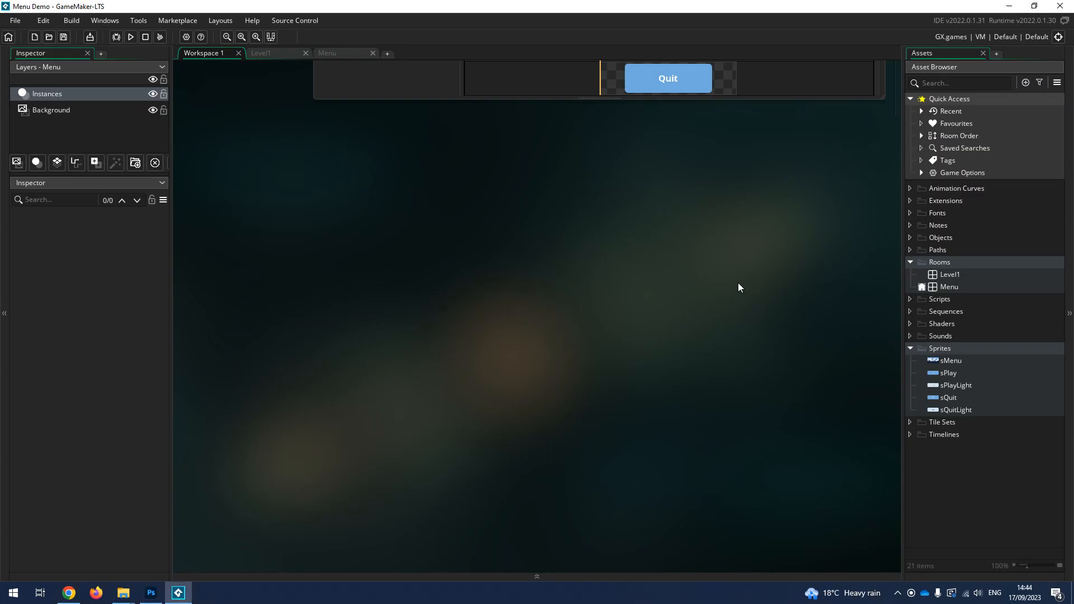
Step: Close all sprite windows open in the workspace
scroll(737, 283, "up", 4)
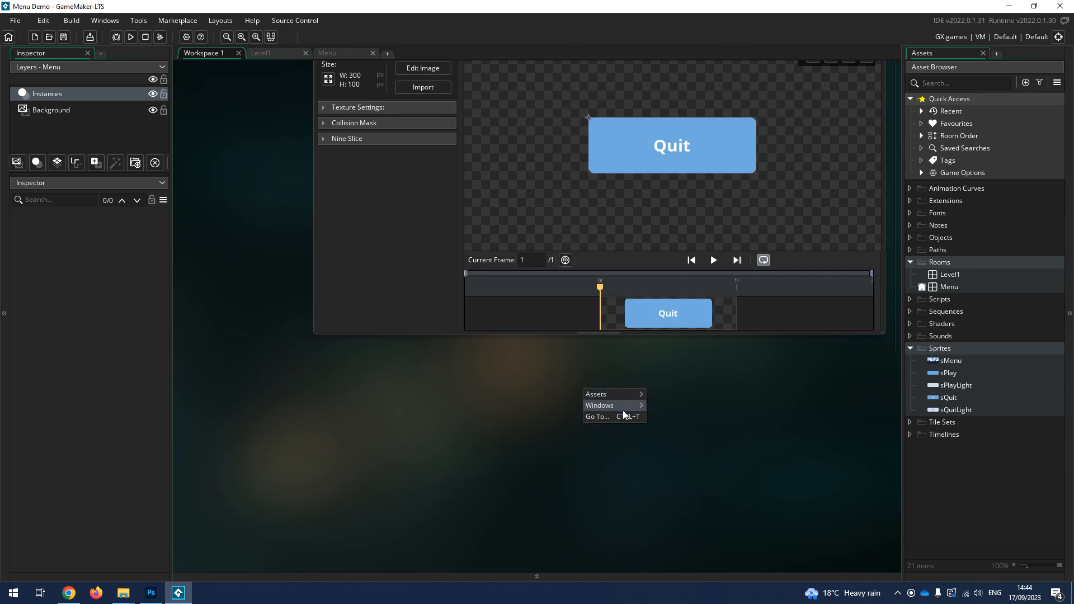
mouse_move(622, 411)
left_click(673, 463)
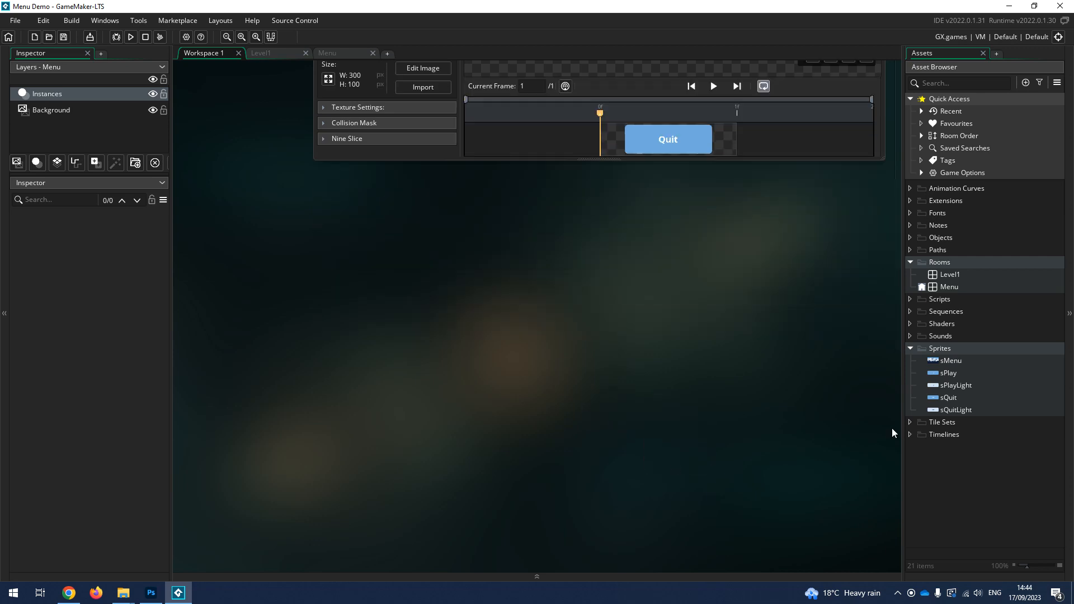
Step: Create a group named Menu inside the Sprites group
right_click(937, 347)
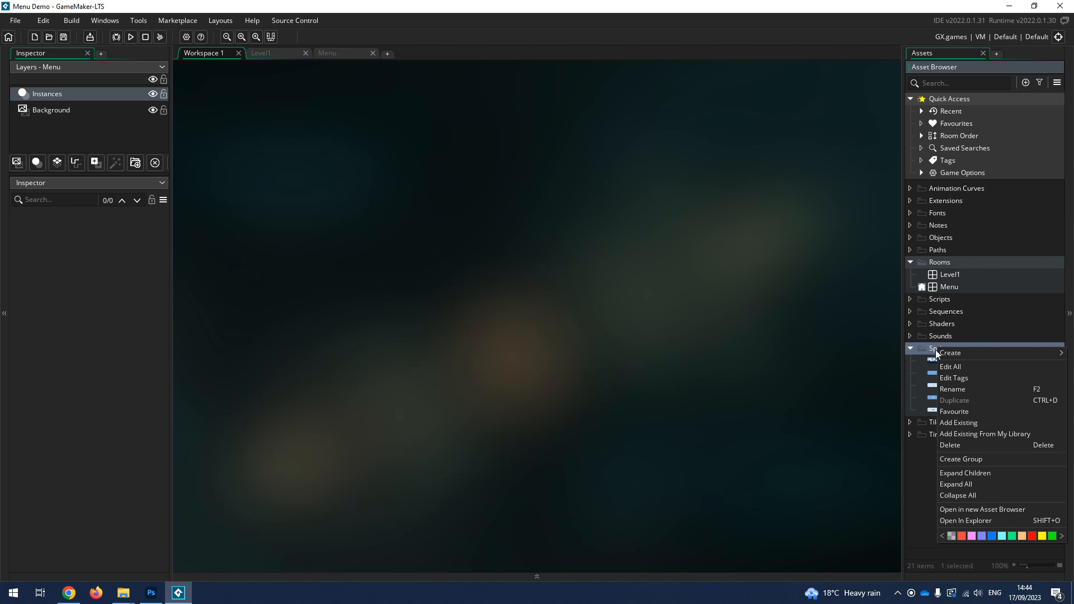
left_click(971, 459)
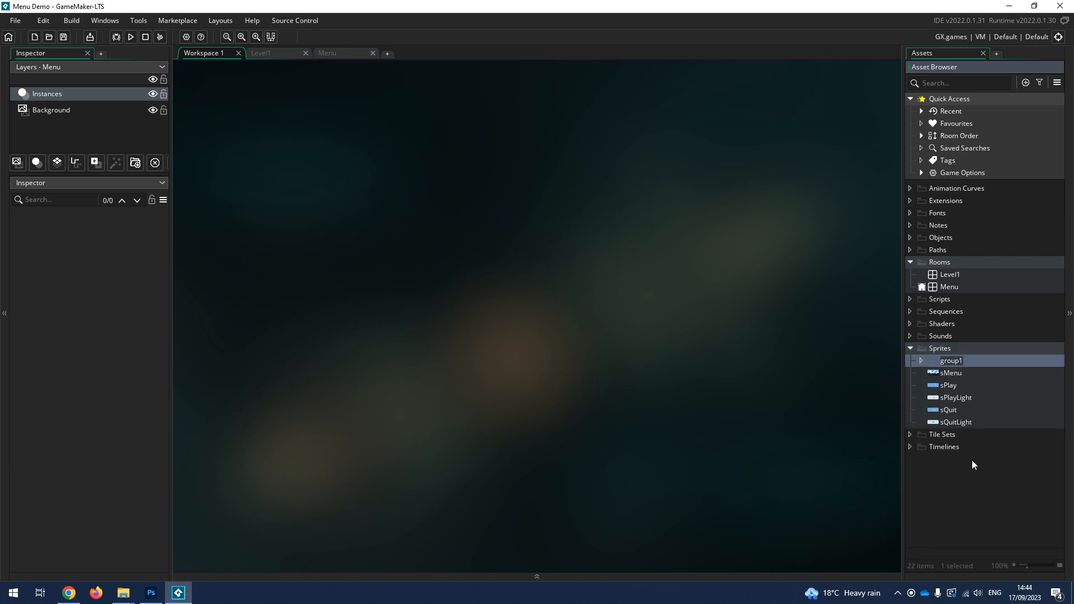
key("Caps_Lock")
type("M")
key("Caps_Lock")
type("enu")
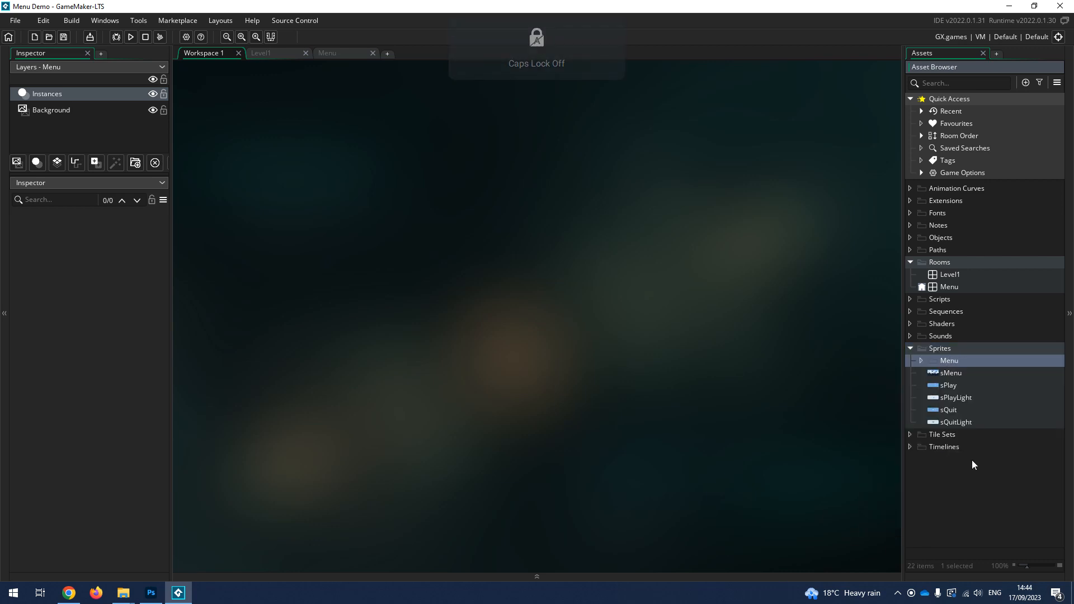
Step: Create a subgroup named Buttons inside the Menu sprite group
right_click(948, 359)
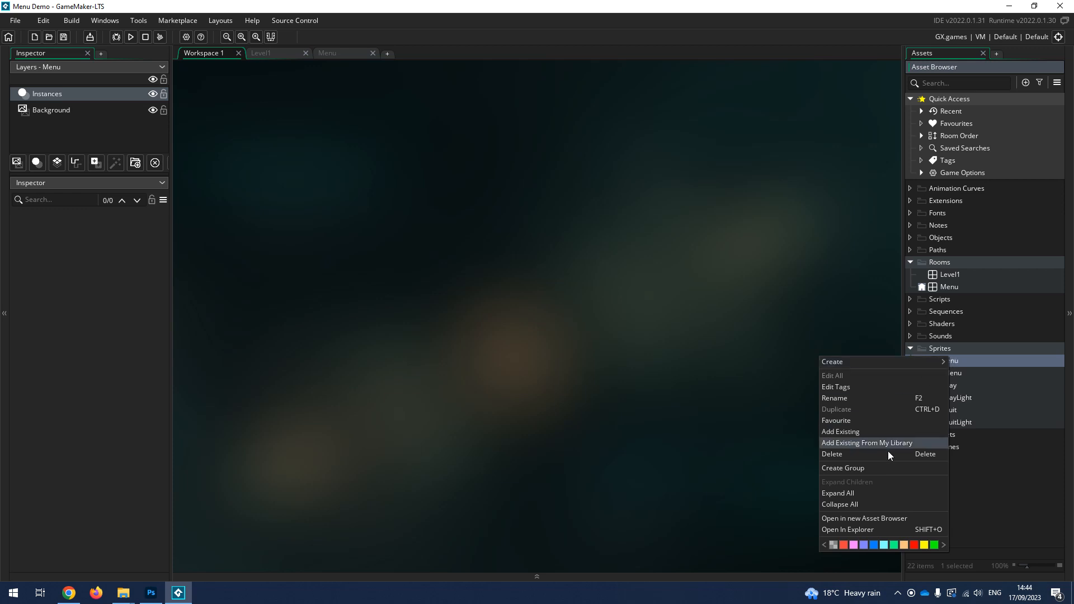
left_click(884, 468)
key("Caps_Lock")
type("B")
key("Caps_Lock")
type("uttons")
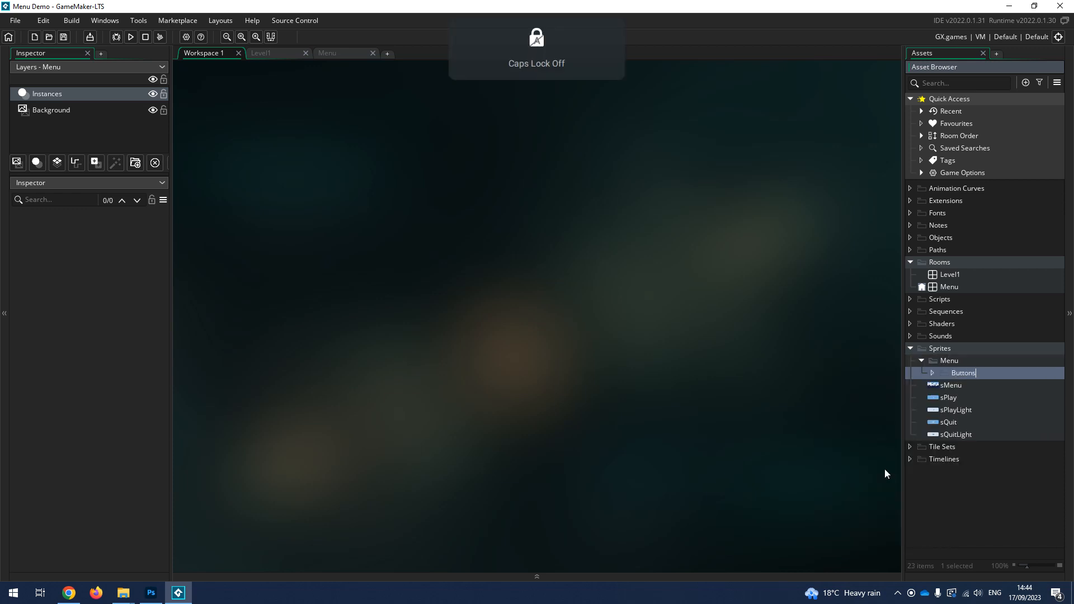
Step: Move the sQuitLight, sQuit, sPlayLight and sPlay sprites into the Buttons subgroup of the Menu sprite group
left_click(957, 434)
left_click(944, 422, "ctrl")
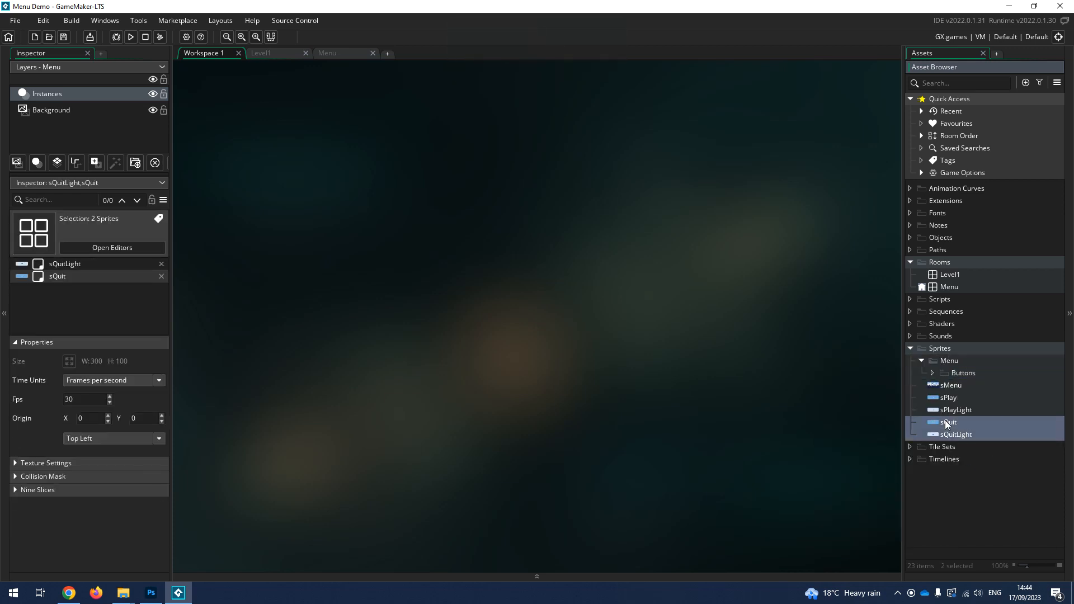
left_click(949, 410, "ctrl")
left_click(949, 397, "ctrl")
left_click_drag(945, 399, 961, 373)
Step: Move the sMenu sprite into the Menu sprite group and collapse its Buttons subgroup
left_click_drag(941, 437, 944, 357)
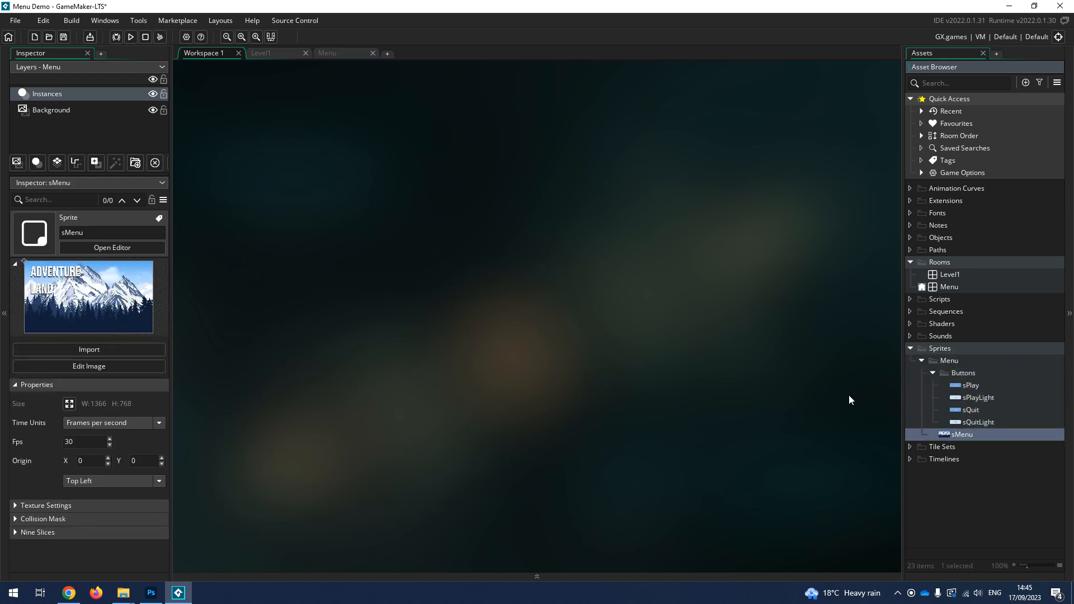
left_click(933, 373)
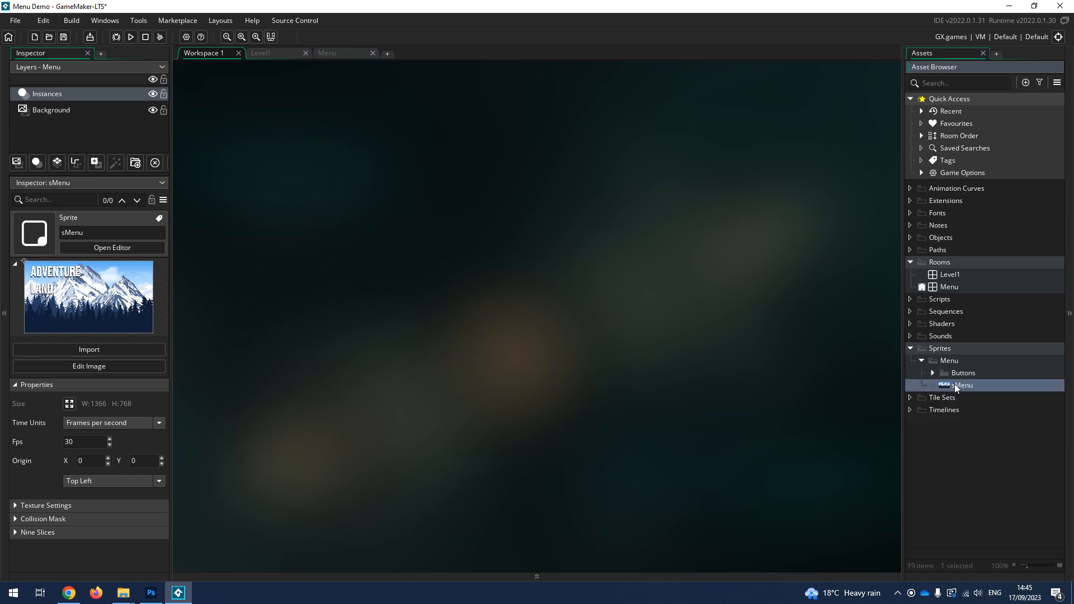
left_click(954, 360)
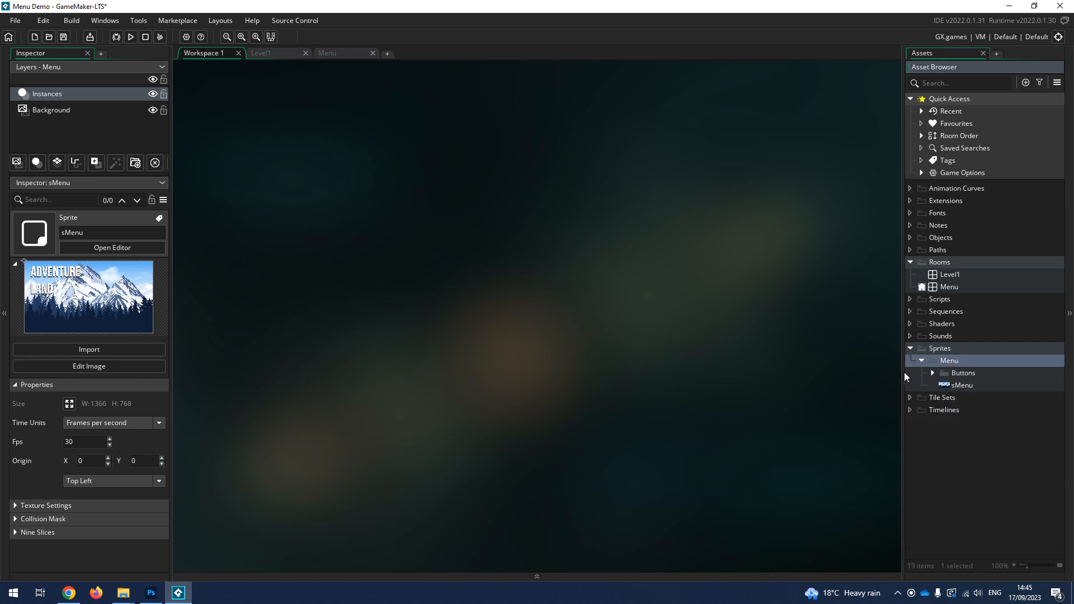
left_click(933, 372)
left_click(933, 372)
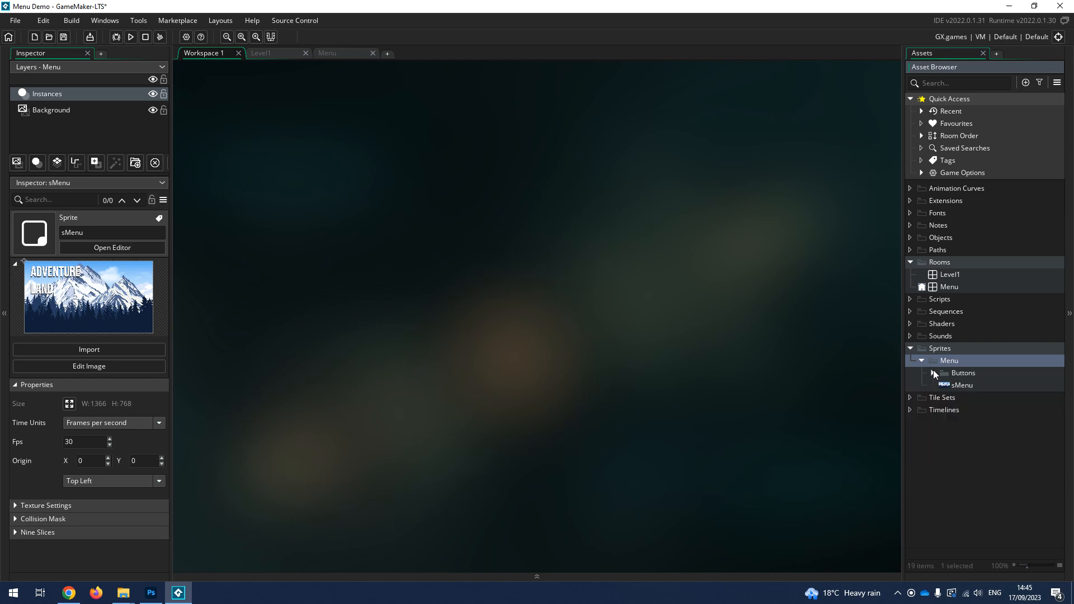
Step: Create a group named Menu inside the Objects group
left_click(928, 237)
right_click(932, 237)
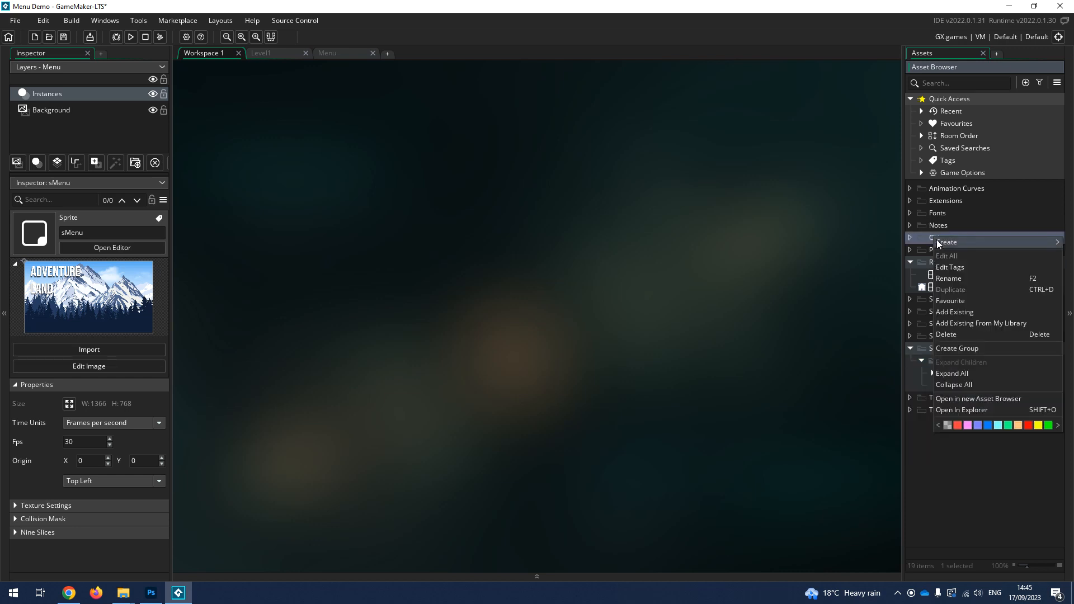
left_click(972, 349)
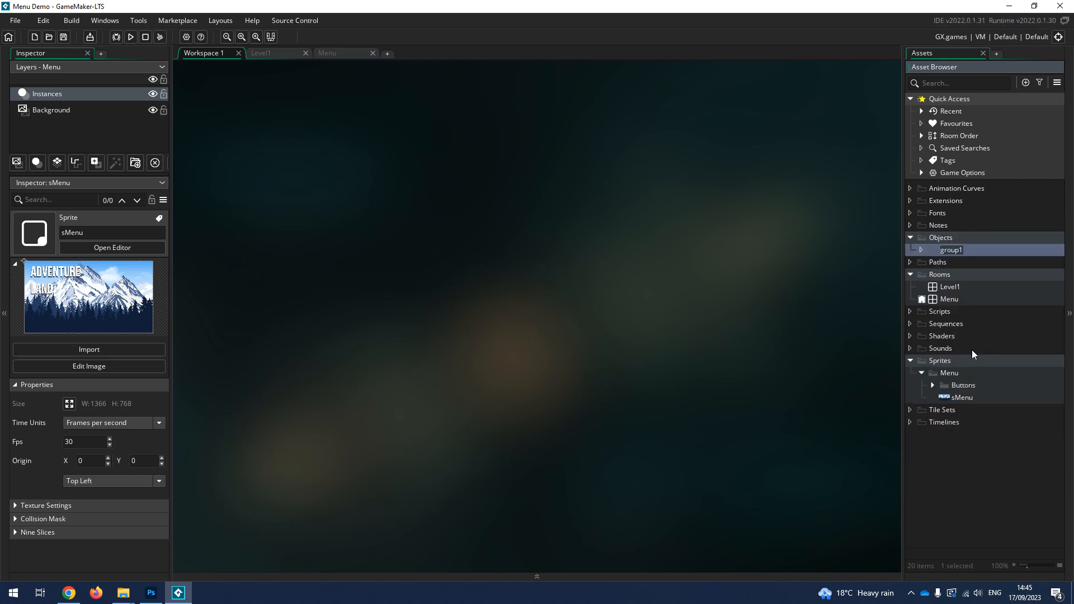
type("Menu")
key("Return")
Step: Create a subgroup named Buttons inside the Menu object group
right_click(949, 249)
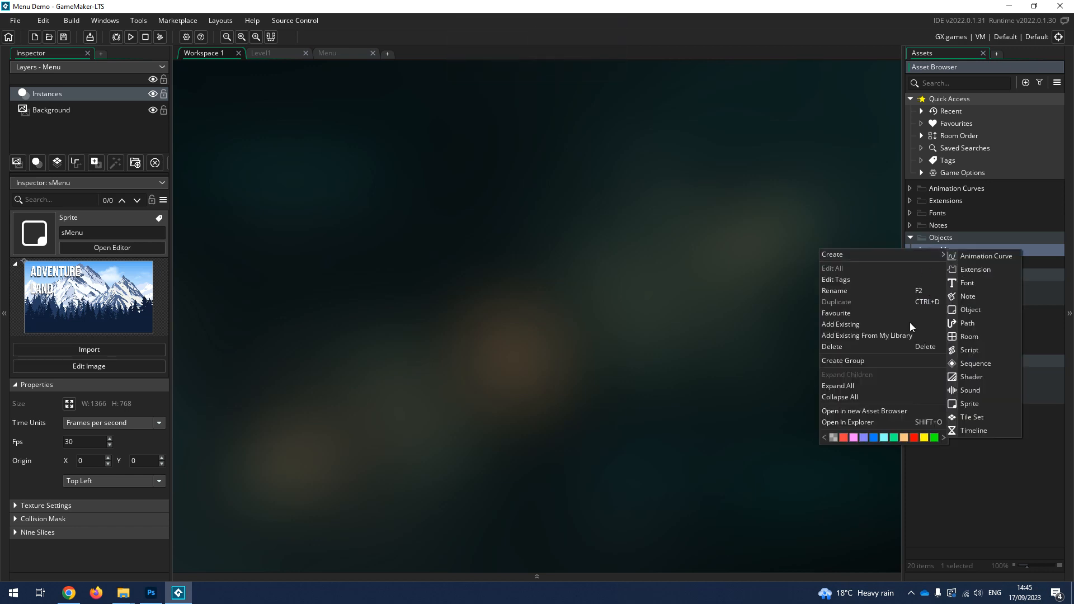
left_click(898, 365)
key("Caps_Lock")
type("Buttons")
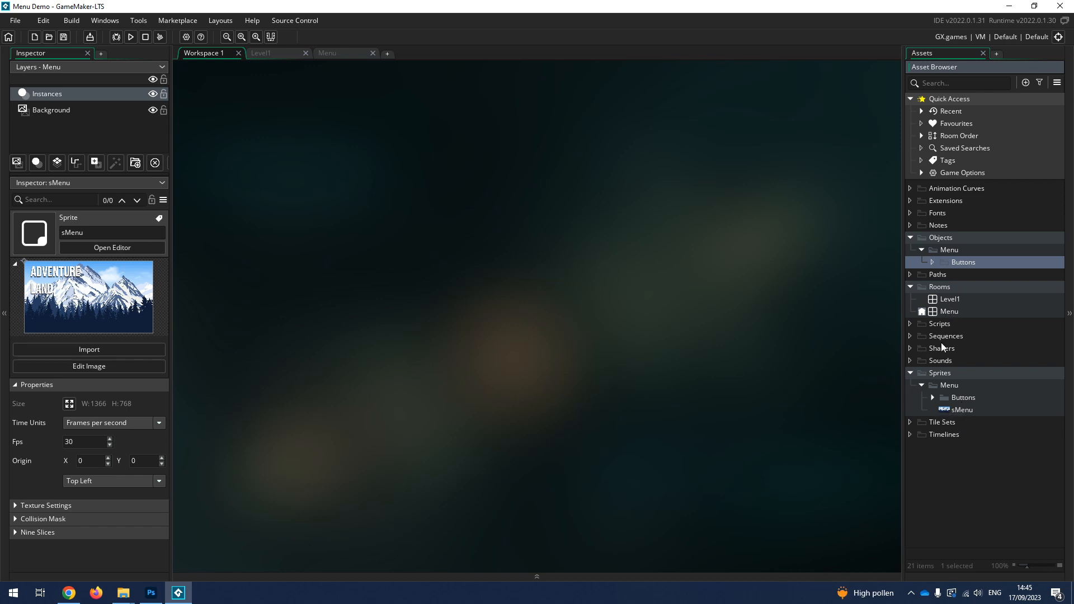
Step: Open the Menu room and assign the sMenu sprite to its Background layer
double_click(948, 313)
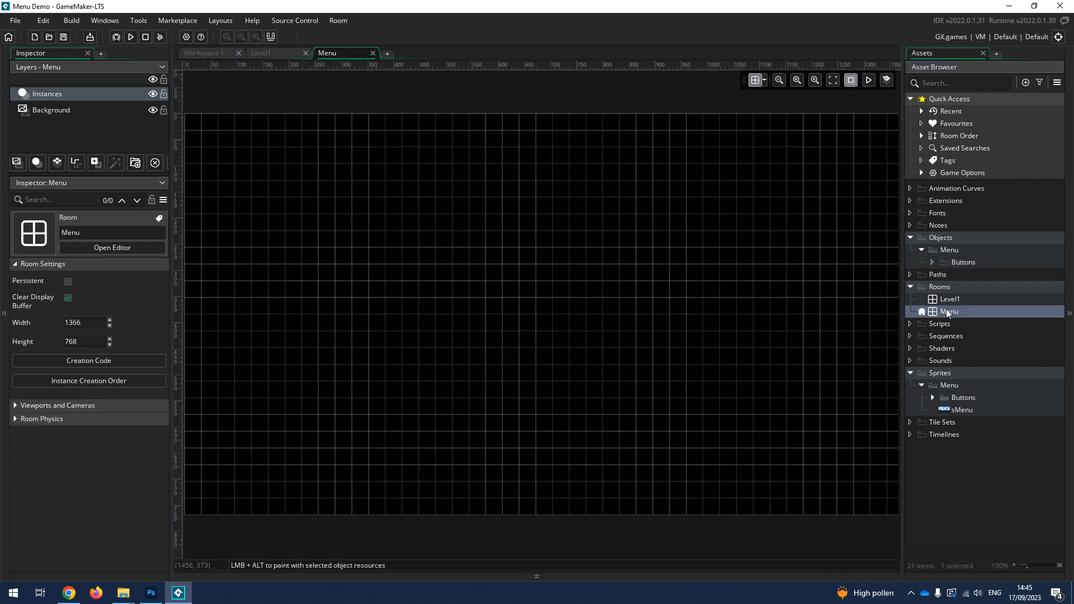
left_click(52, 111)
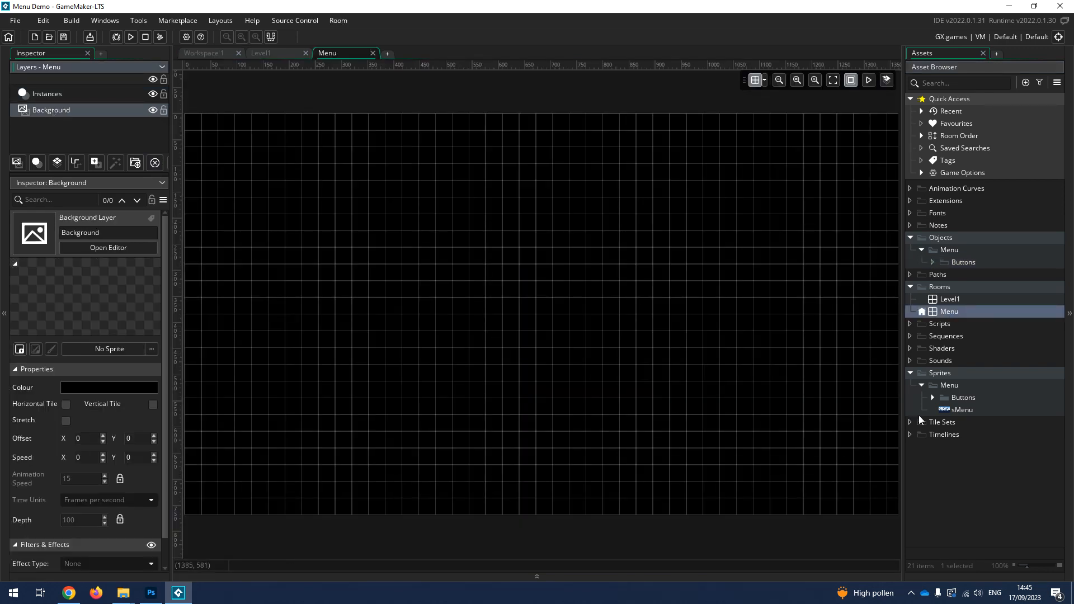
left_click(955, 411)
left_click_drag(964, 411, 450, 326)
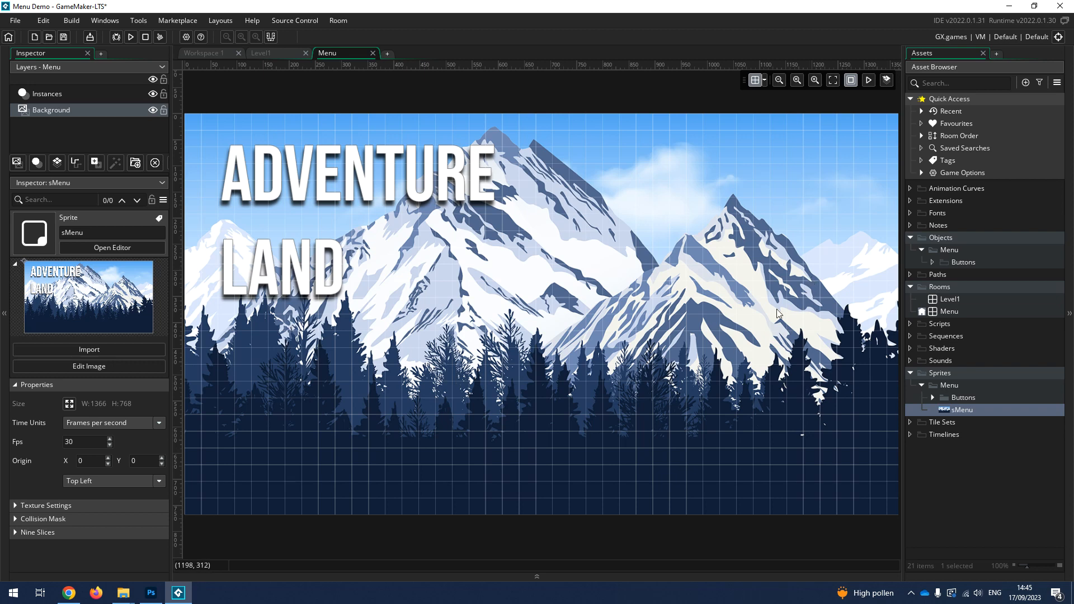
Step: View the whole Menu room background without the grid and turn the grid back on
left_click(779, 80)
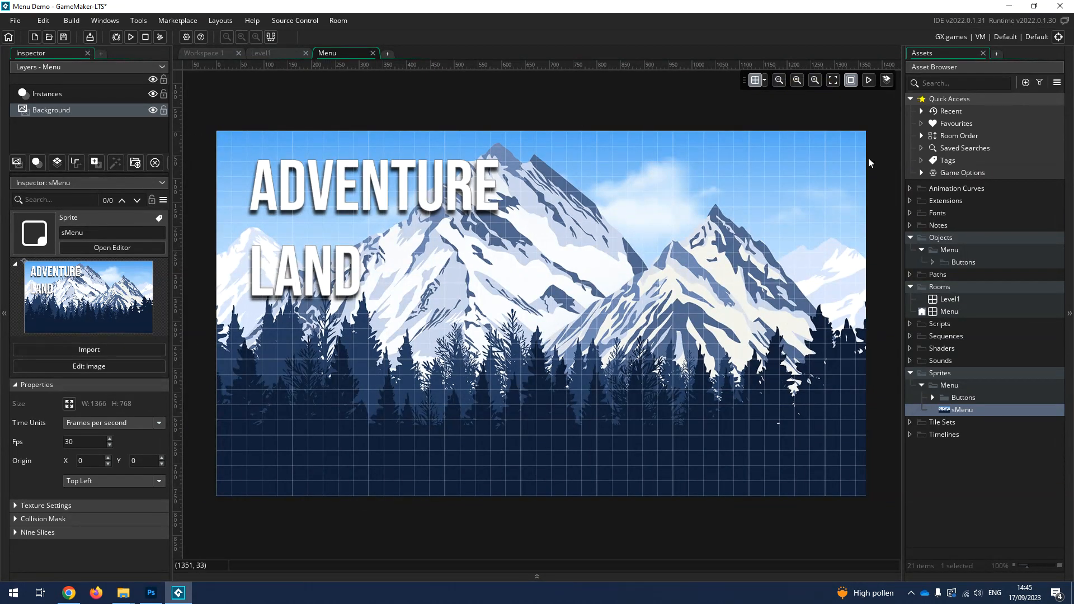
left_click(750, 81)
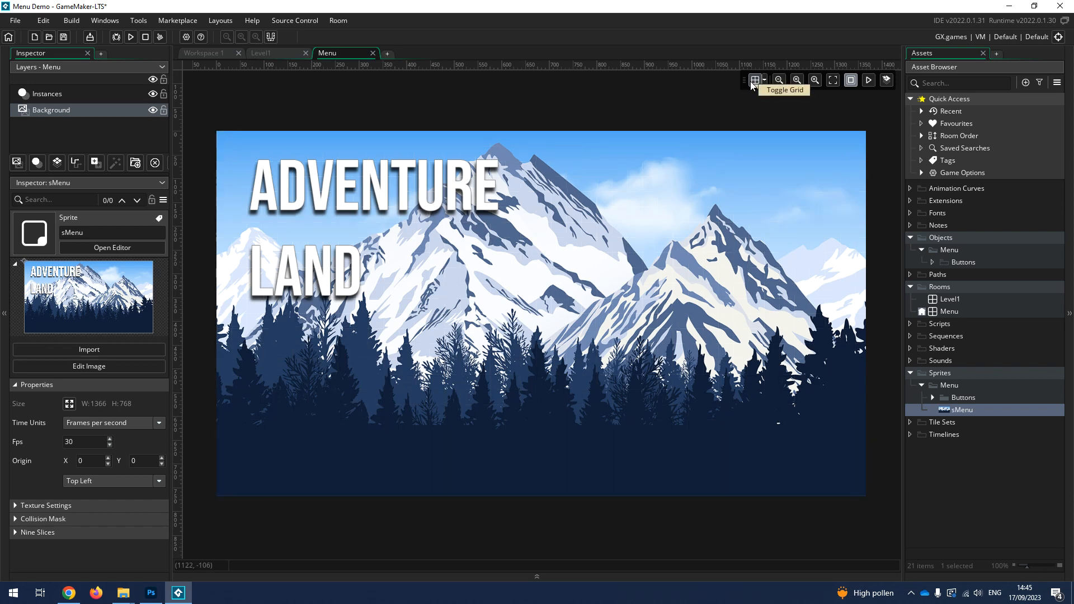
left_click(750, 82)
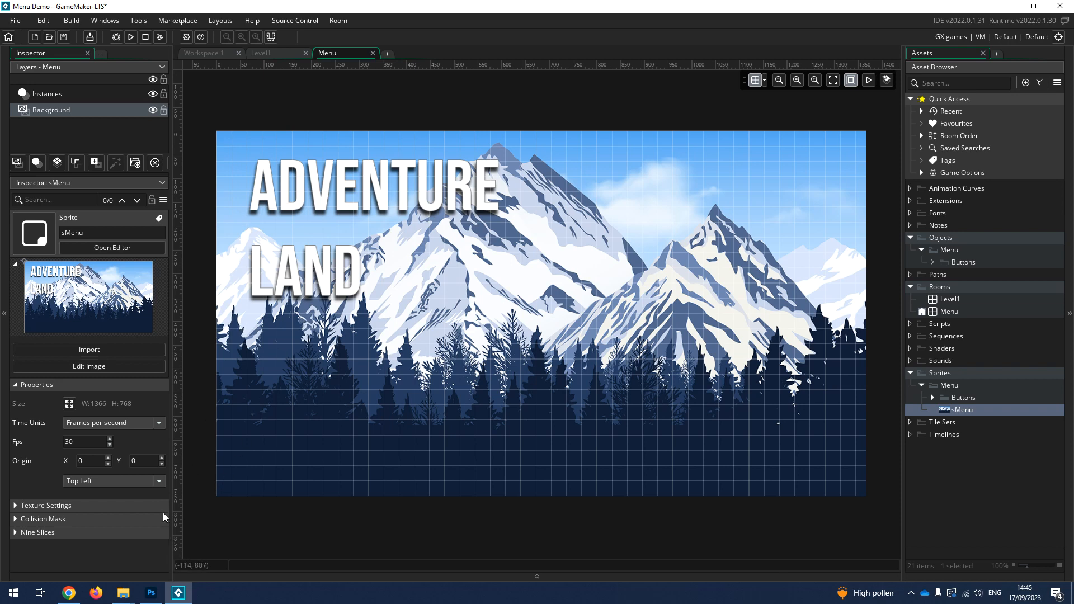
Step: Examine the Background layer's sprite and Stretch properties and the Menu room's width and height settings
left_click(89, 115)
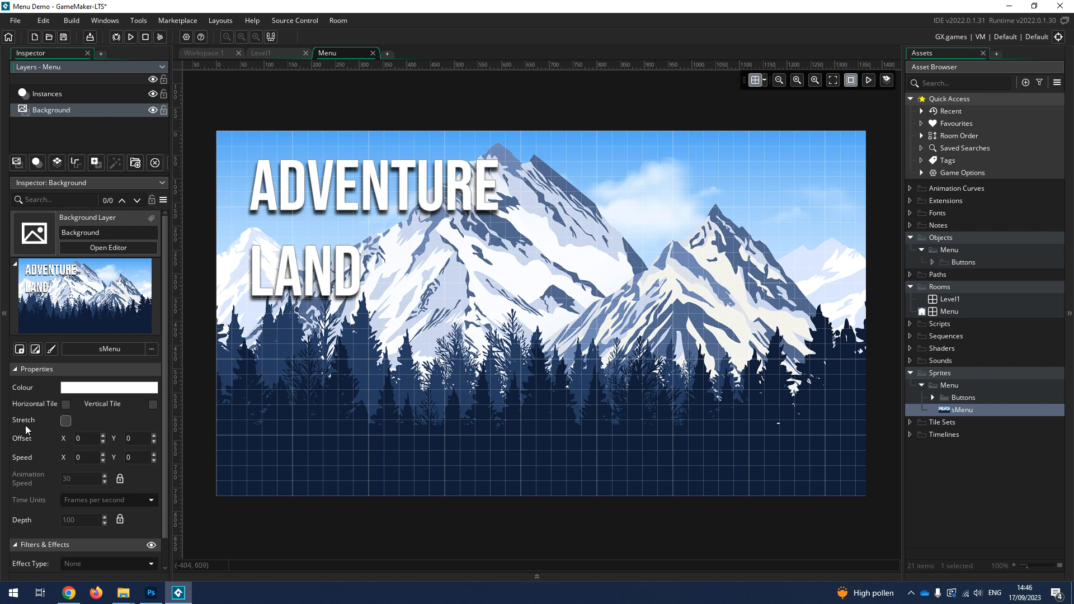
left_click(65, 422)
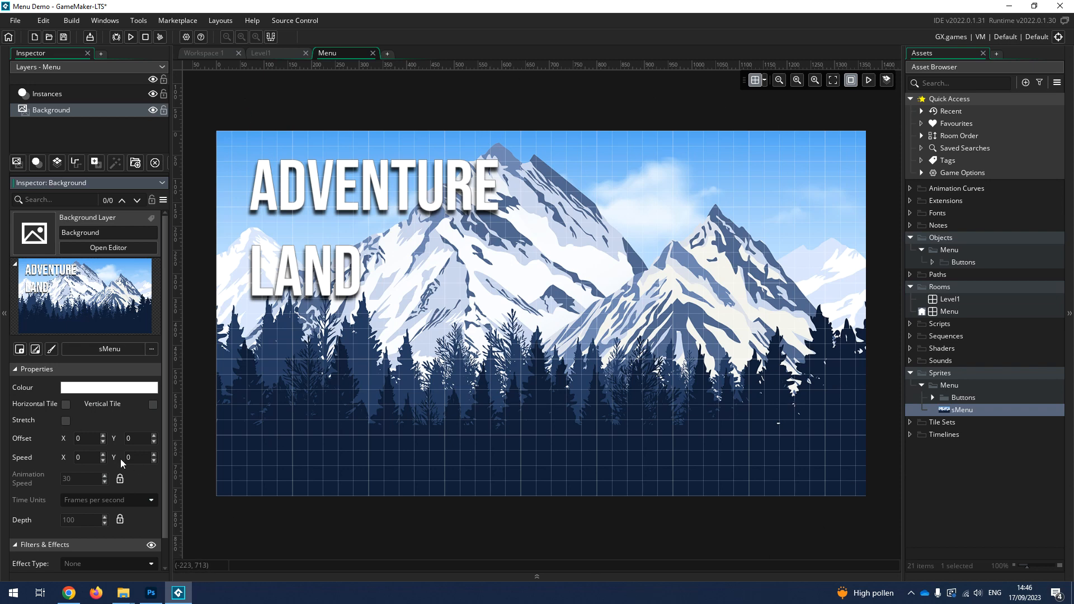
left_click(200, 238)
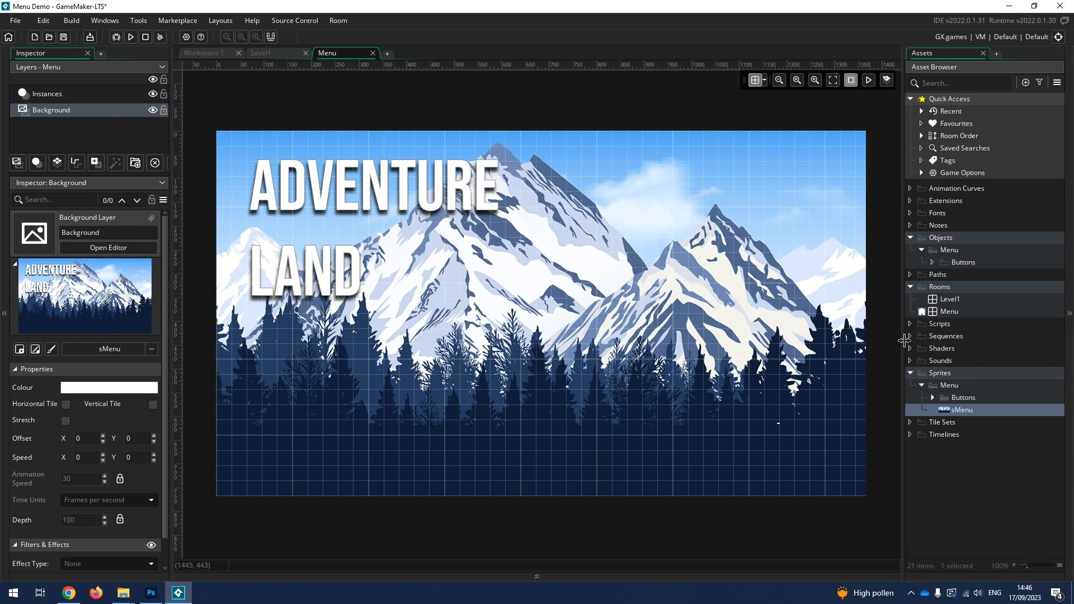
left_click(949, 311)
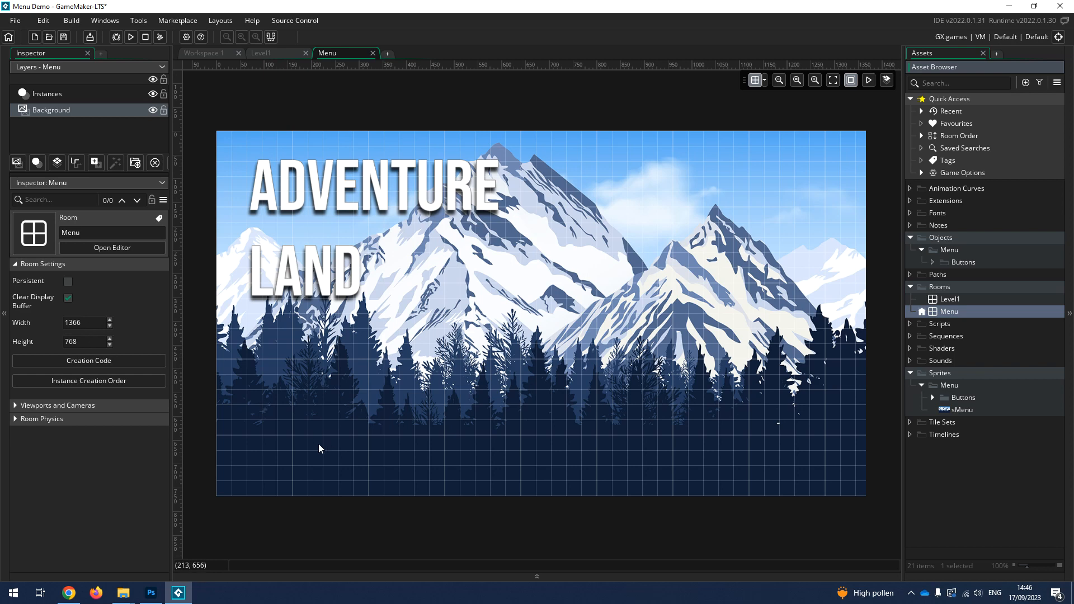
Step: Create a new object inside the Buttons subgroup of the Menu object group
left_click(937, 238)
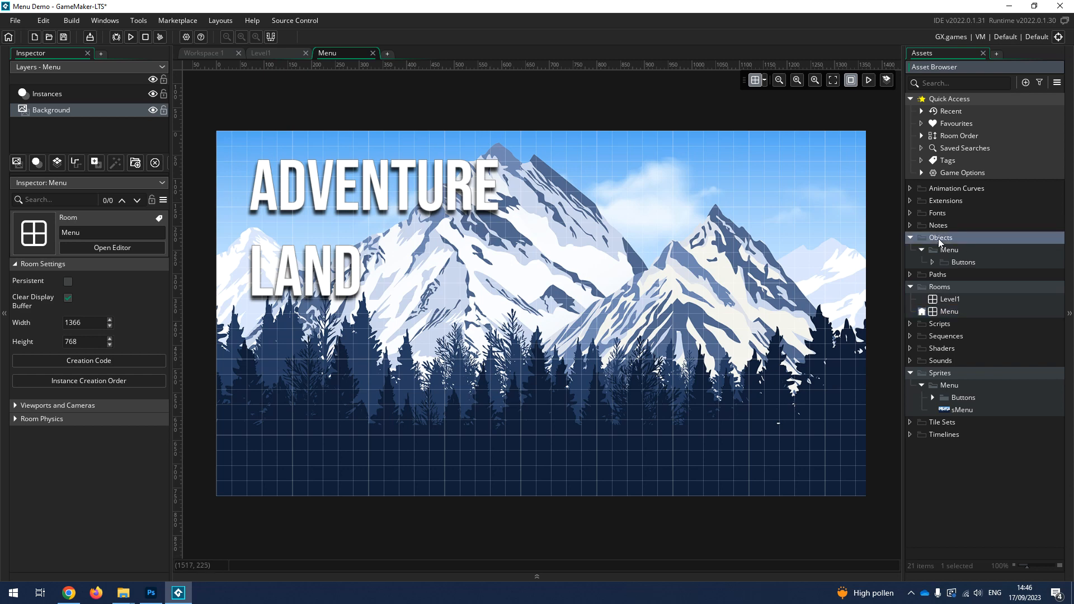
left_click(951, 251)
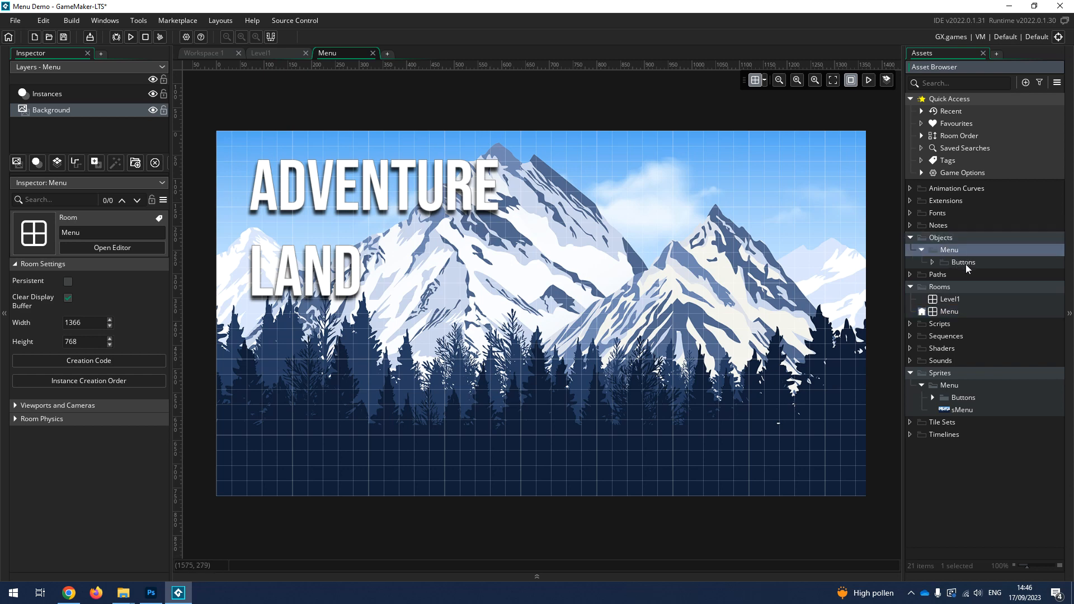
left_click(964, 263)
right_click(958, 263)
mouse_move(934, 267)
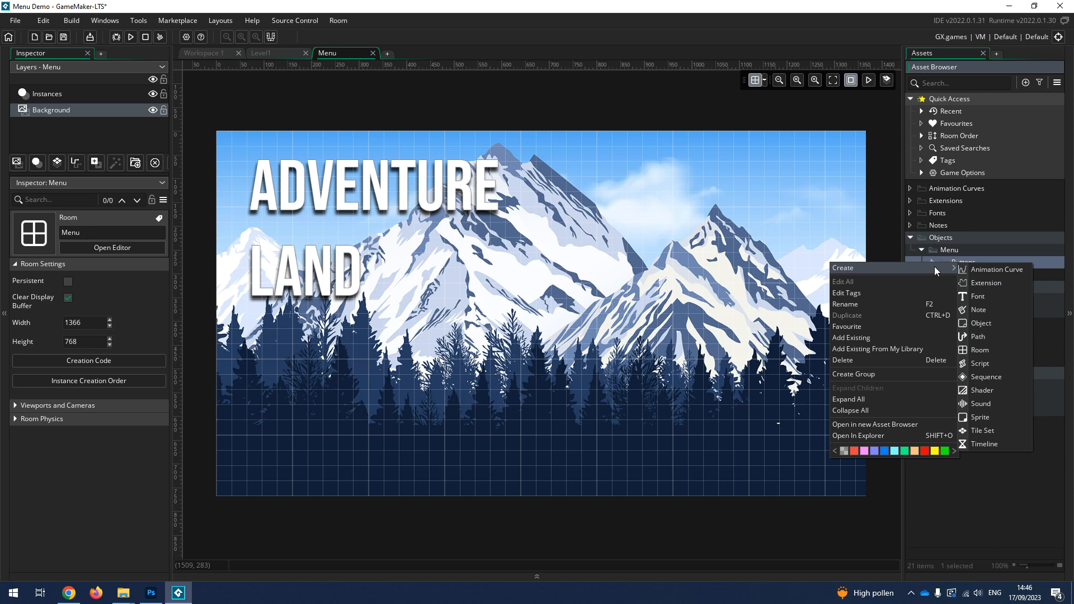
left_click(1003, 329)
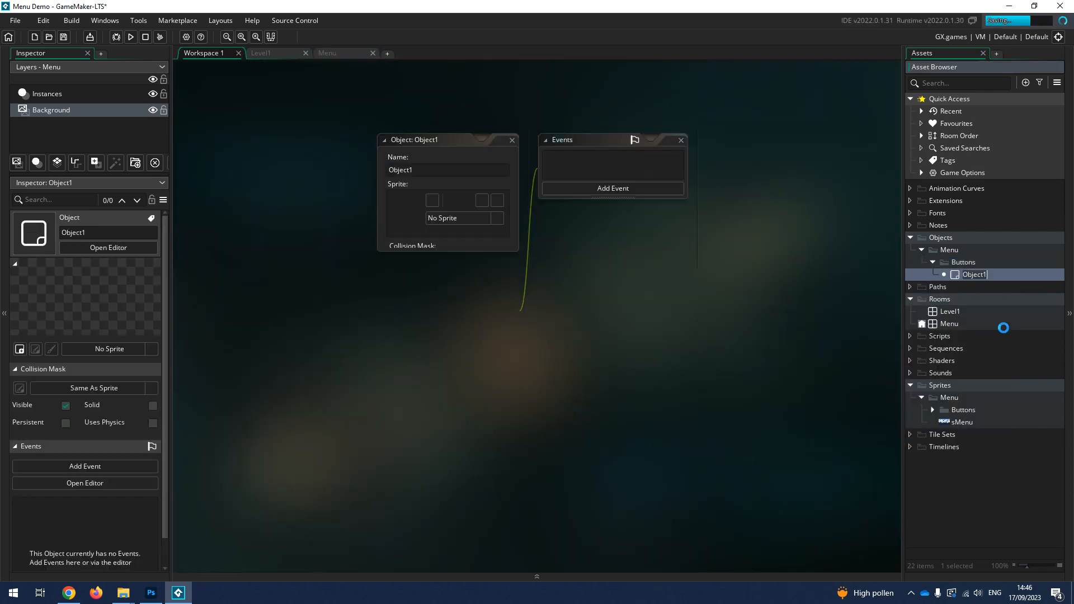
Step: Try to name the new object sPlay
type("sPlay")
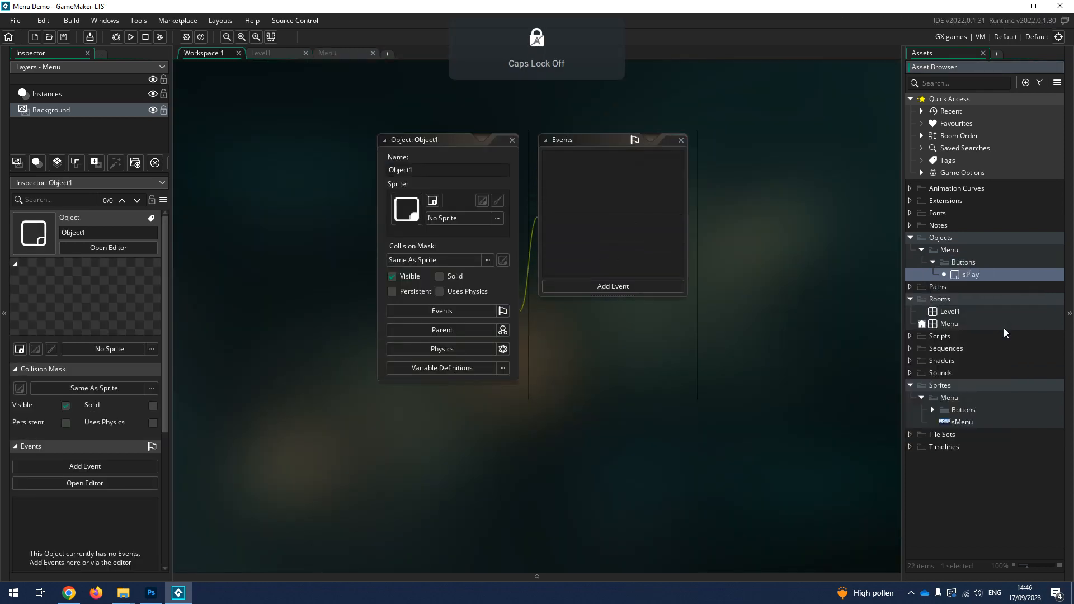
key("Return")
left_click(630, 328)
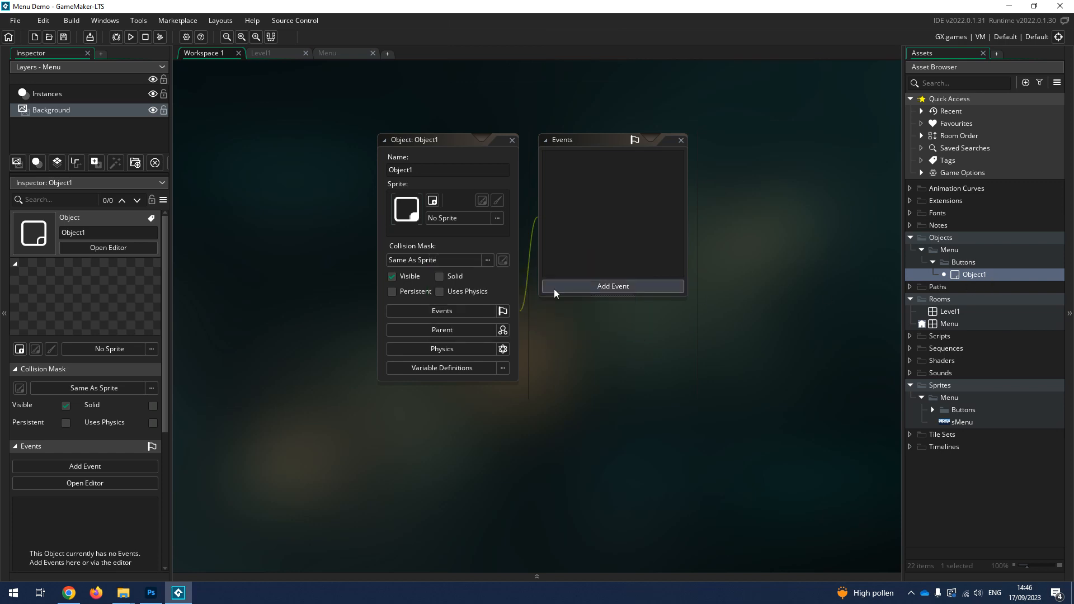
Step: Name the new object oPlay
type("oPlay")
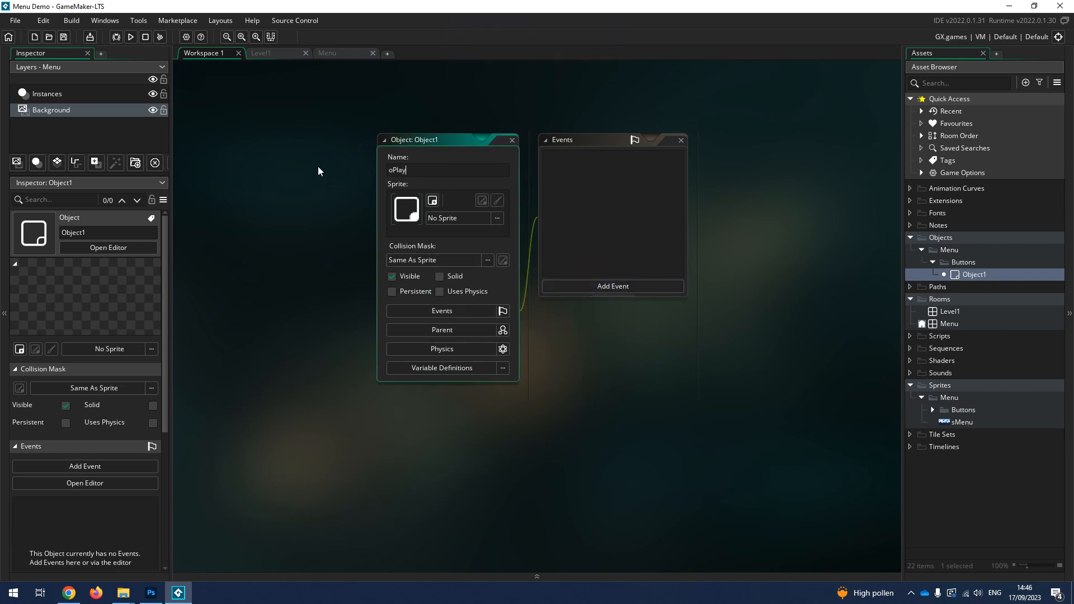
key("Return")
Step: Create a second object named oExit inside the Buttons object subgroup
right_click(969, 260)
mouse_move(957, 263)
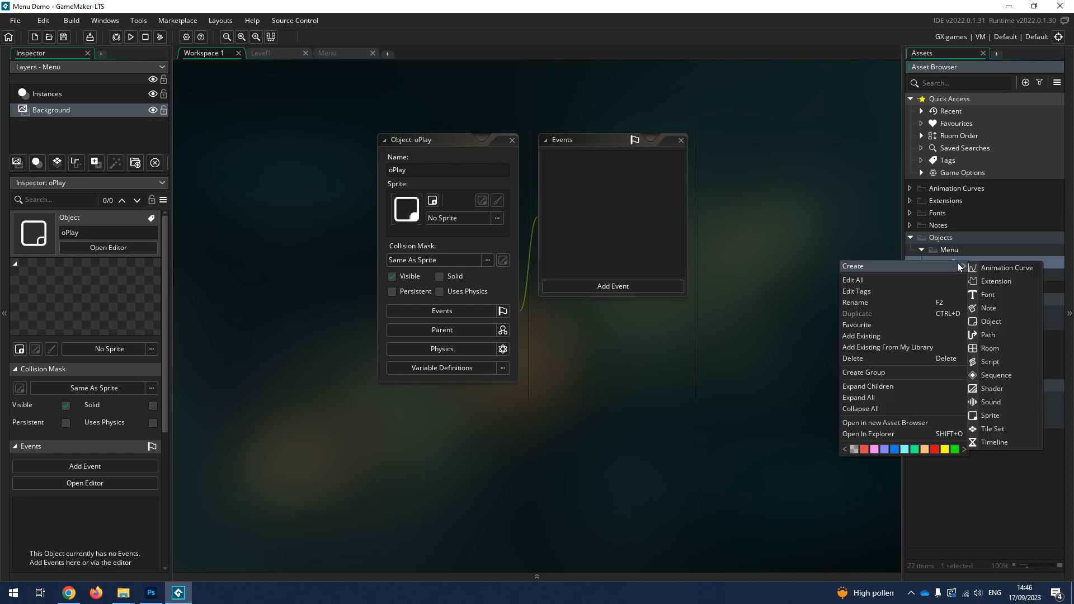
left_click(991, 322)
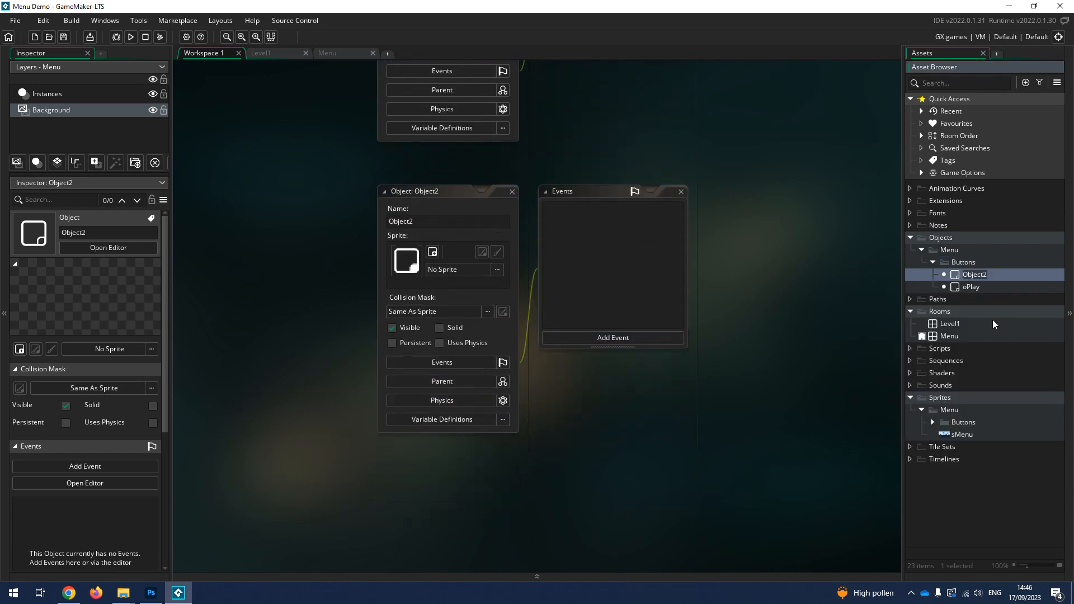
type("o")
key("Caps_Lock")
type("E")
key("Caps_Lock")
type("xit")
key("Return")
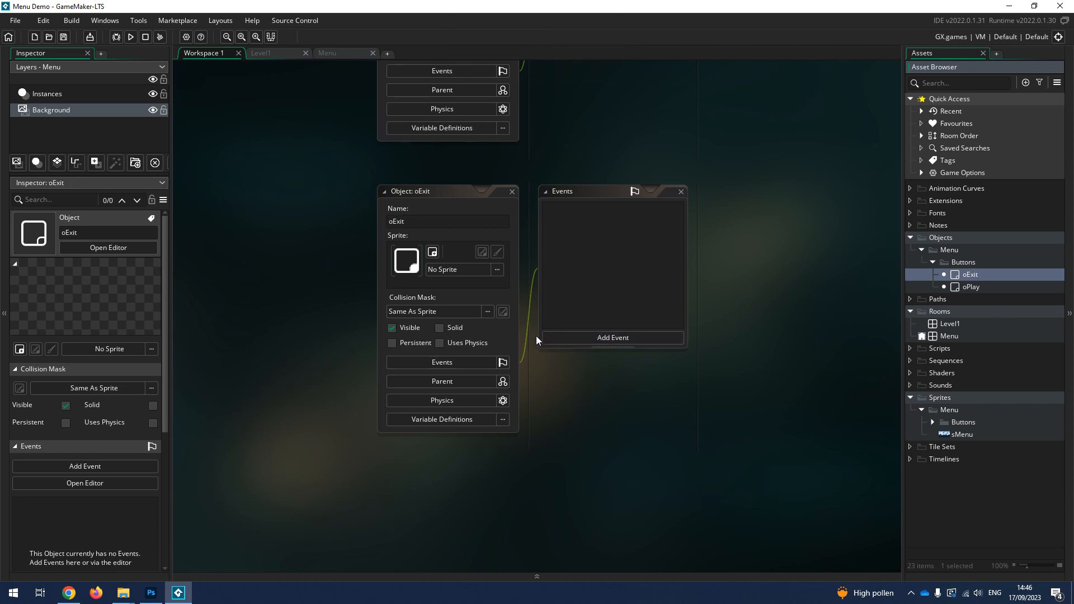
Step: Assign the sQuit sprite from the Menu Buttons sprite group to the oExit object
left_click(450, 273)
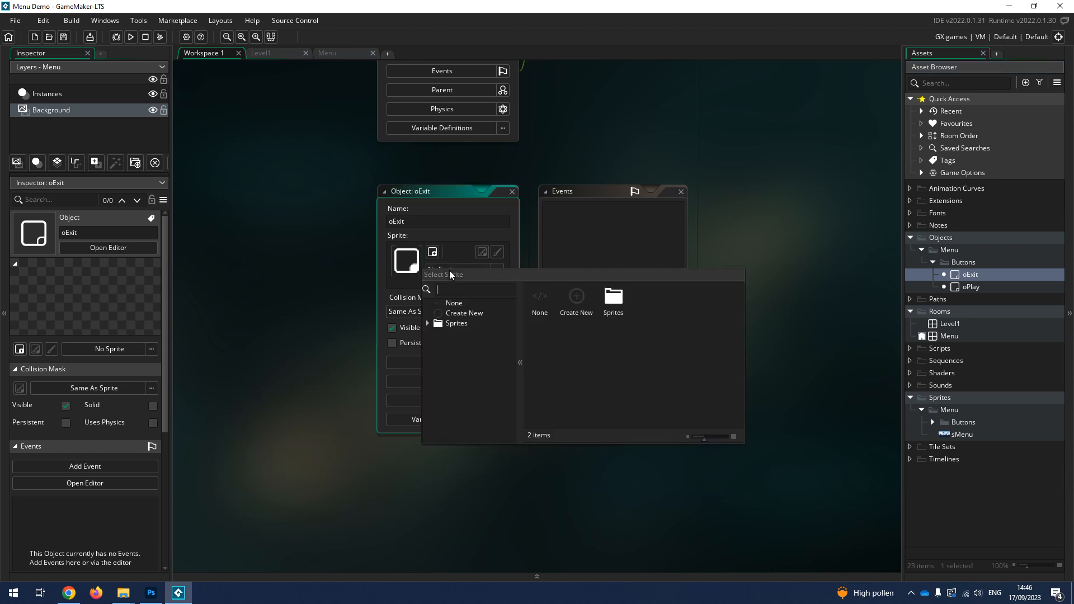
double_click(623, 310)
double_click(576, 299)
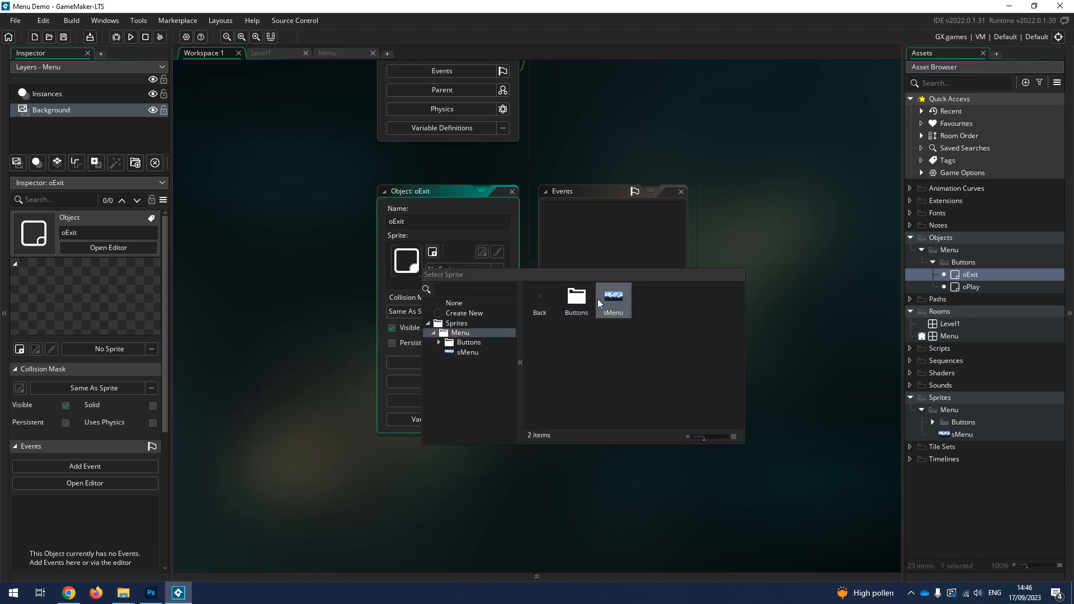
double_click(574, 300)
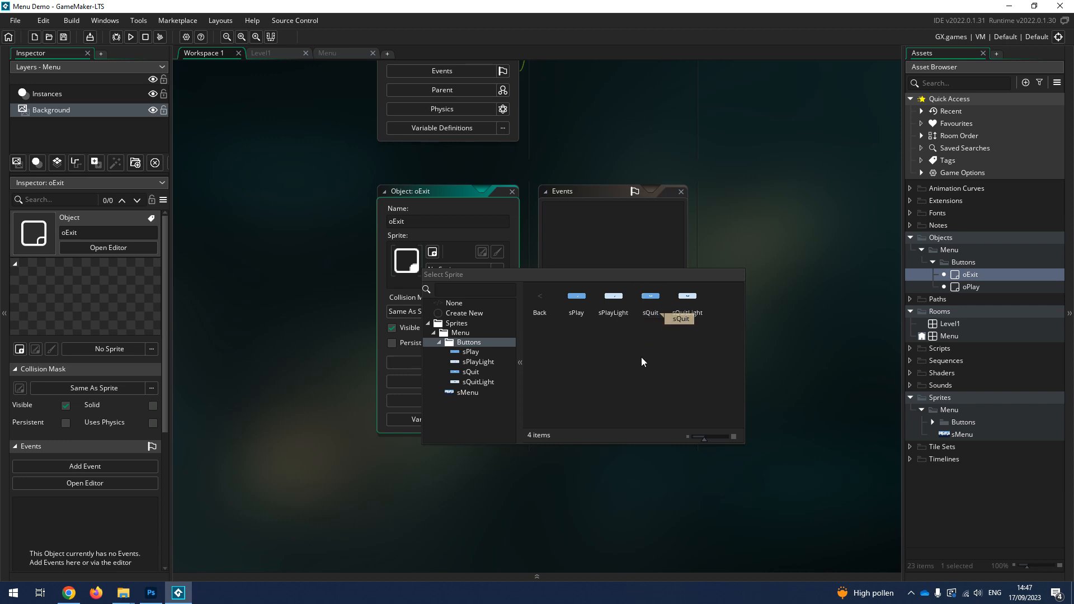
left_click(650, 312)
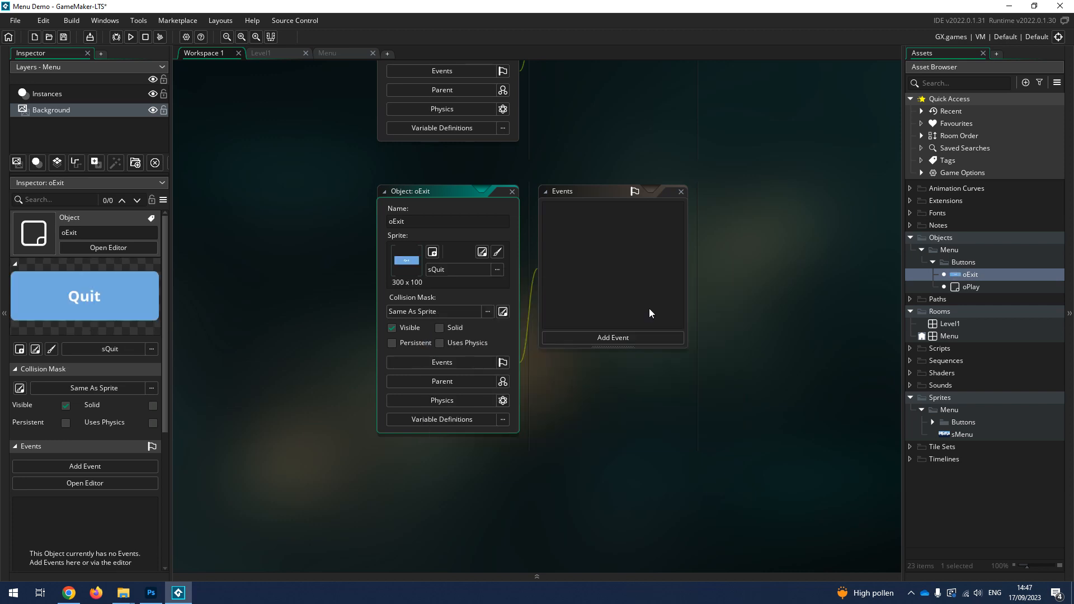
Step: Assign the sPlay sprite from the Menu Buttons sprite group to the oPlay object
scroll(515, 123, "up", 3)
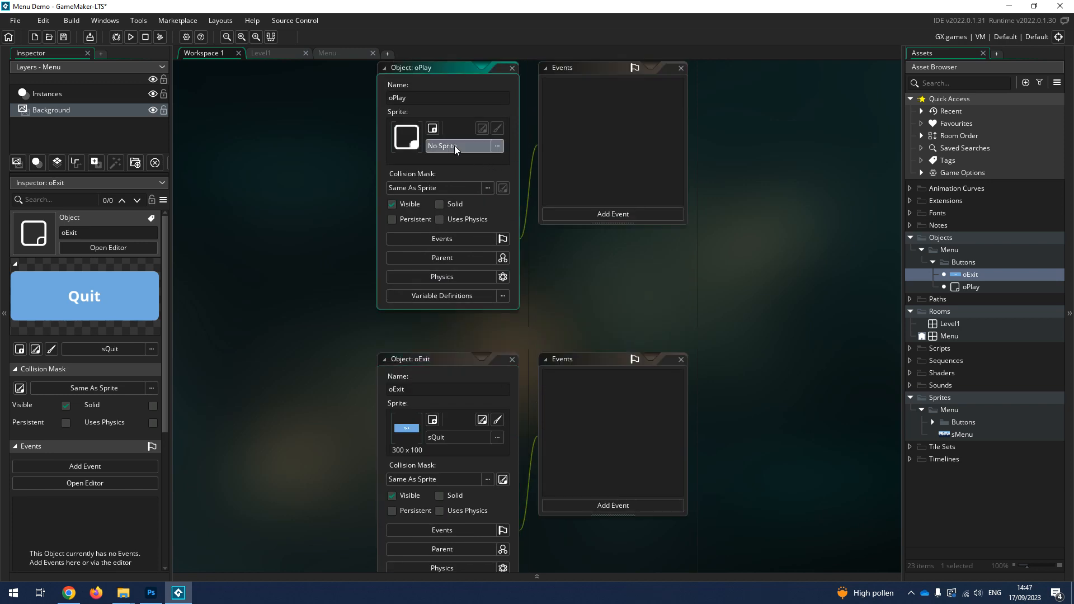
left_click(454, 145)
double_click(620, 171)
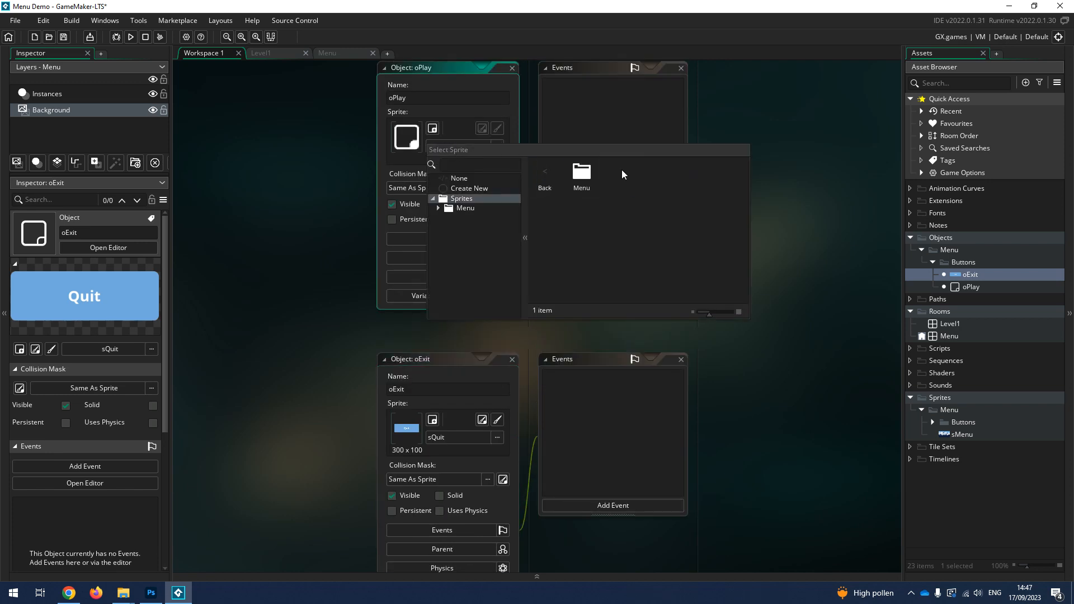
double_click(587, 173)
double_click(589, 174)
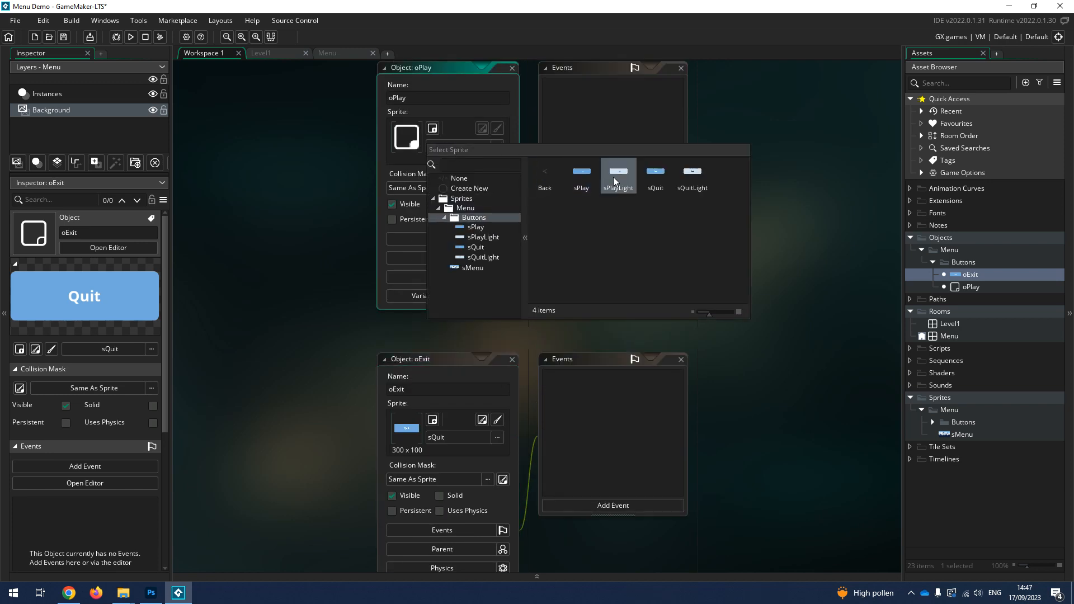
double_click(581, 169)
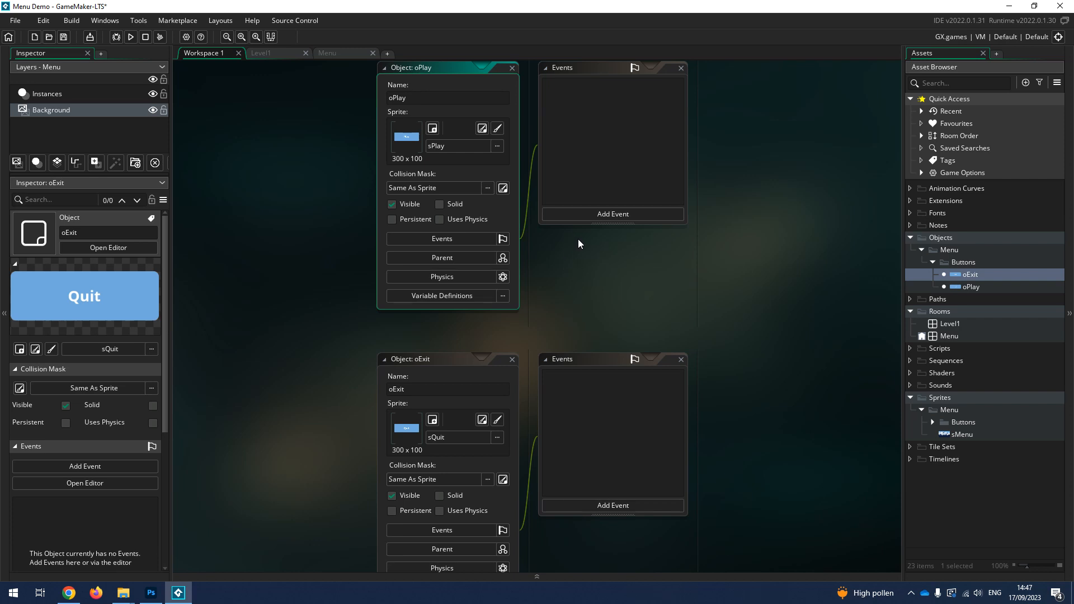
Step: Add a Left Pressed mouse event to oPlay, choosing GML Visual as the scripting language without being asked again for this project
left_click(601, 214)
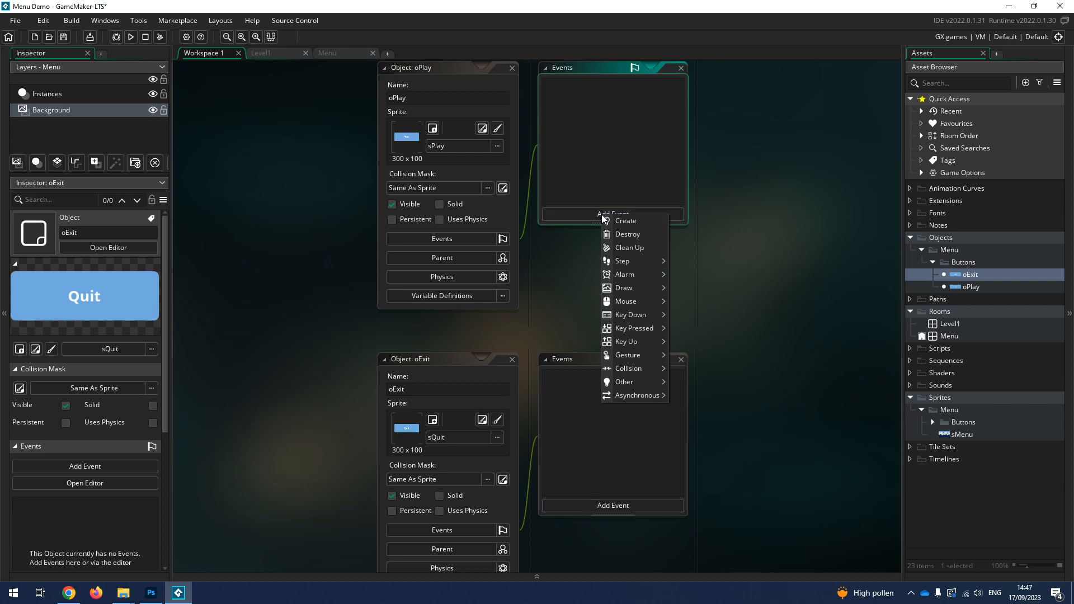
mouse_move(647, 304)
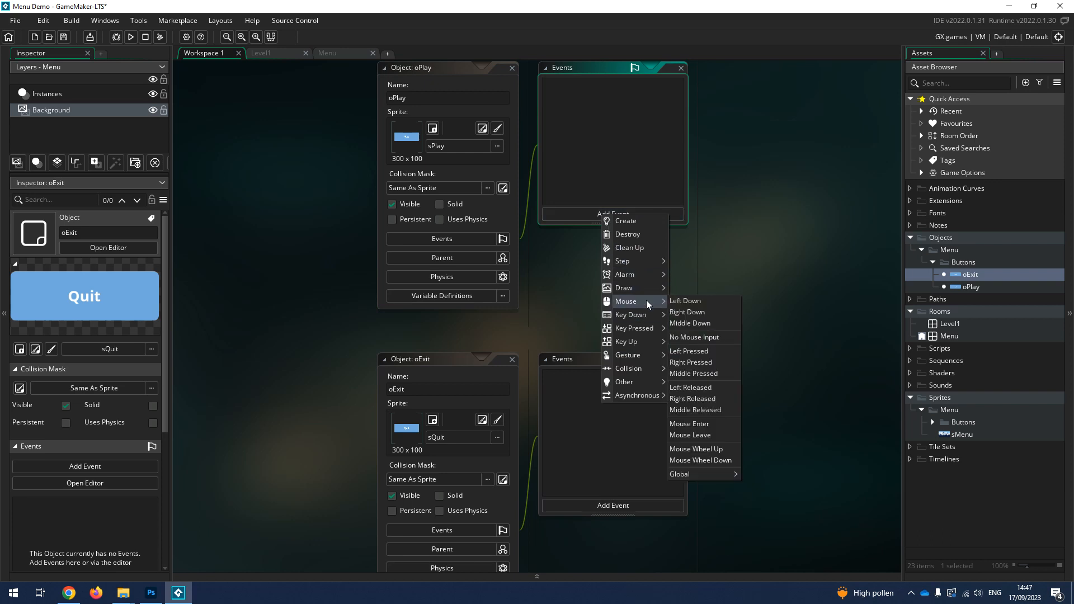
left_click(724, 354)
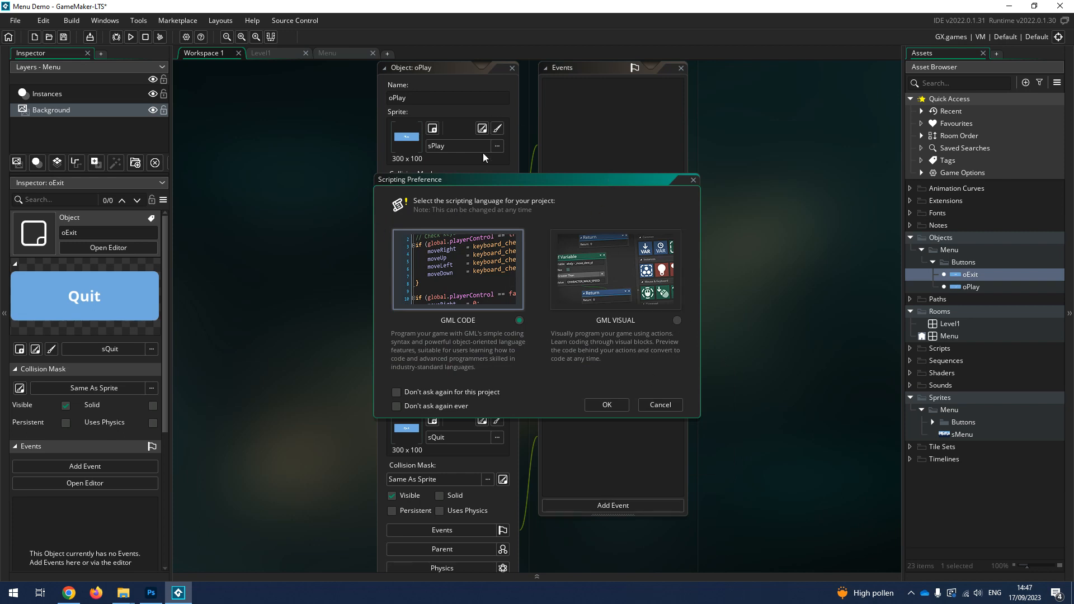
left_click(677, 320)
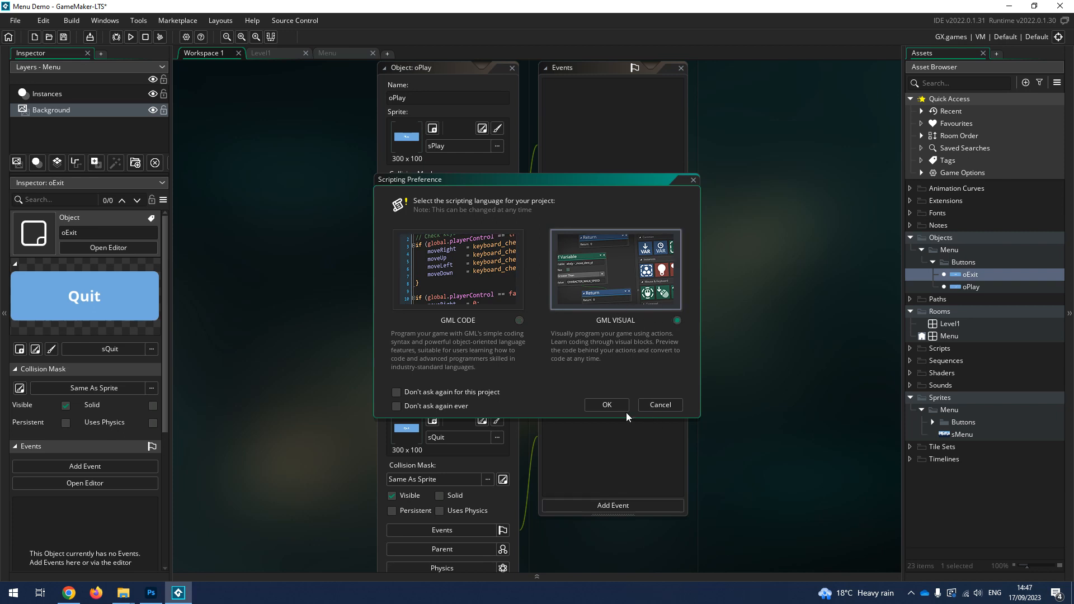
left_click(439, 391)
left_click(607, 404)
Step: Add a Go To Room action targeting Level1 to oPlay's Left Pressed event
middle_click_drag(650, 279, 312, 307)
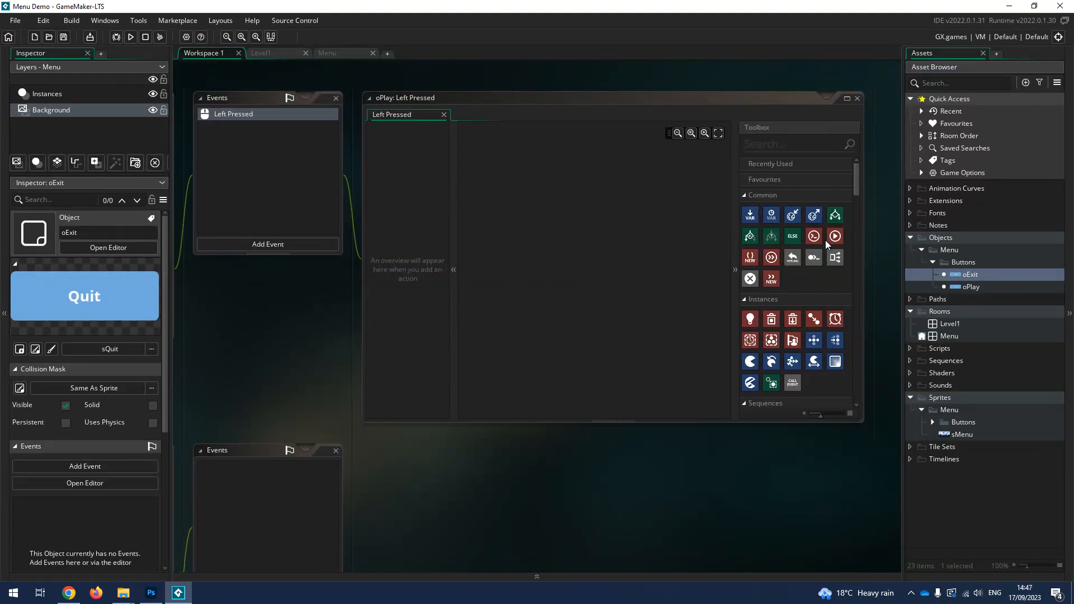
mouse_move(856, 167)
left_mouse_down()
mouse_move(859, 254)
mouse_move(901, 271)
left_mouse_up()
scroll(823, 286, "down", 10)
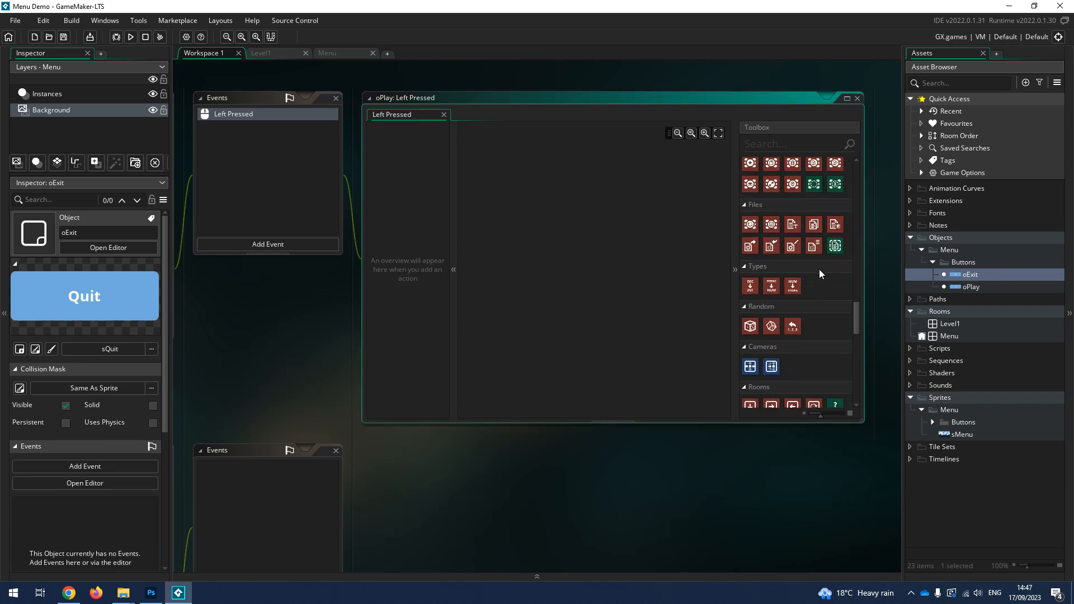
scroll(817, 267, "down", 1)
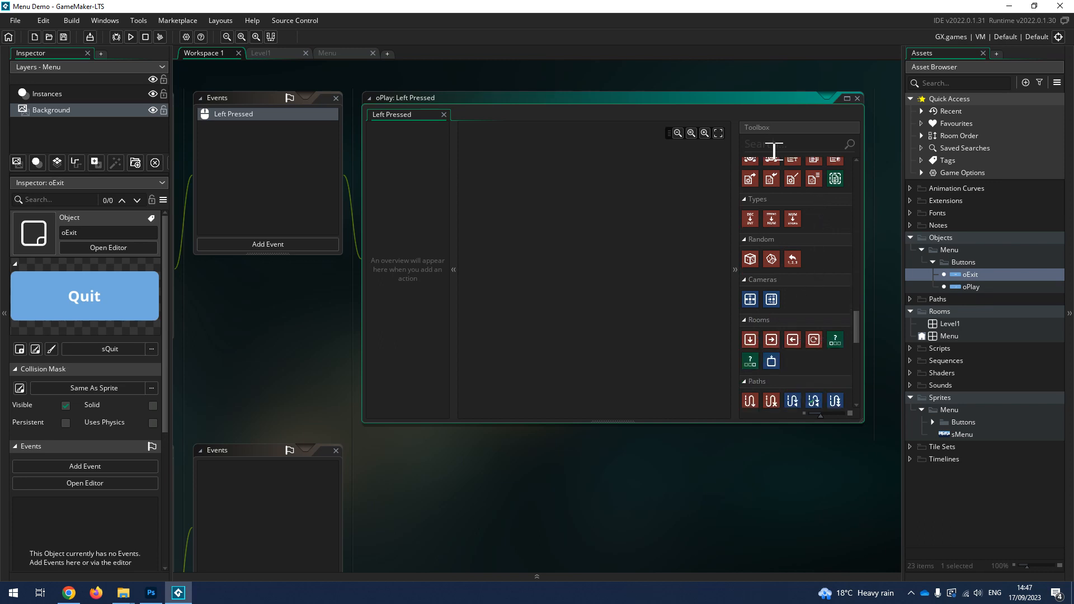
left_click_drag(749, 341, 537, 246)
left_click(650, 246)
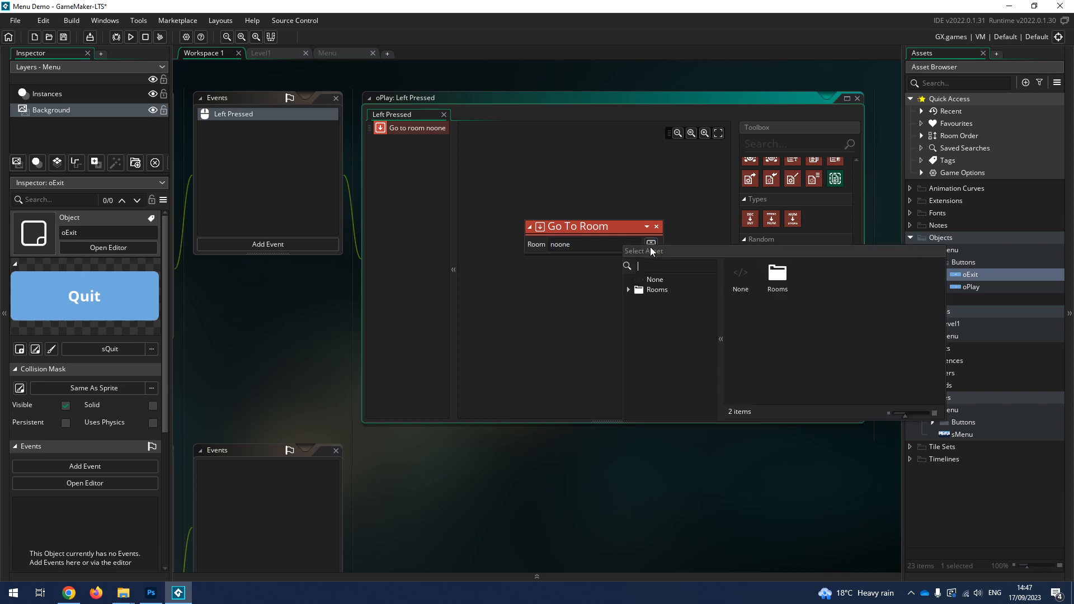
double_click(778, 275)
double_click(776, 274)
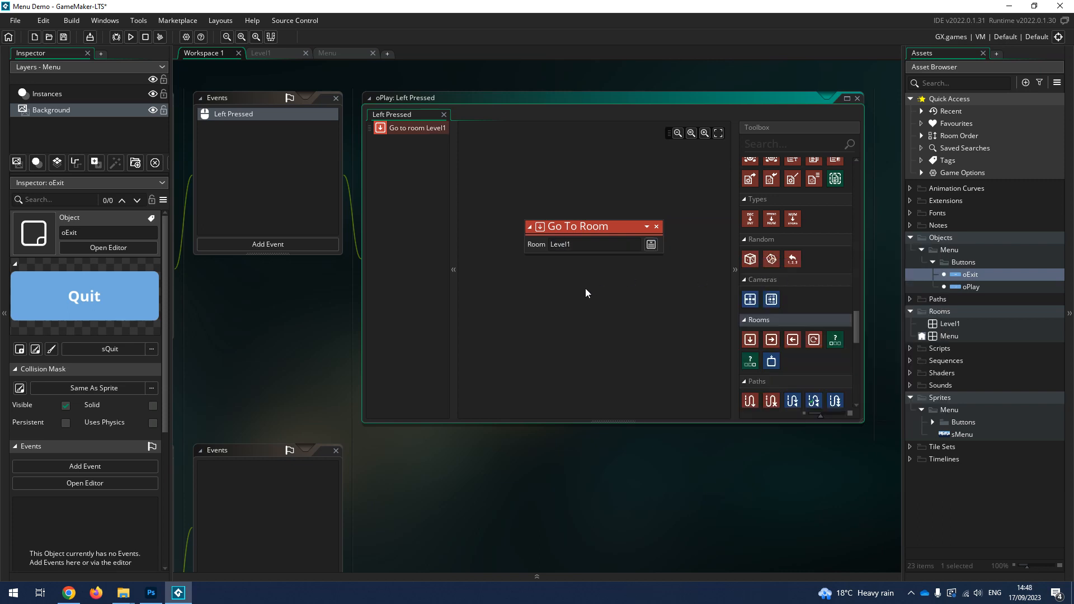
Step: Add a Left Pressed mouse event to the oExit object
middle_click_drag(300, 325, 511, 180)
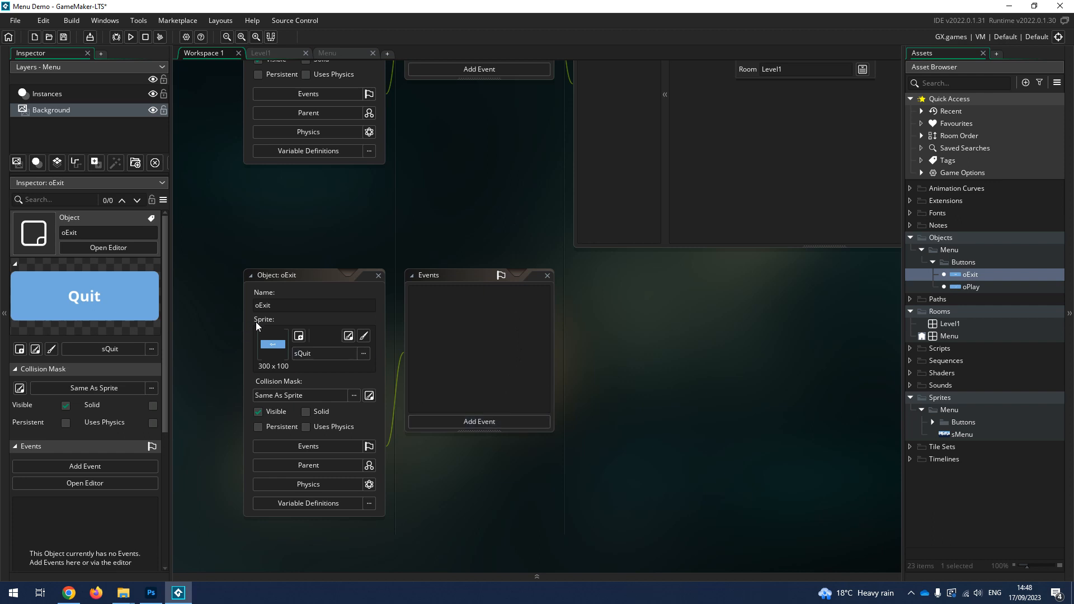
left_click(487, 422)
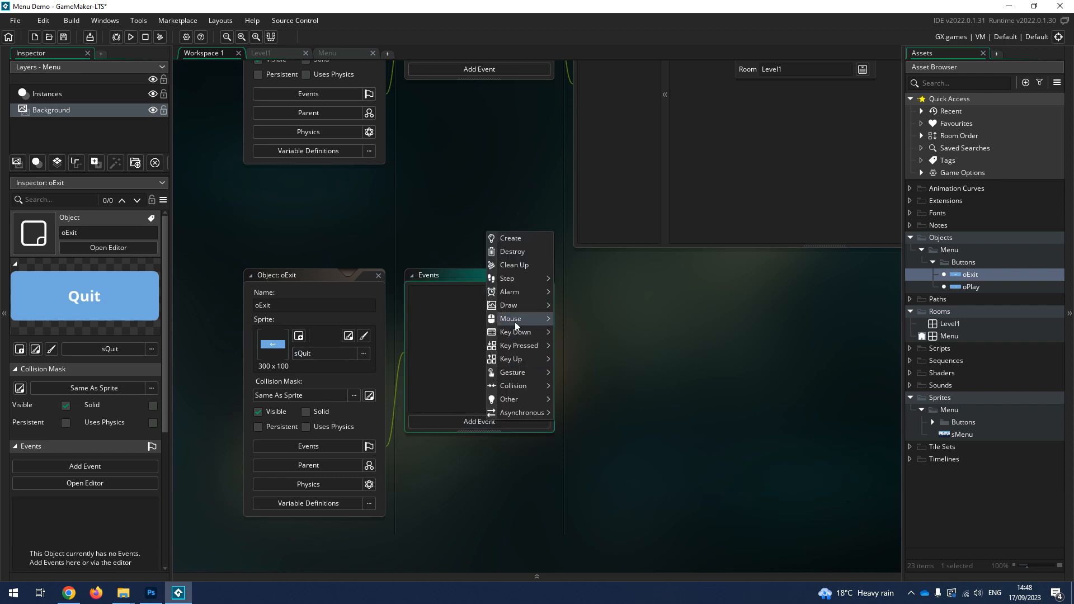
mouse_move(514, 320)
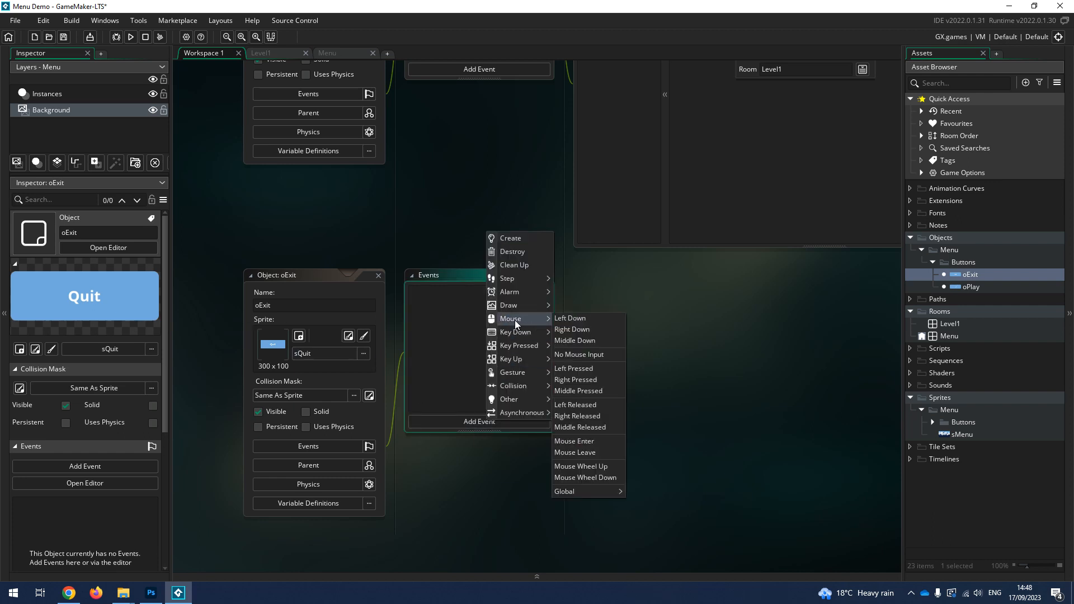
left_click(573, 368)
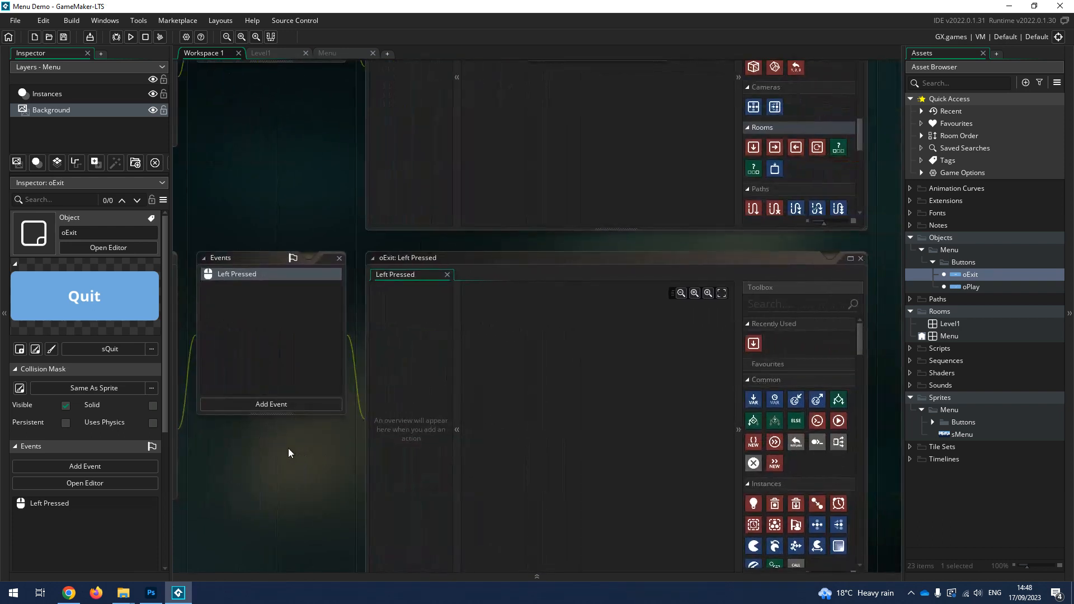
Step: Search the action toolbox for exit and add an Exit Game action to oExit's Left Pressed event
left_click(785, 305)
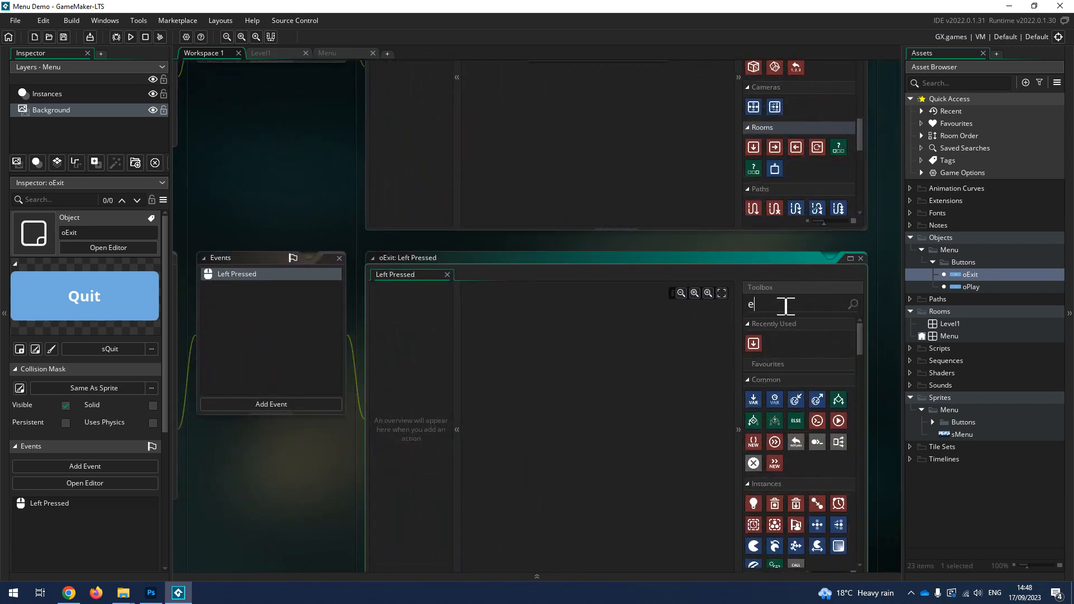
type("exit")
left_click_drag(753, 415, 561, 361)
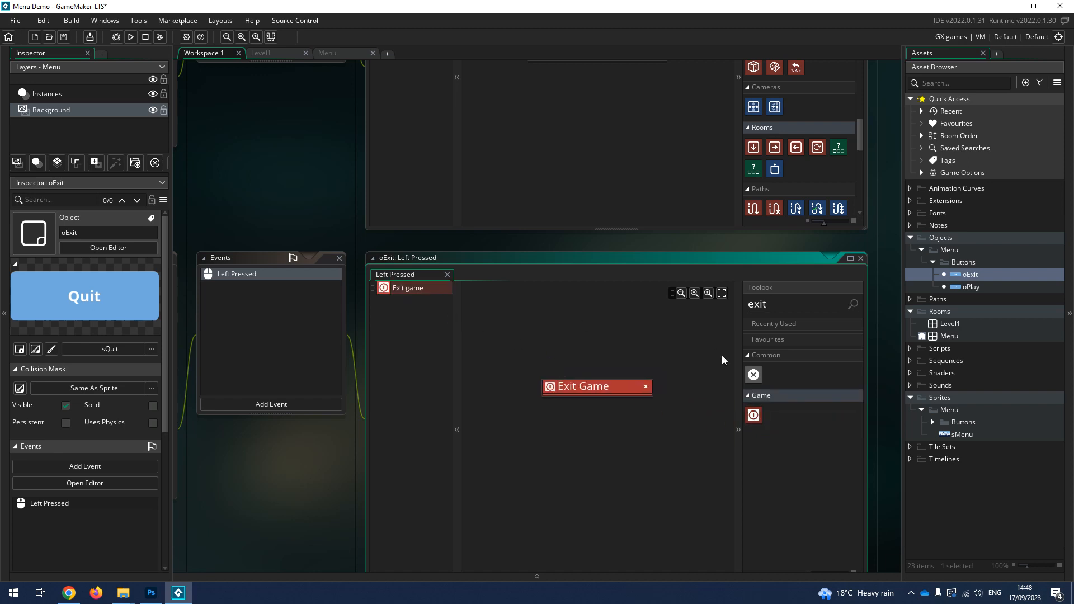
Step: Close all object editor windows in the workspace
right_click(286, 159)
mouse_move(305, 175)
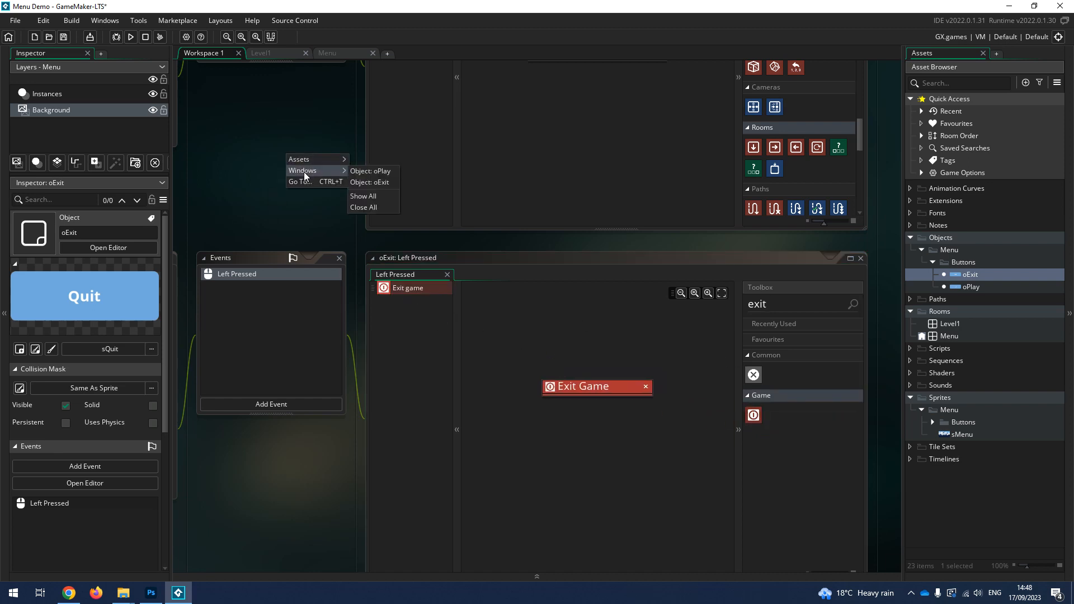
left_click(377, 207)
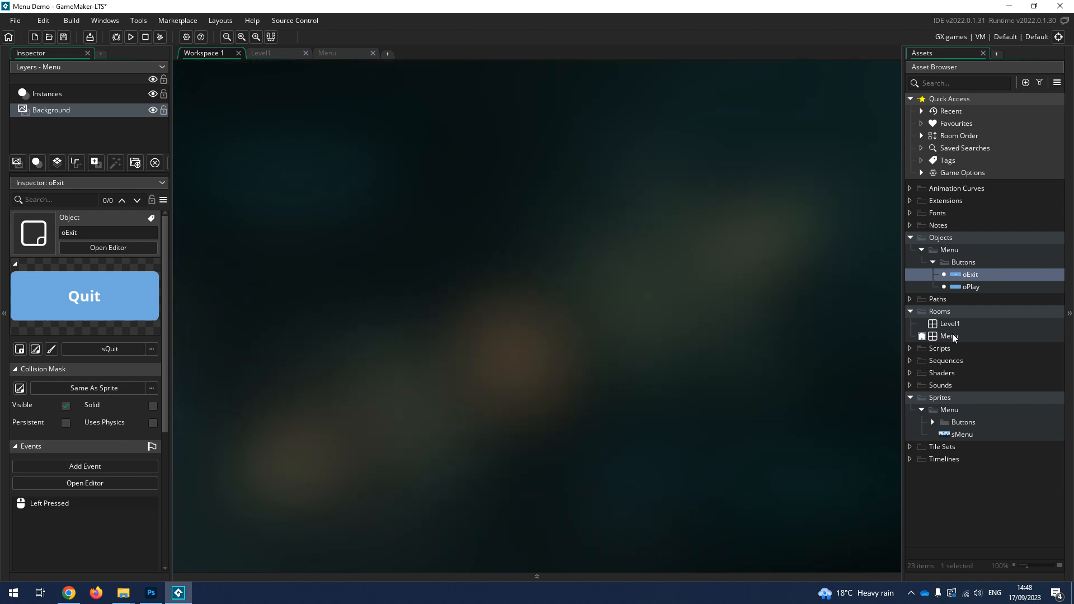
Step: Create a new instance layer named buttons in the Menu room
double_click(950, 336)
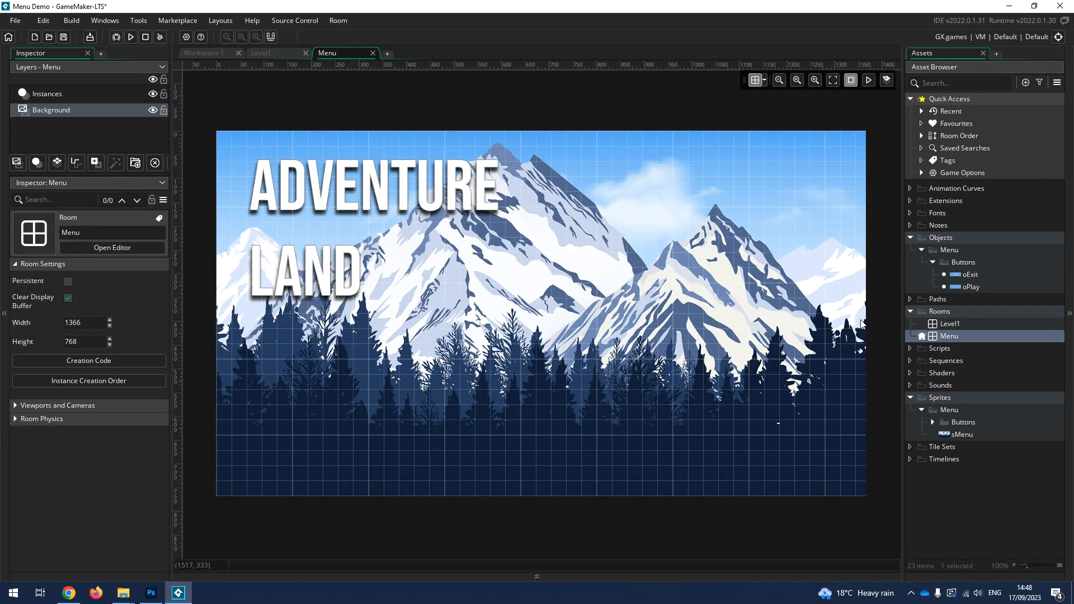
left_click(42, 95)
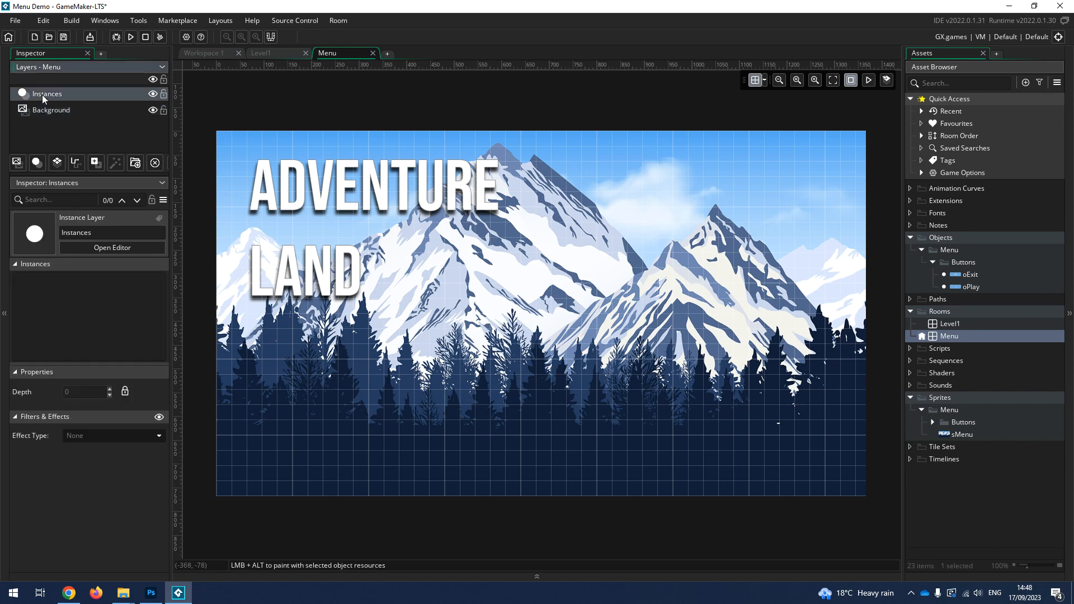
left_click(39, 161)
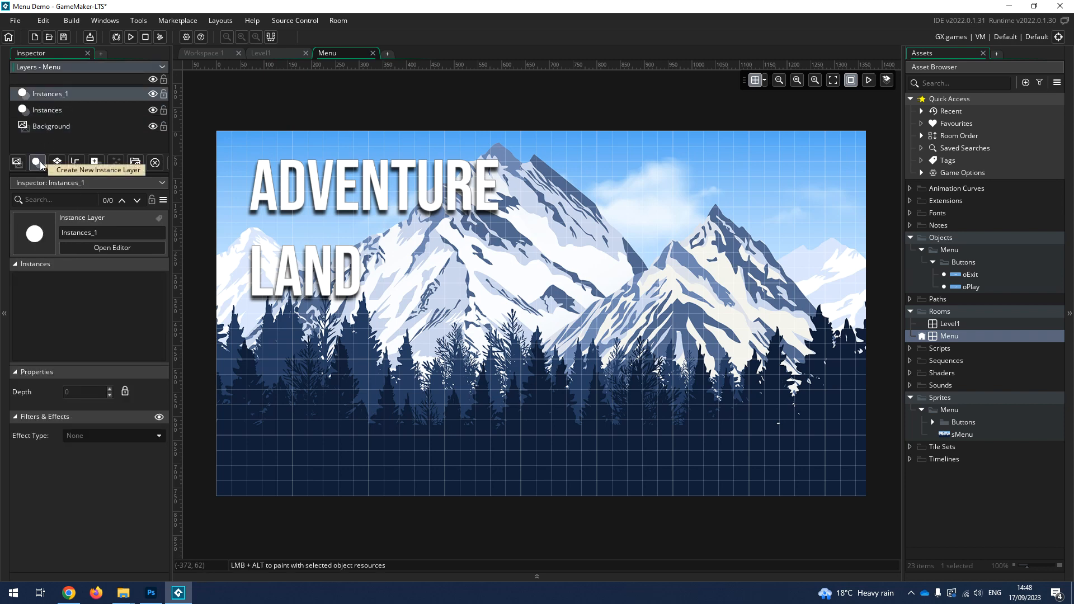
right_click(54, 96)
left_click(81, 116)
type("buttons")
key("Return")
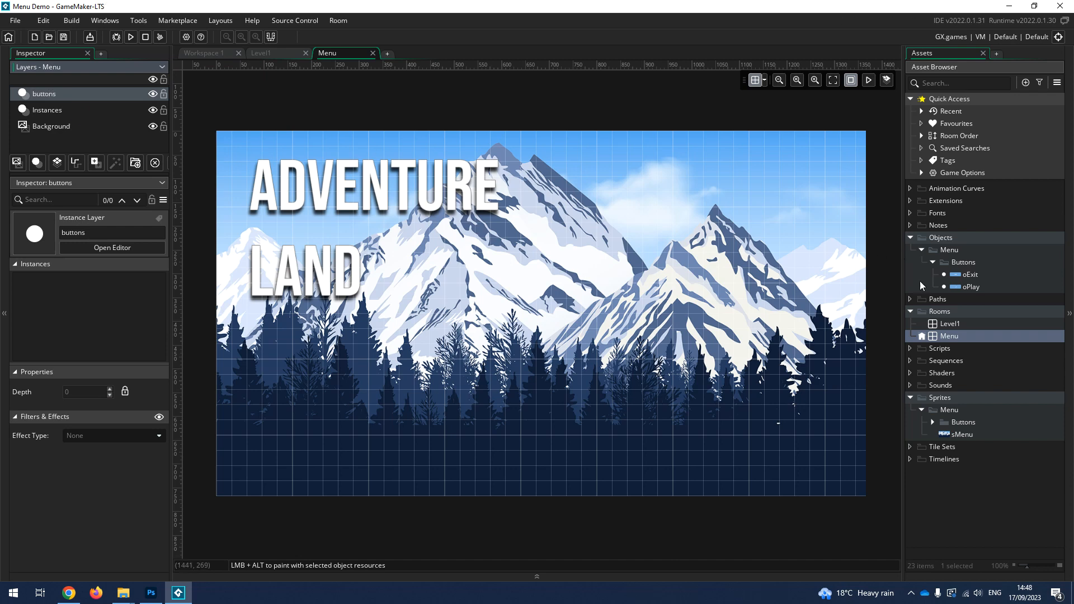
Step: Place oPlay near the lower left of the Menu room's background and oExit level with it on the right
left_click(971, 287)
left_click_drag(962, 287, 311, 435)
left_click(971, 274)
left_click_drag(971, 274, 637, 432)
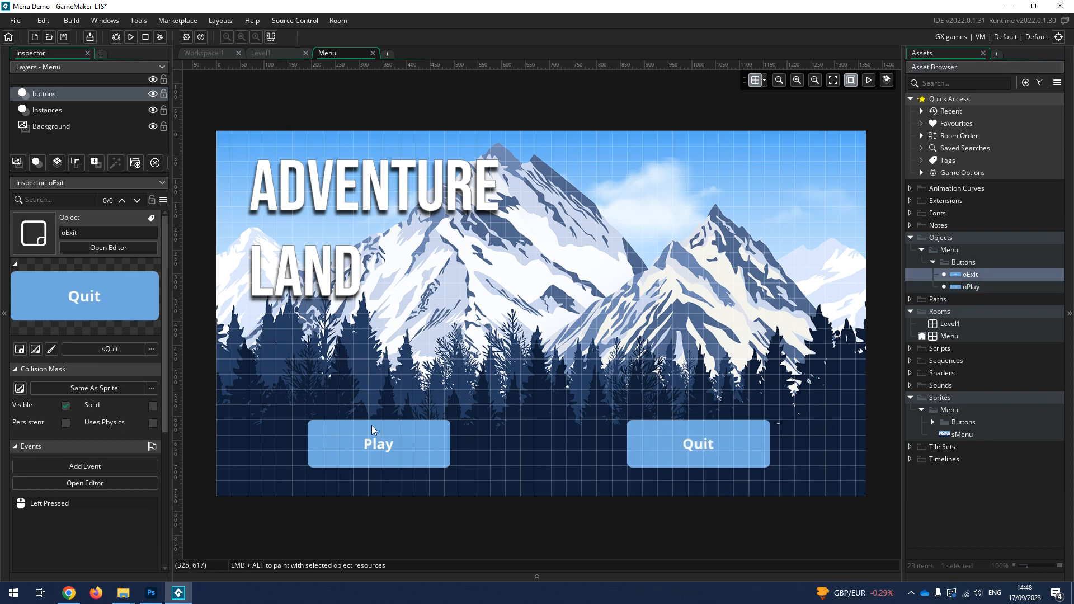
Step: Run the game in the browser, allowing gmwebserver firewall access, and test the Play button before closing the browser
left_click(130, 37)
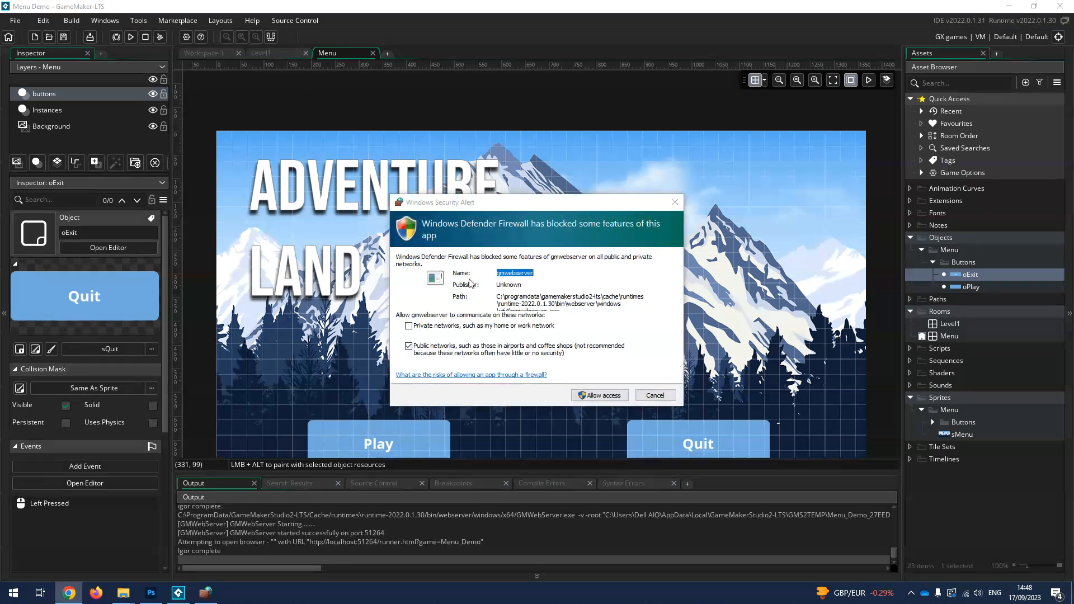
left_click(600, 395)
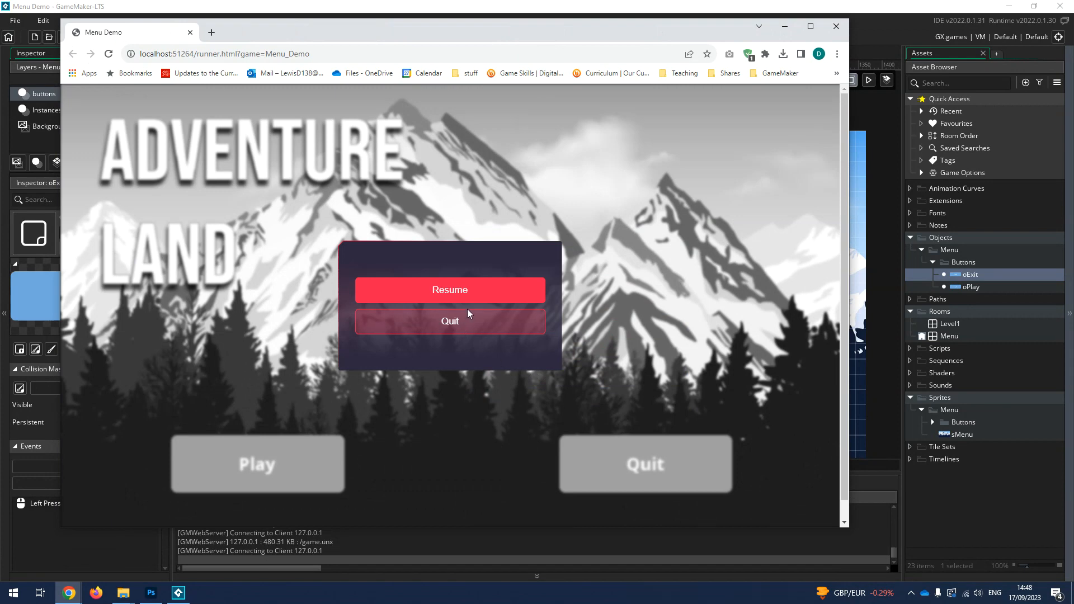
left_click(462, 297)
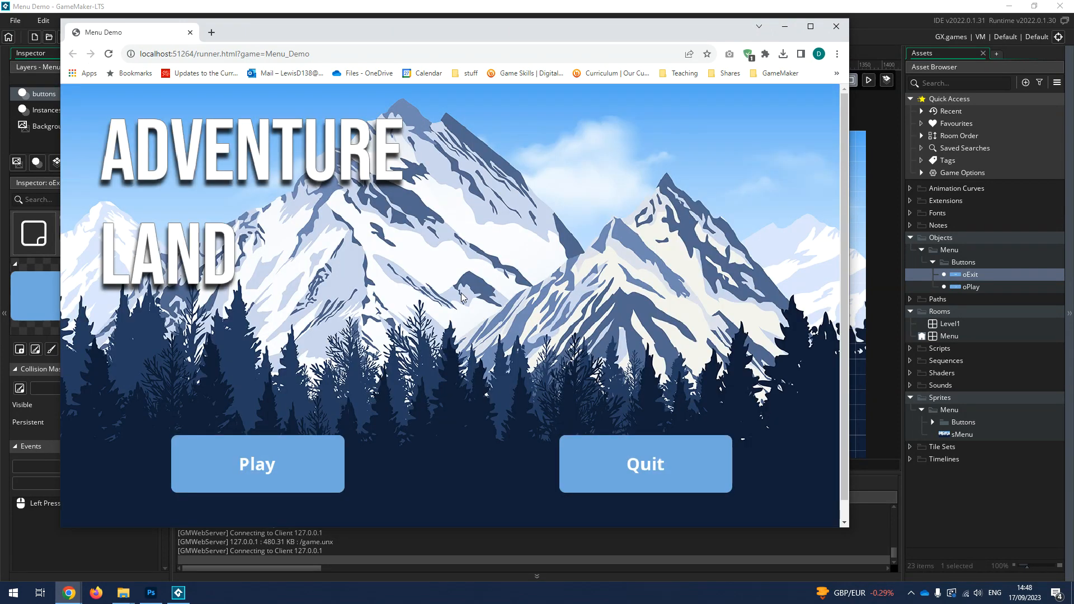
left_click(302, 484)
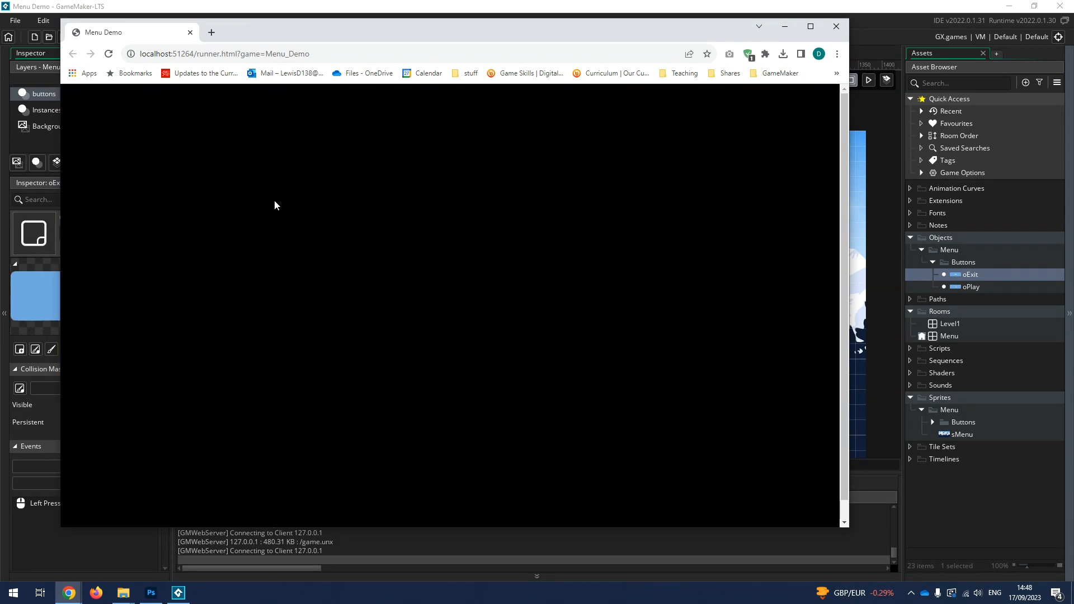
left_click(836, 26)
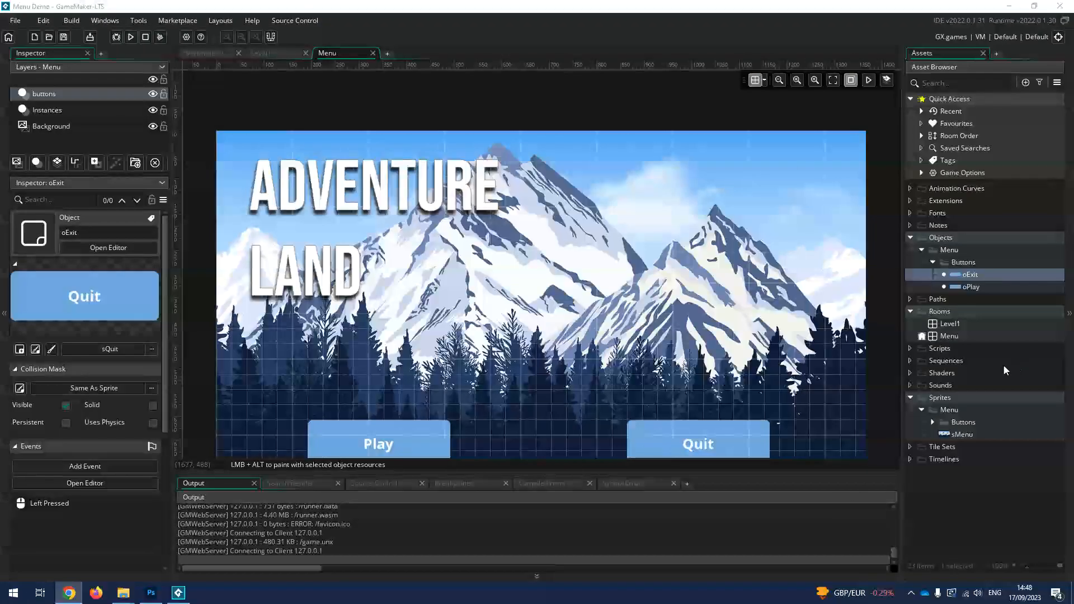
Step: Set the Background layer colour of the Level1 room to grey 8C8C8C
left_click(953, 326)
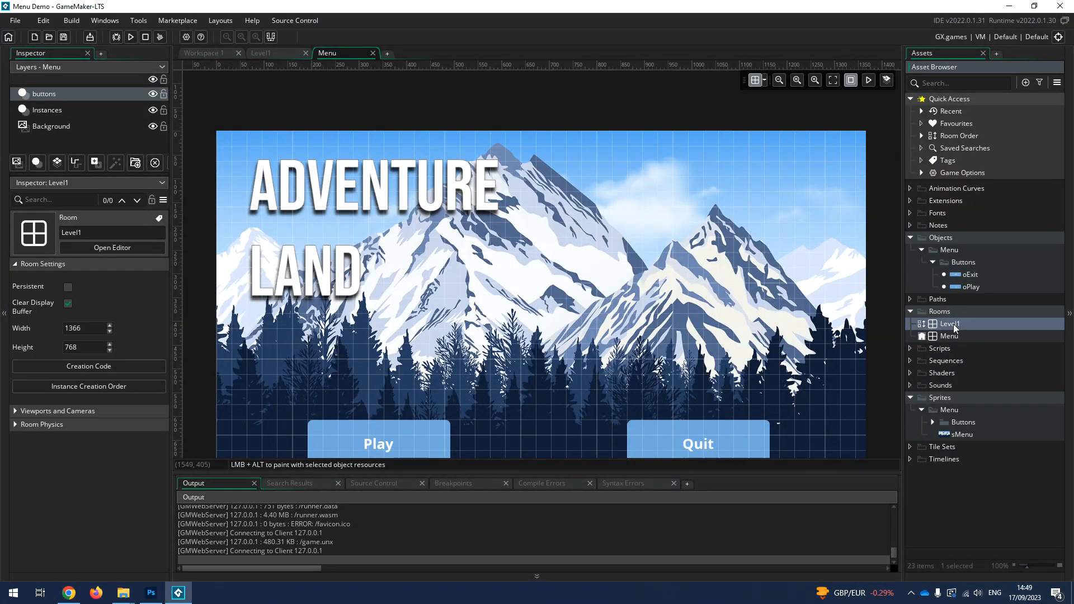
double_click(953, 326)
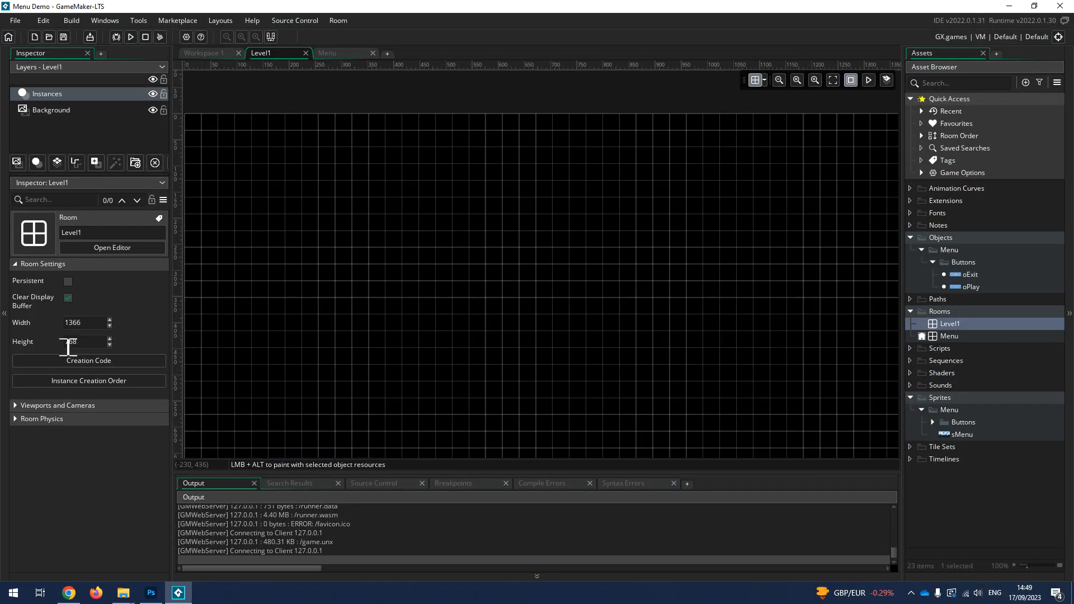
left_click(43, 114)
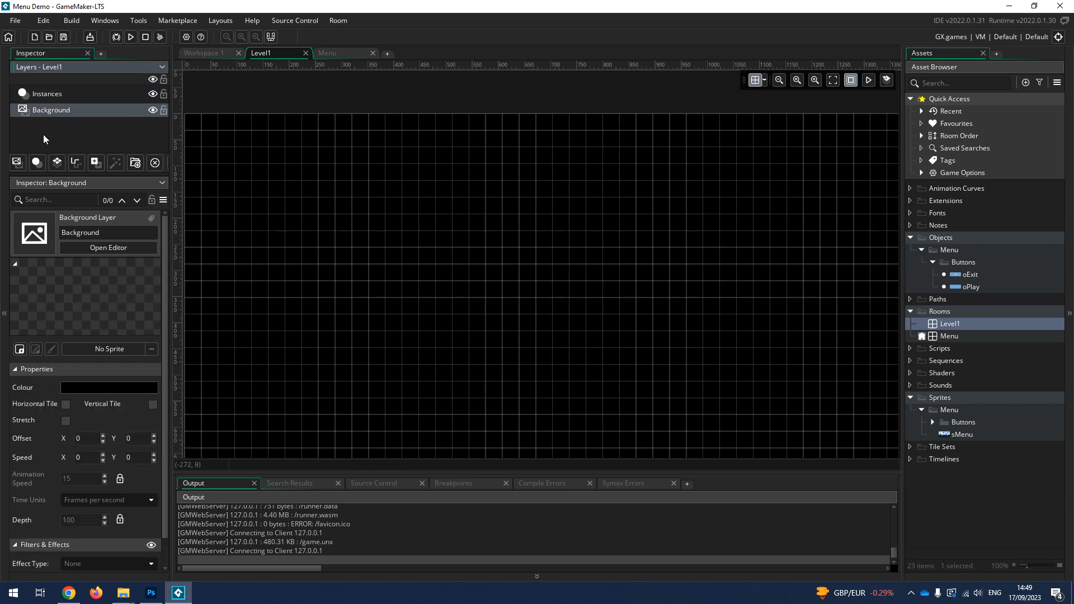
left_click(85, 388)
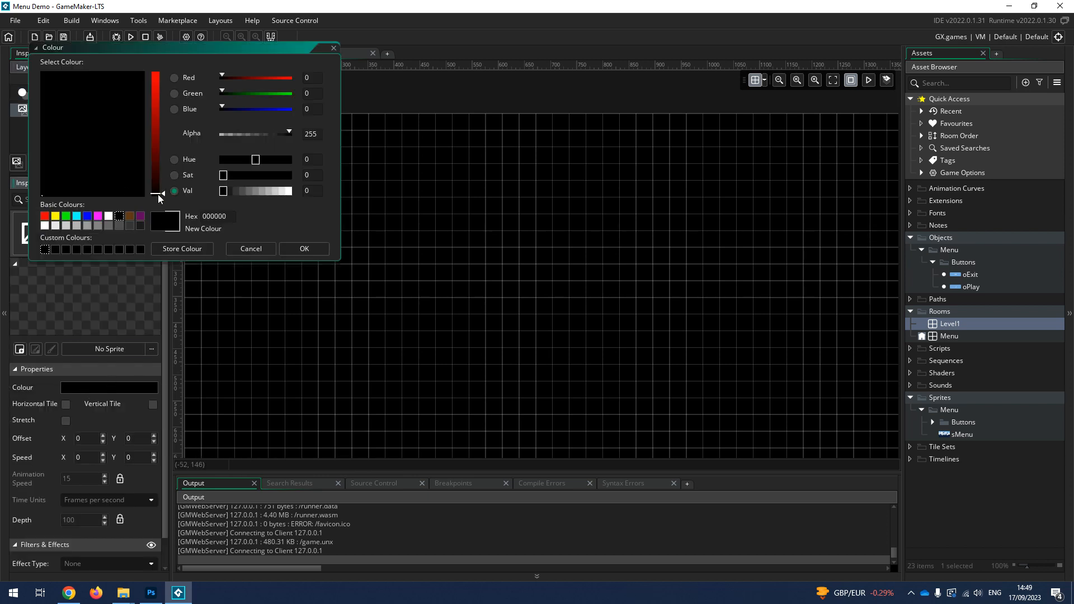
left_click_drag(154, 143, 155, 128)
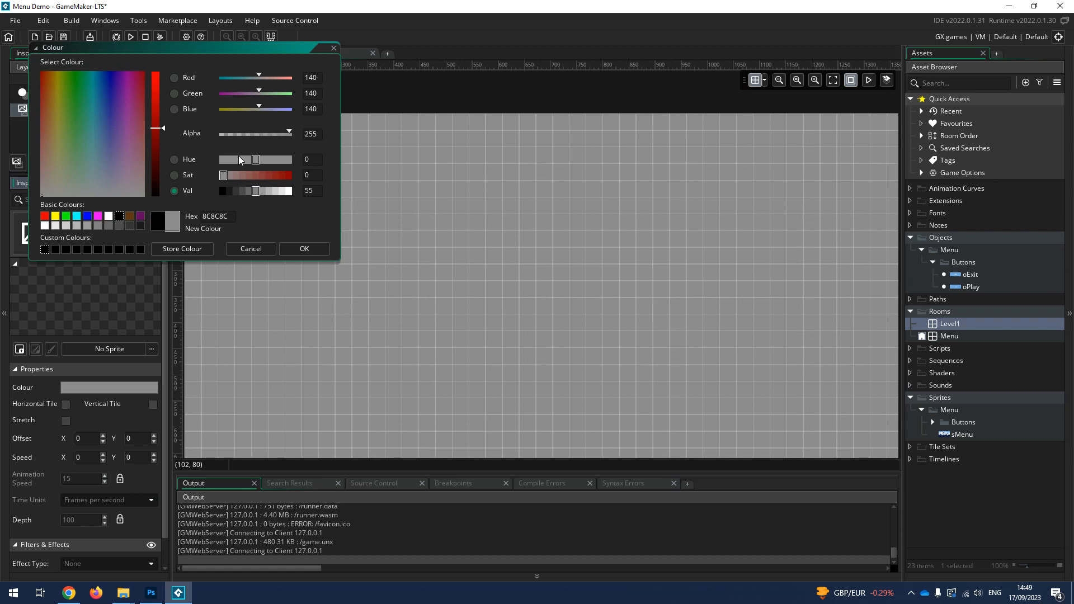
left_click(315, 250)
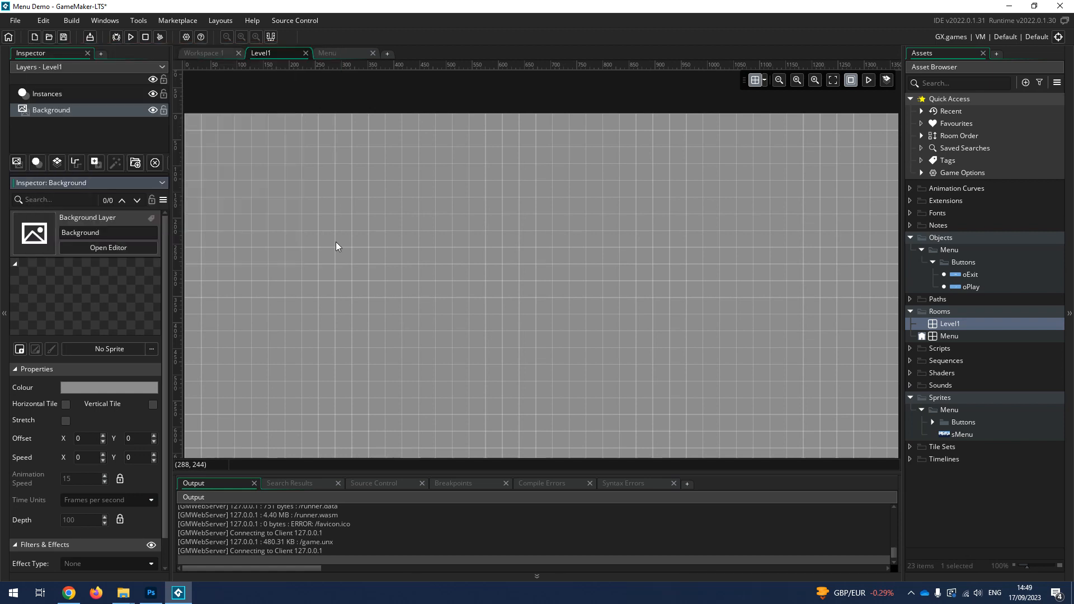
Step: Switch the target platform to Test and run the game, stopping the project that is already running
left_click(963, 37)
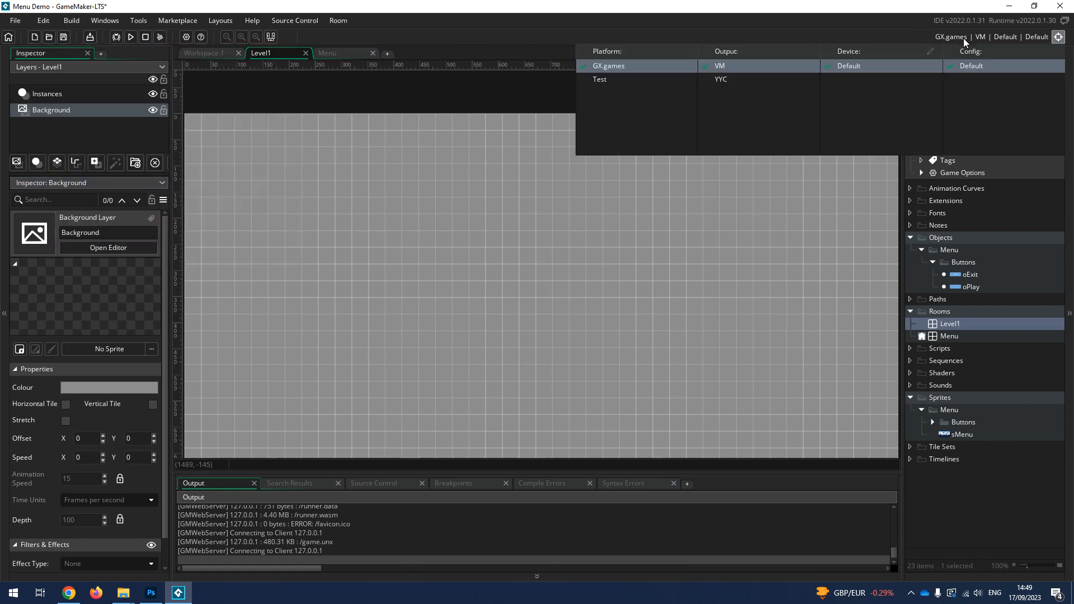
left_click(636, 81)
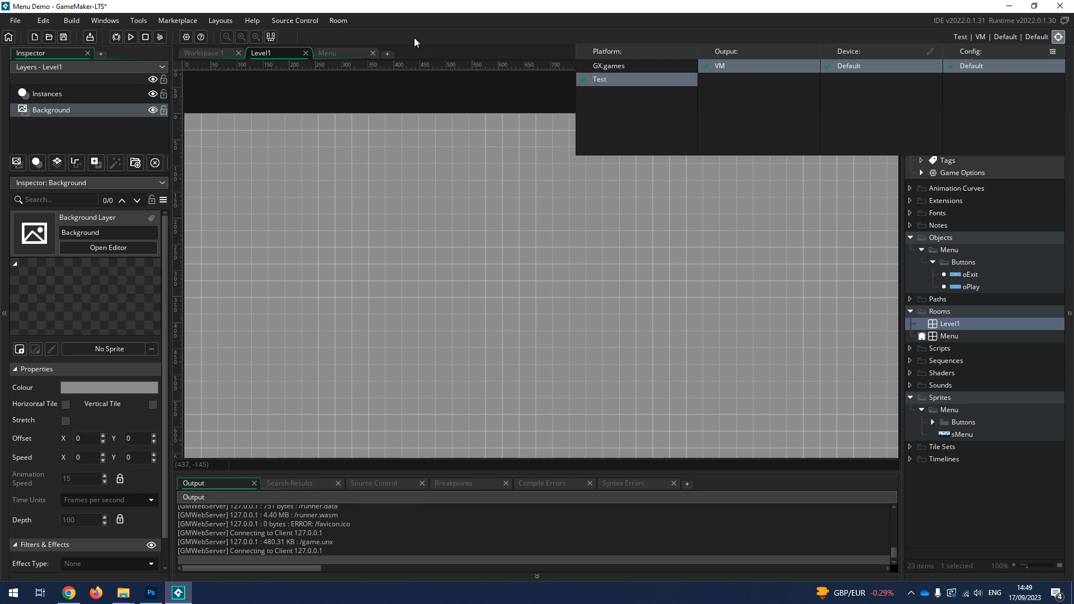
left_click(129, 37)
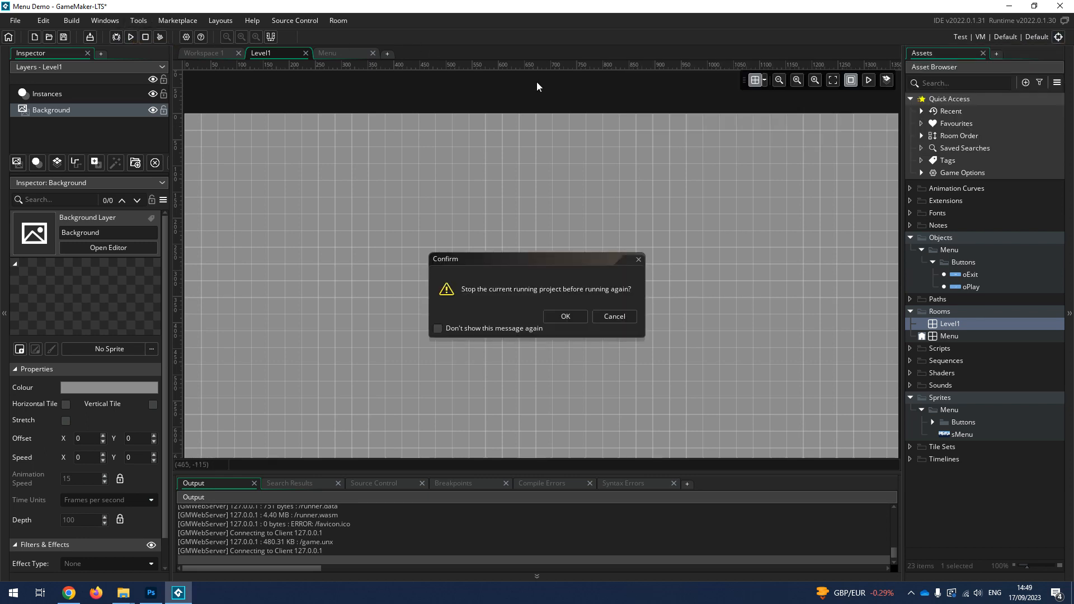
left_click(559, 314)
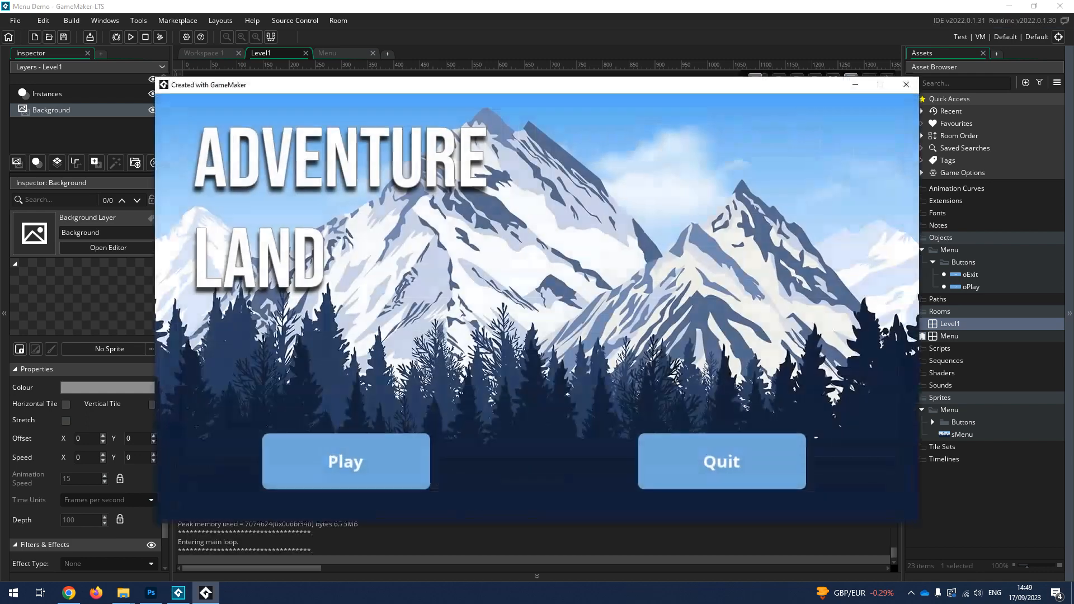
Step: Test the Play button in the running game, then rerun the game and test the Quit button
left_click(345, 469)
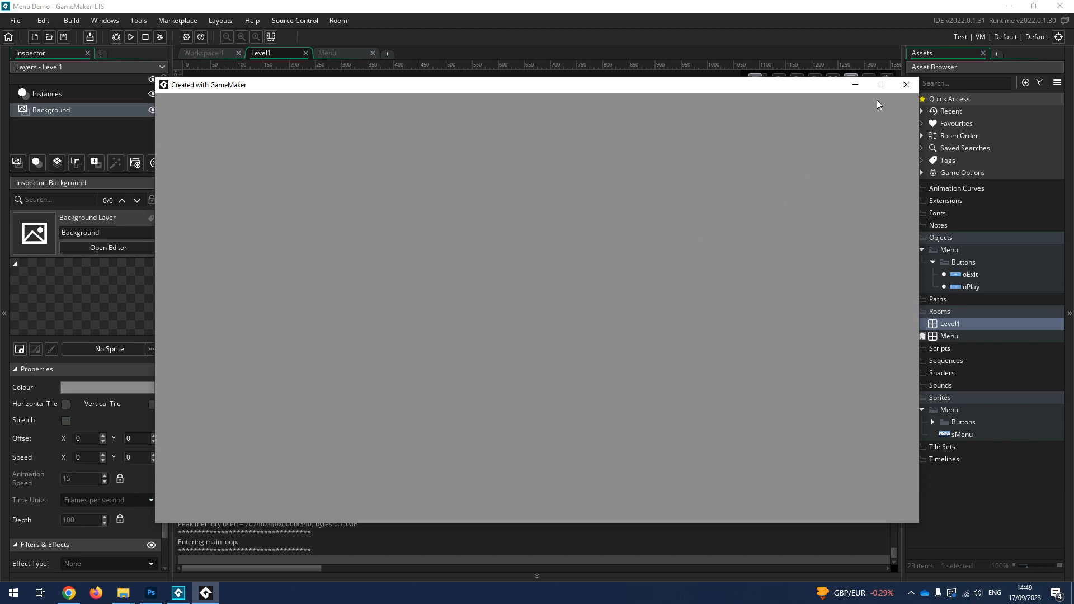
left_click(906, 84)
key("F5")
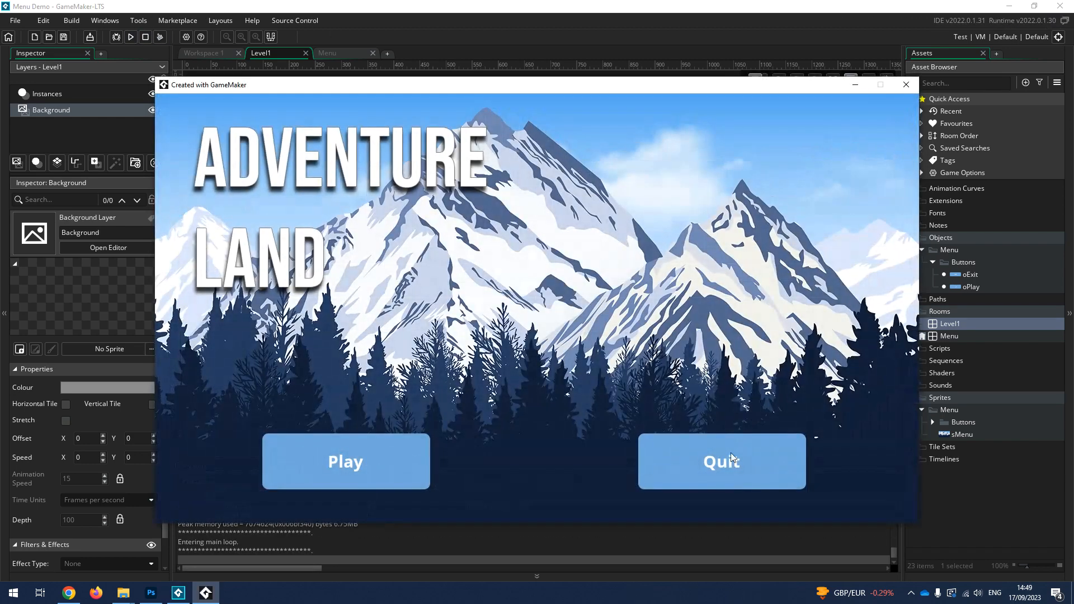
left_click(731, 456)
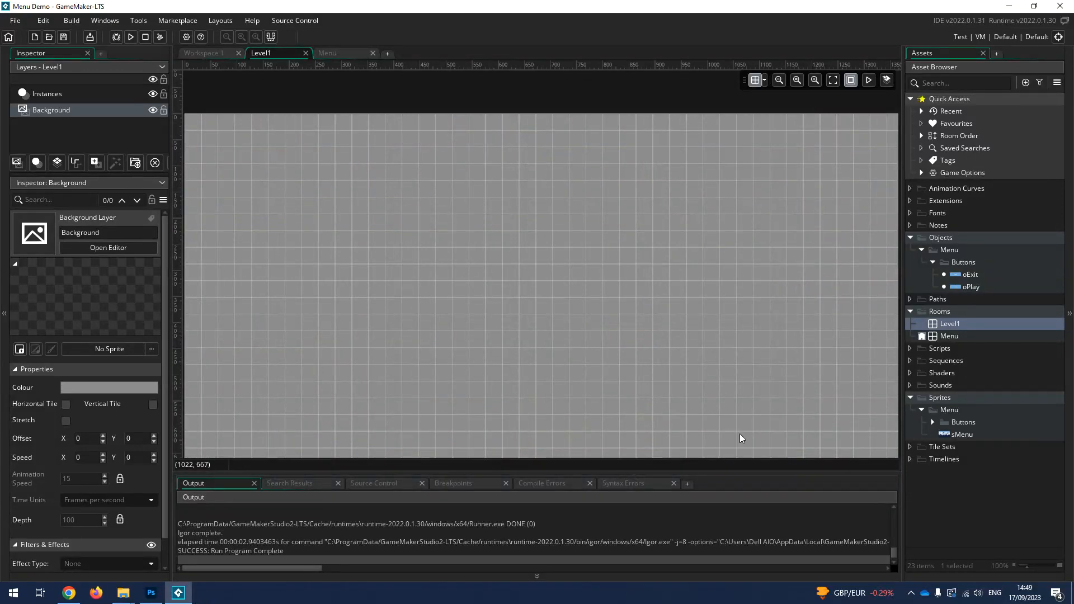
Step: Check the buttons in the Menu room and add Mouse Enter and Mouse Leave events to oPlay
double_click(949, 336)
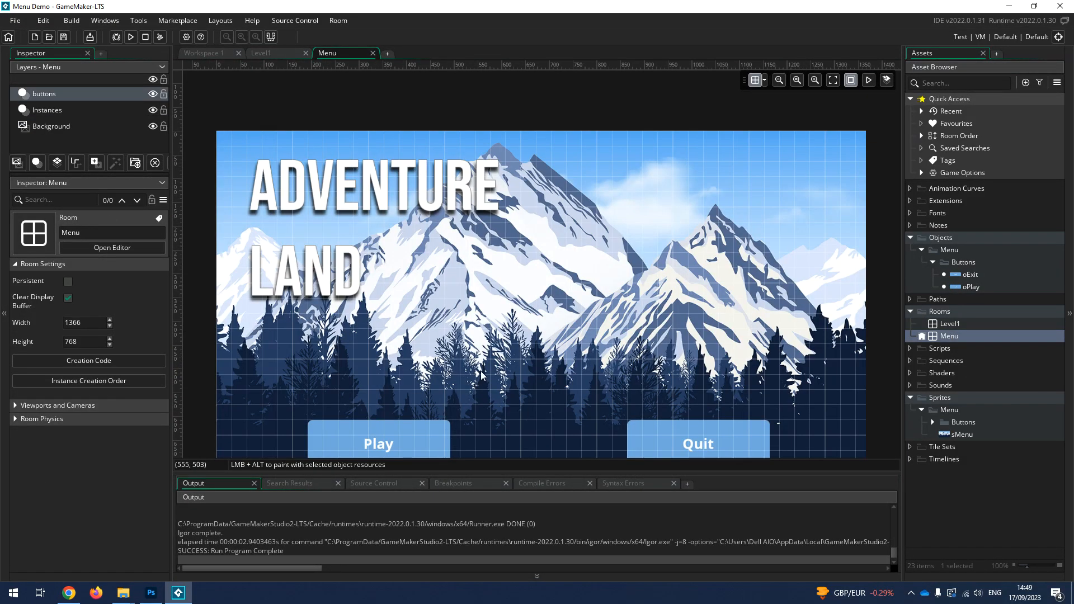
scroll(553, 381, "down", 1)
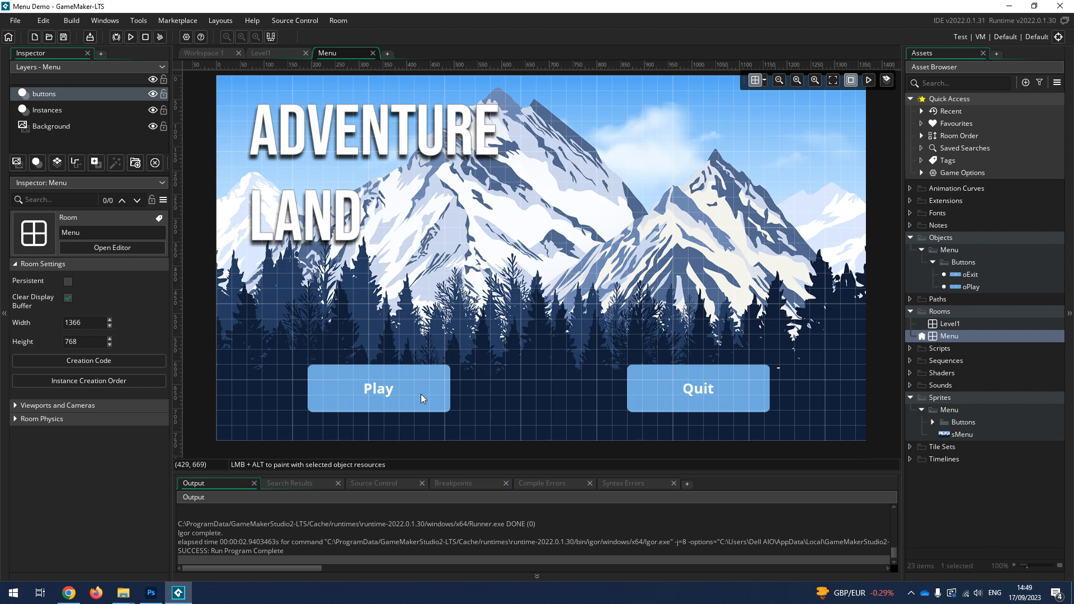
double_click(971, 287)
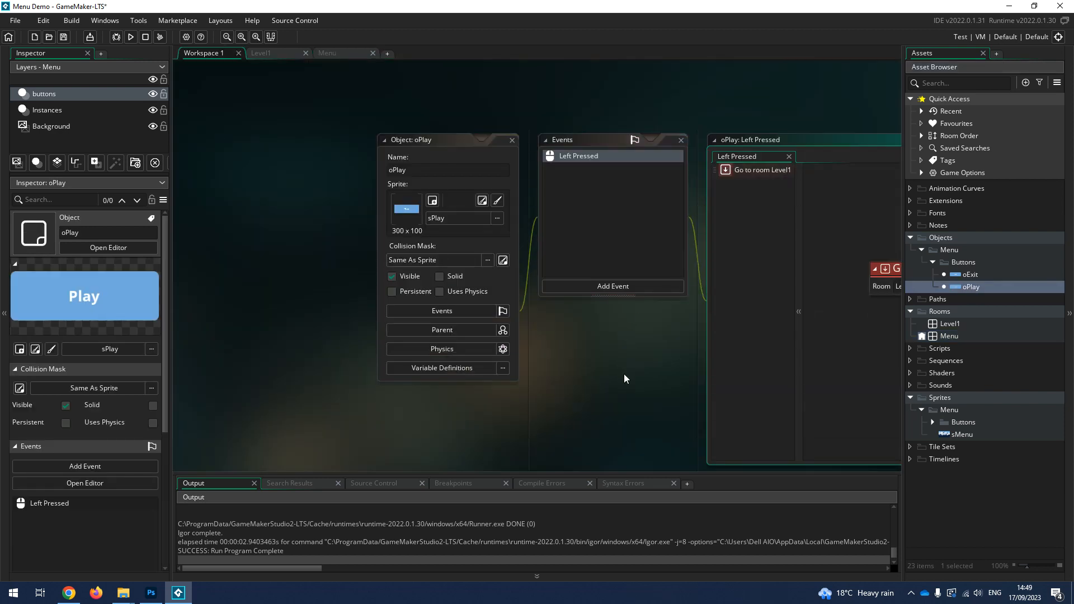
left_click(407, 271)
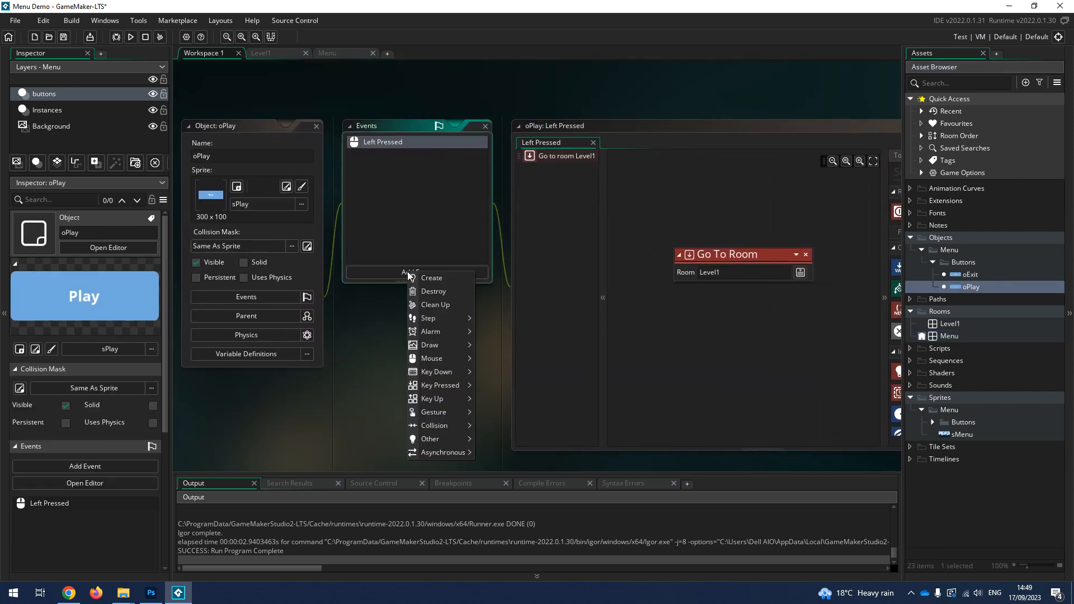
mouse_move(442, 398)
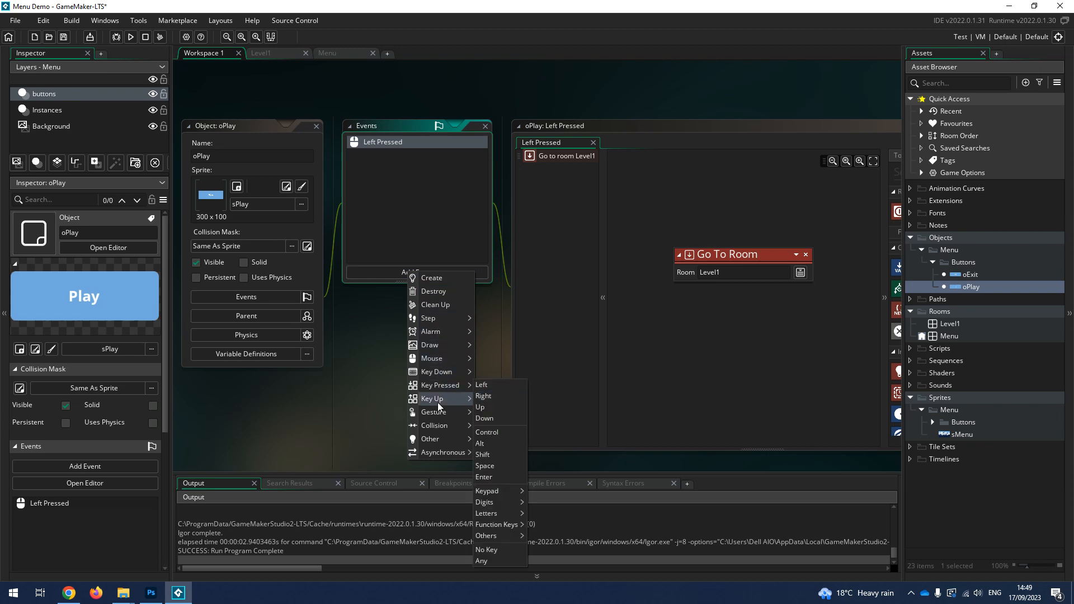
mouse_move(446, 362)
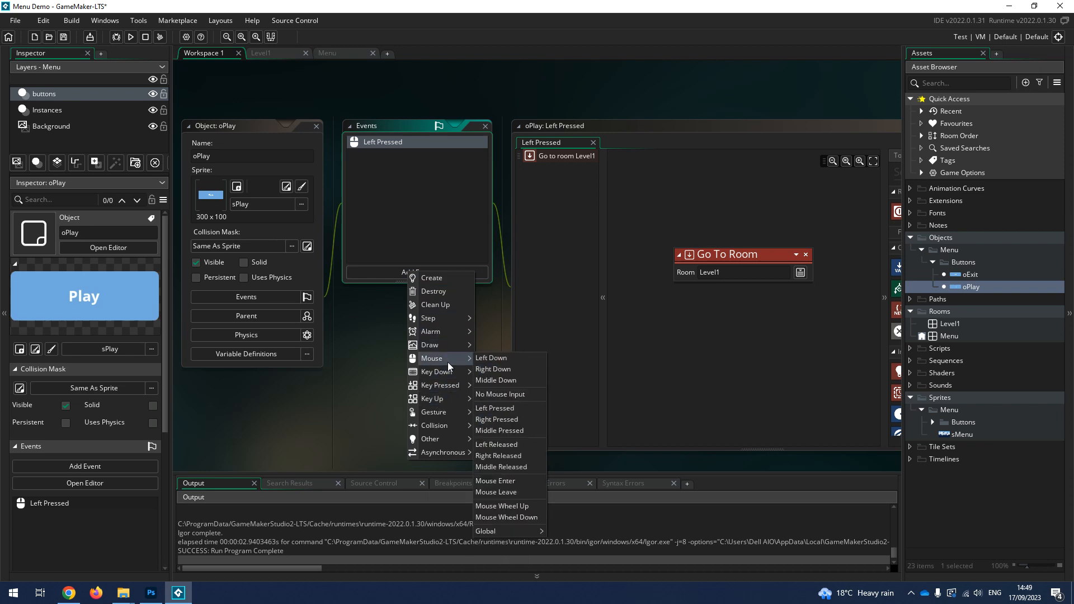
left_click(500, 483)
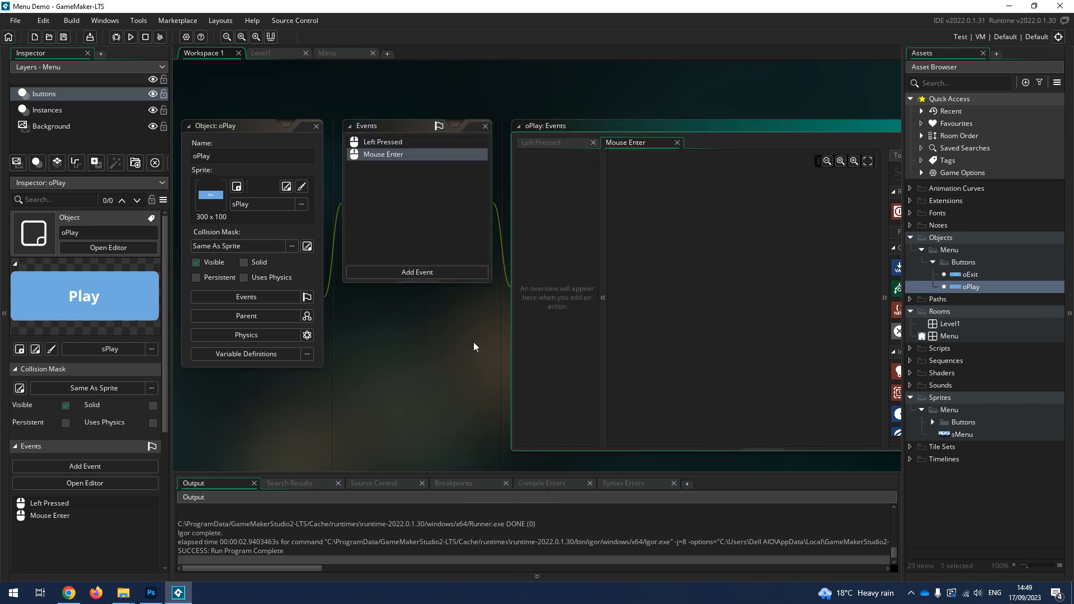
left_click(435, 274)
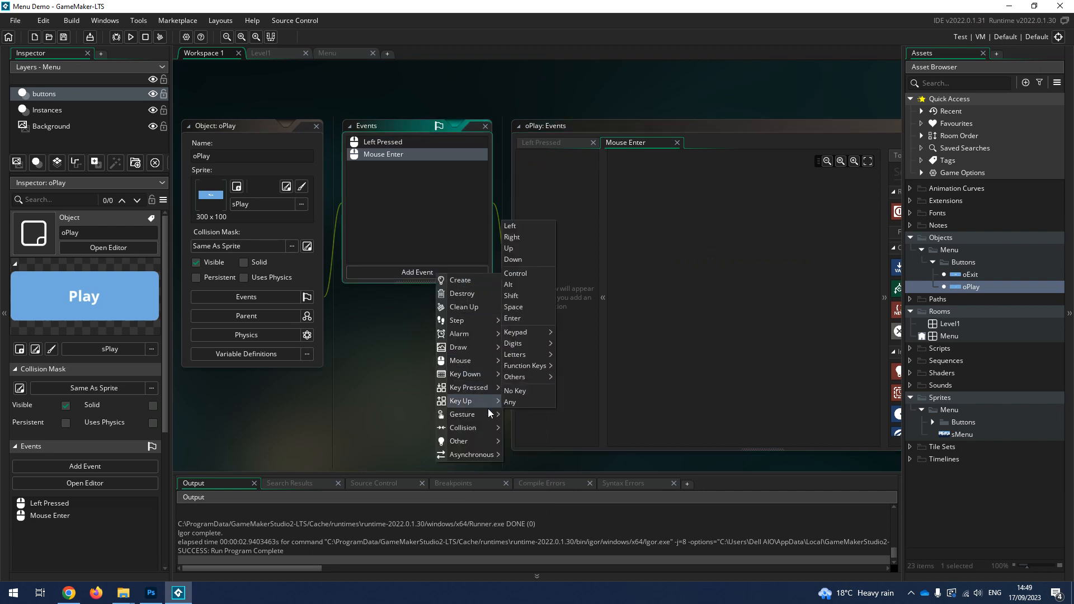
mouse_move(488, 359)
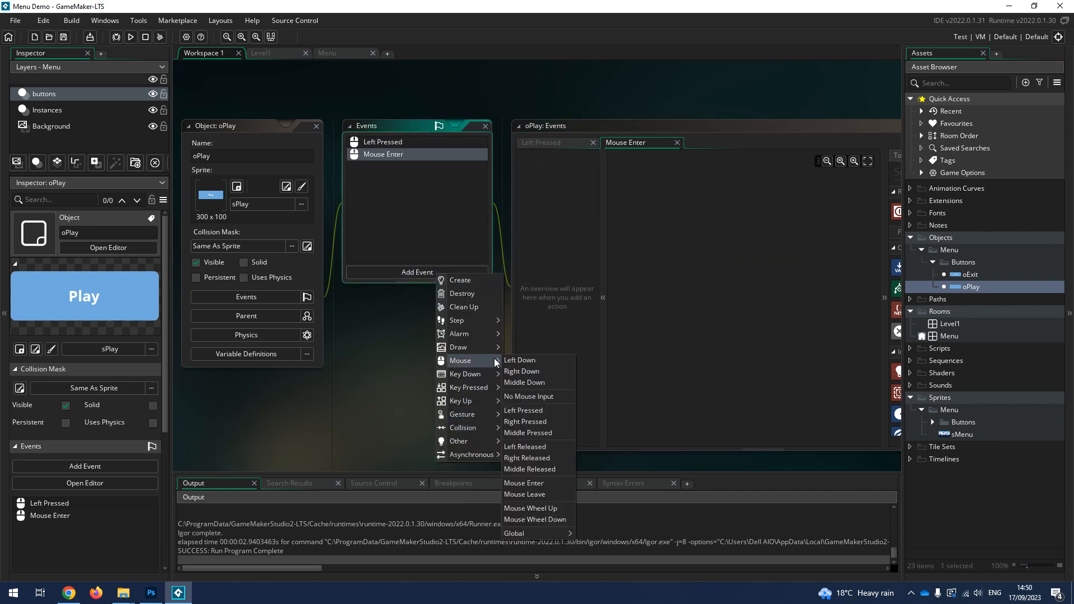
left_click(529, 493)
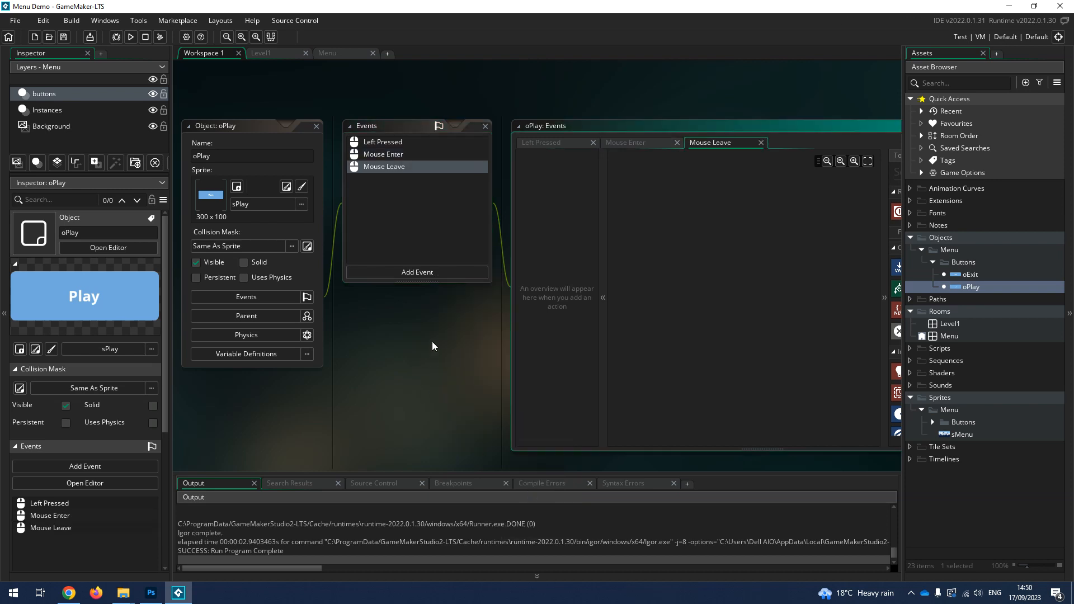
Step: Add a Set Sprite action to oPlay's Mouse Enter event with sPlayLight as its sprite
scroll(433, 342, "down", 1)
middle_click_drag(432, 341, 332, 345)
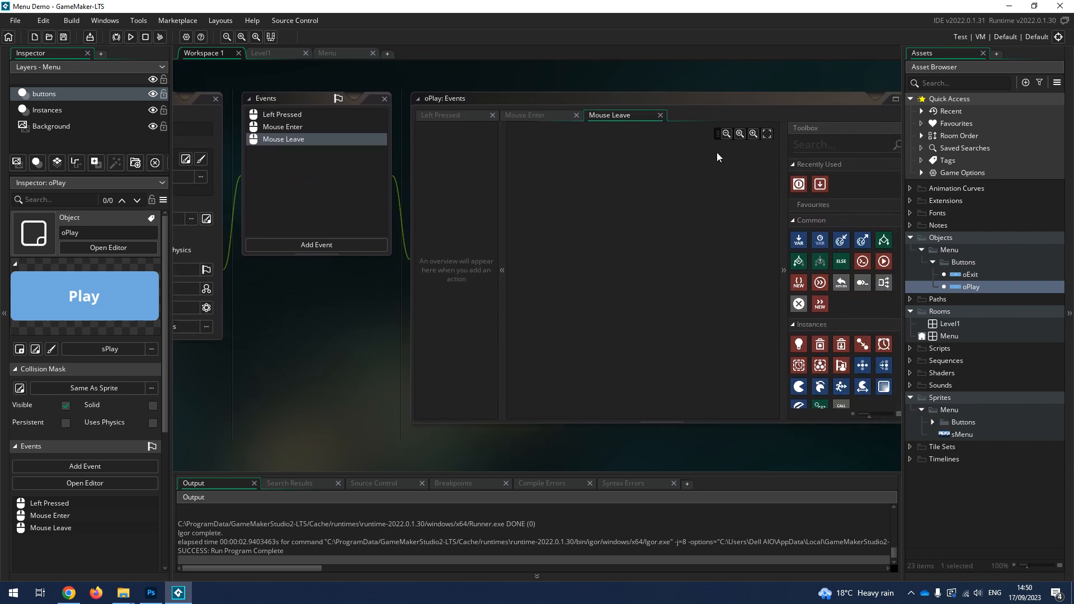
left_click(289, 127)
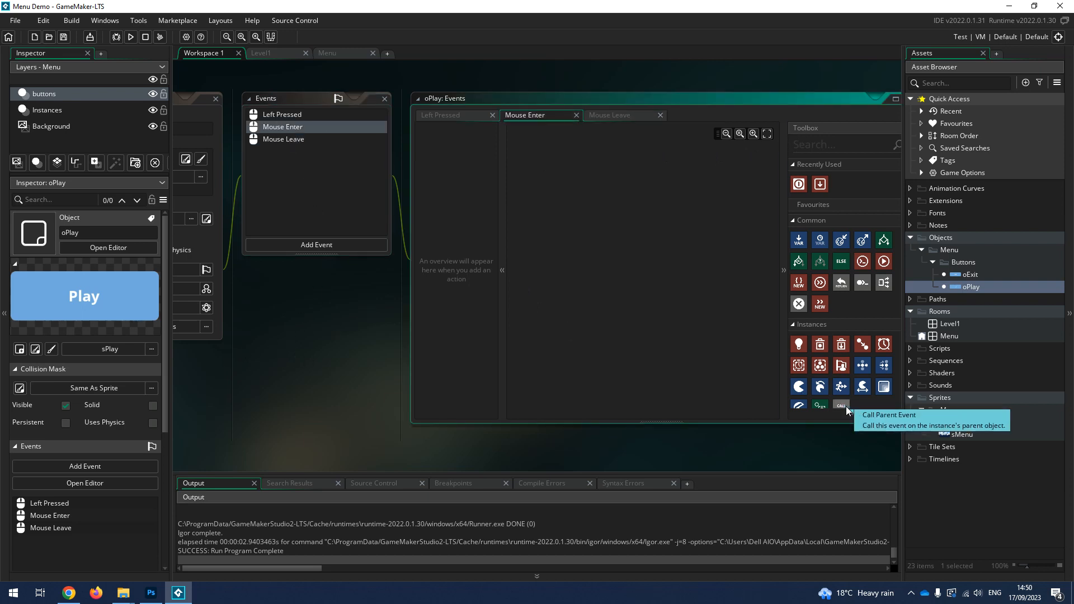
left_click_drag(800, 389, 638, 291)
left_click(699, 244)
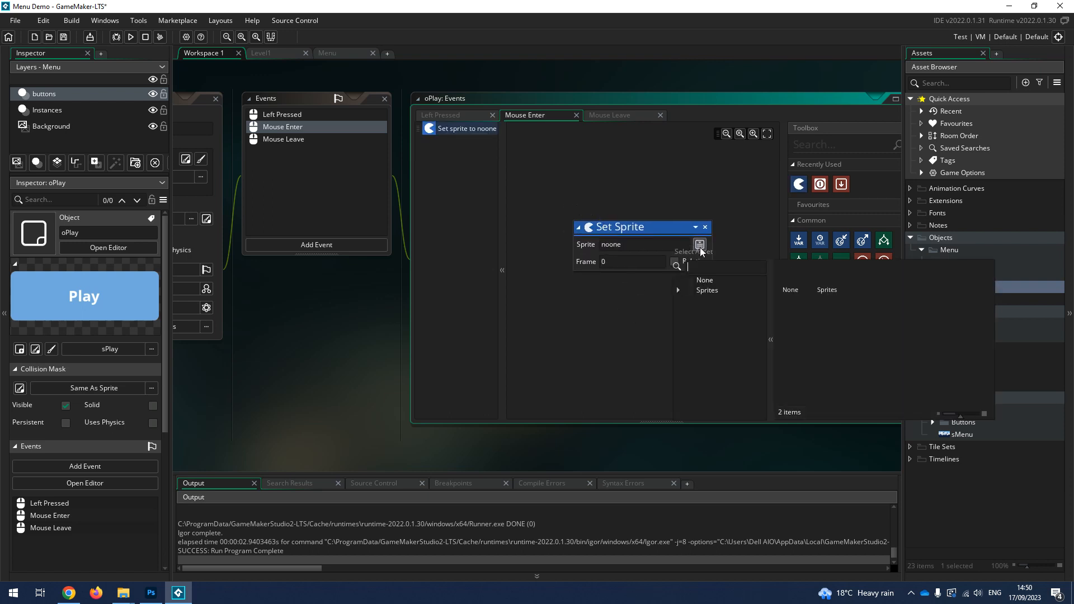
double_click(827, 275)
double_click(827, 275)
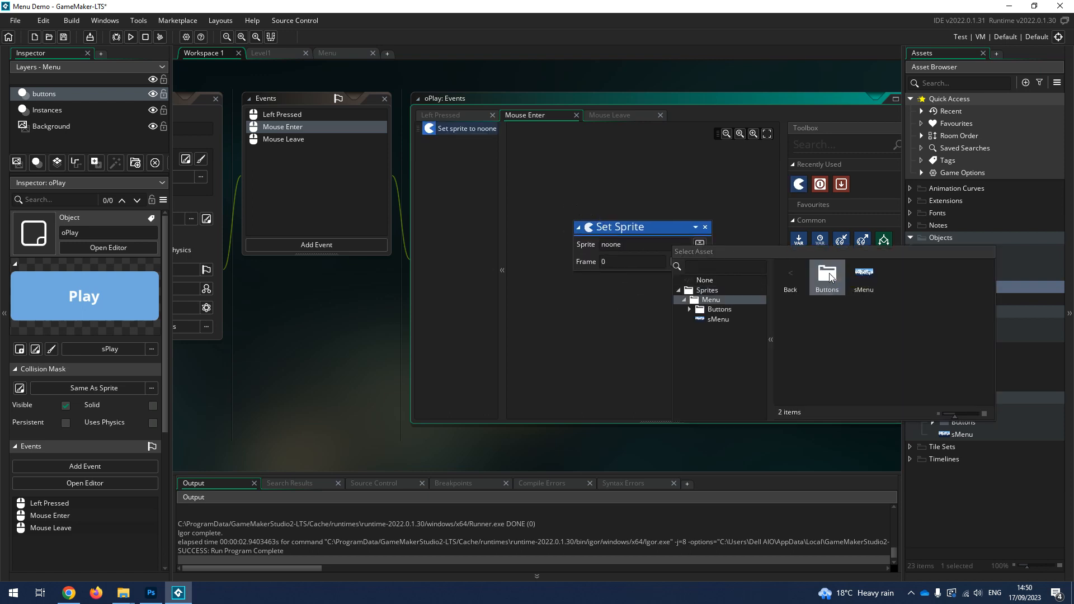
double_click(826, 284)
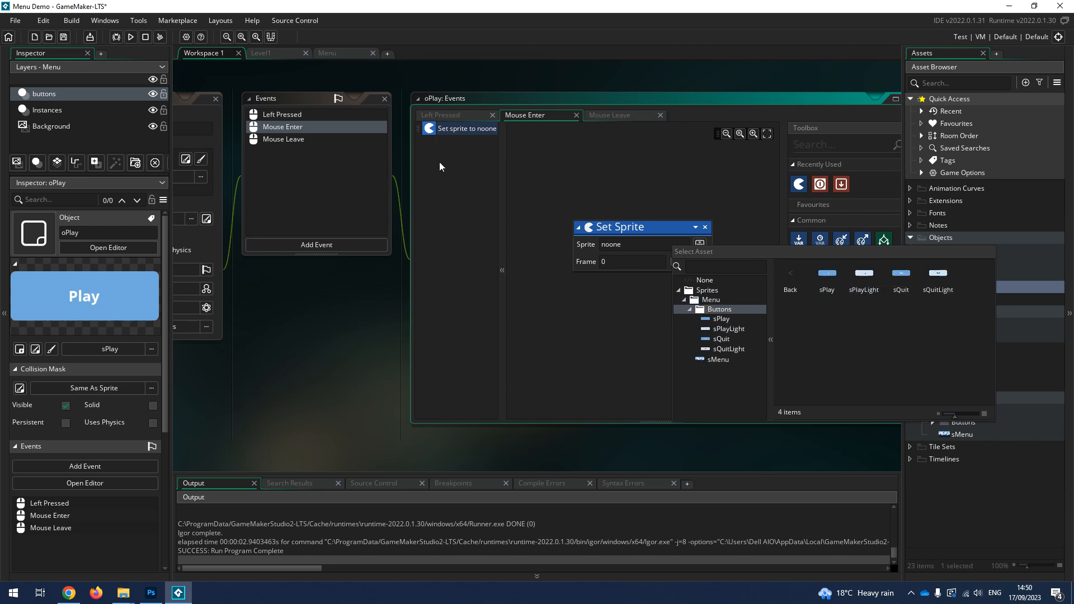
double_click(864, 275)
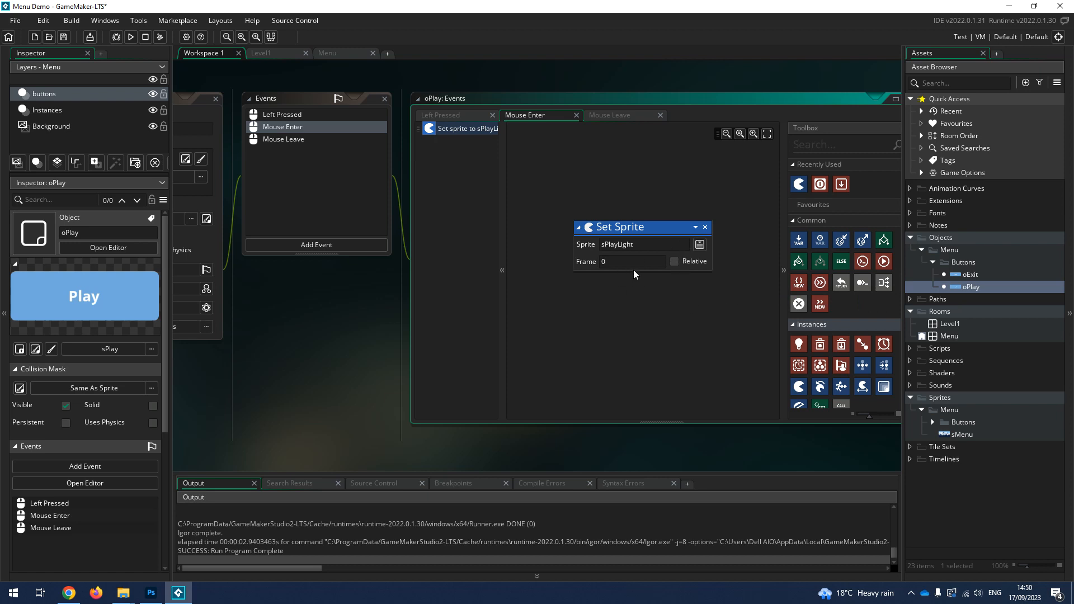
Step: Add a Set Sprite action to oPlay's Mouse Leave event with sPlay as its sprite
left_click(292, 139)
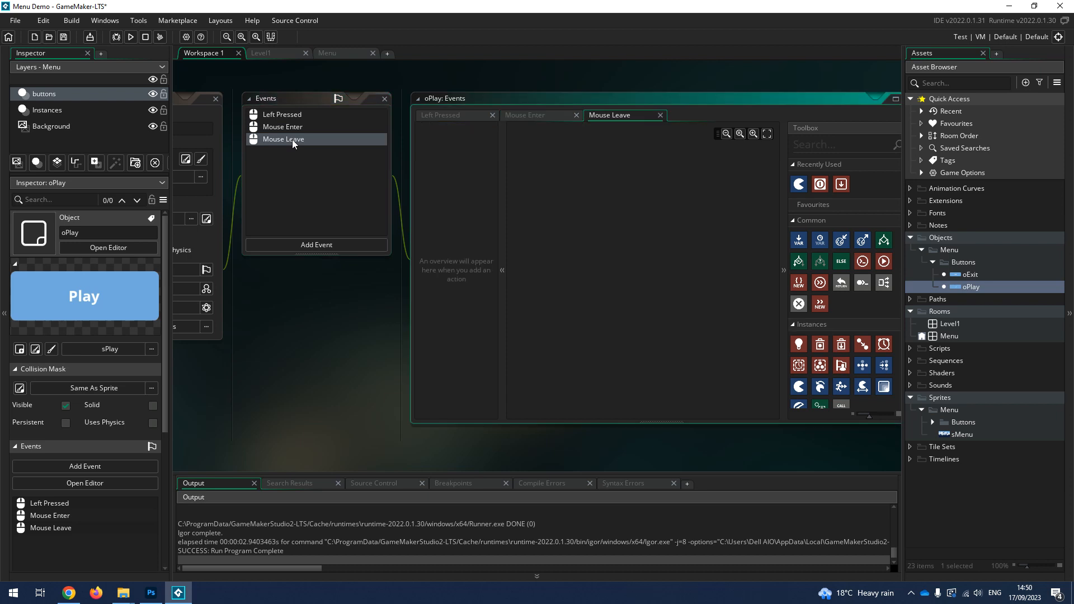
left_click_drag(798, 184, 703, 247)
left_click(700, 245)
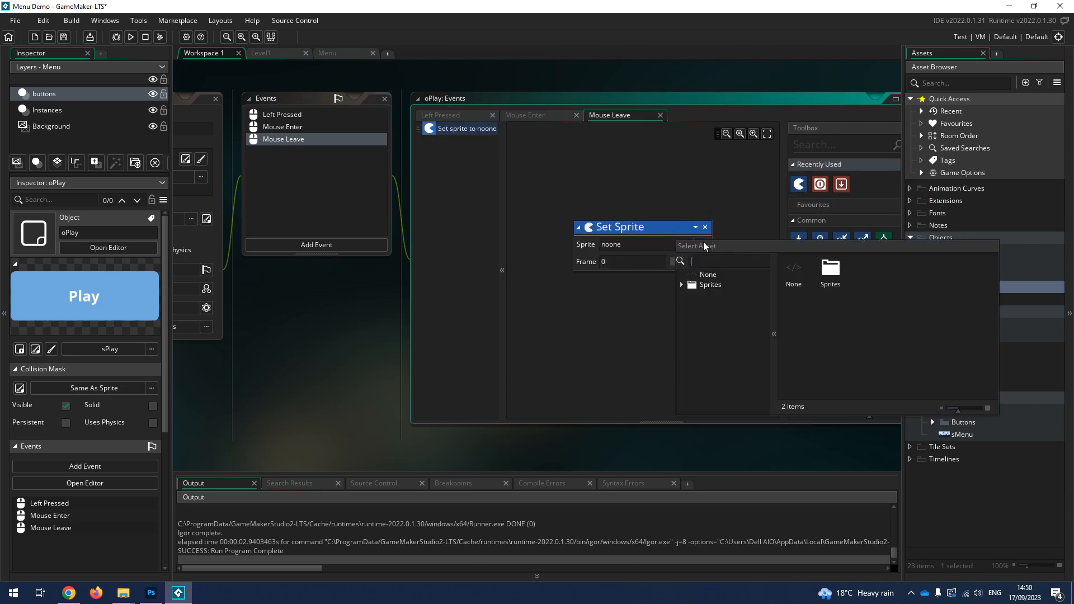
double_click(820, 267)
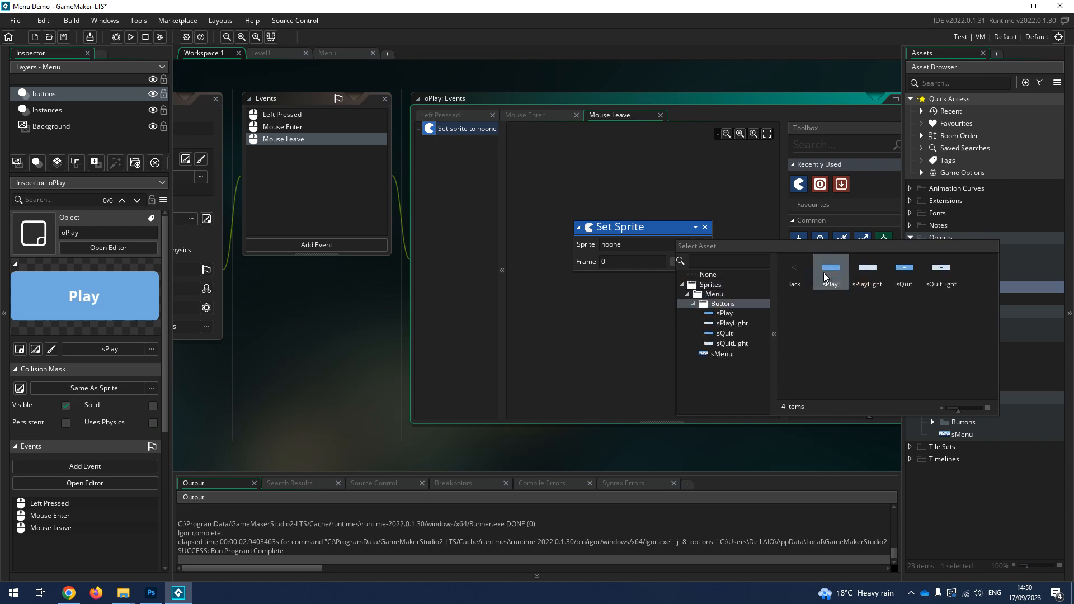
double_click(867, 268)
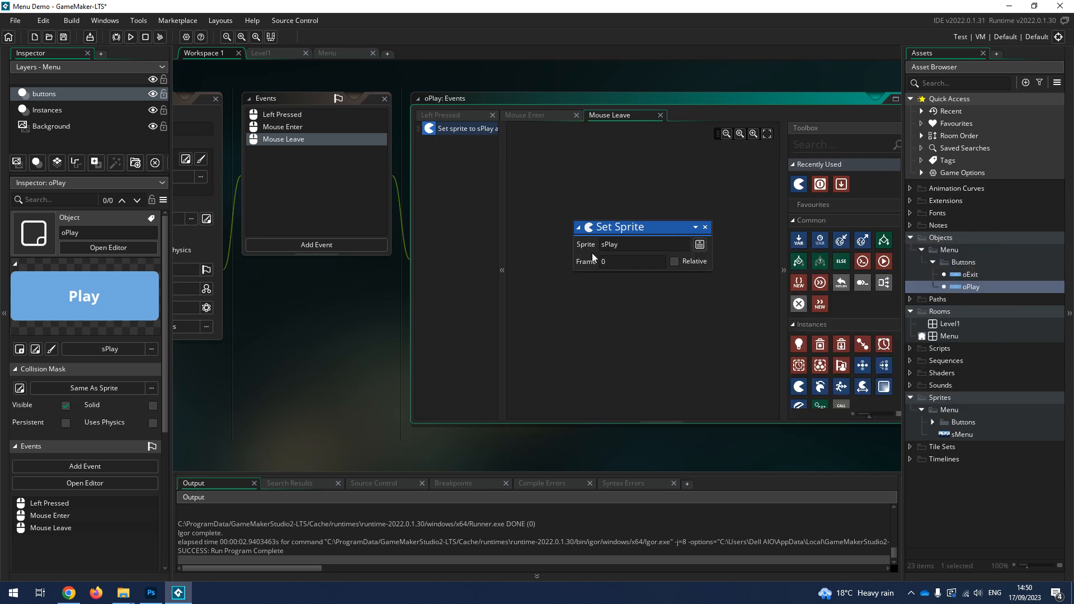
Step: Run the game to check the Play button's hover effect, and close the game window
left_click(130, 36)
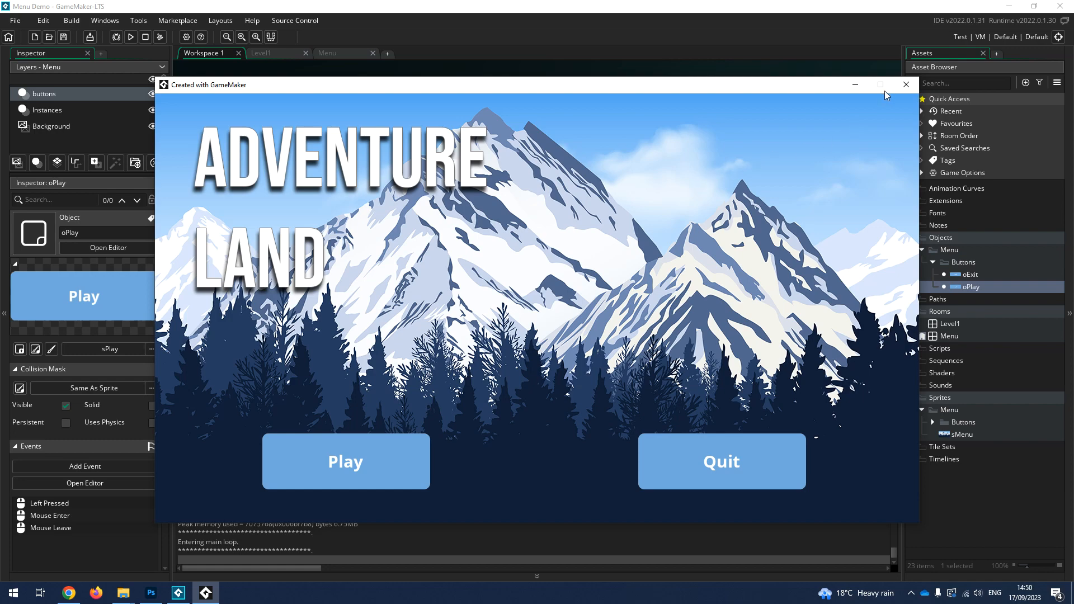
left_click(906, 85)
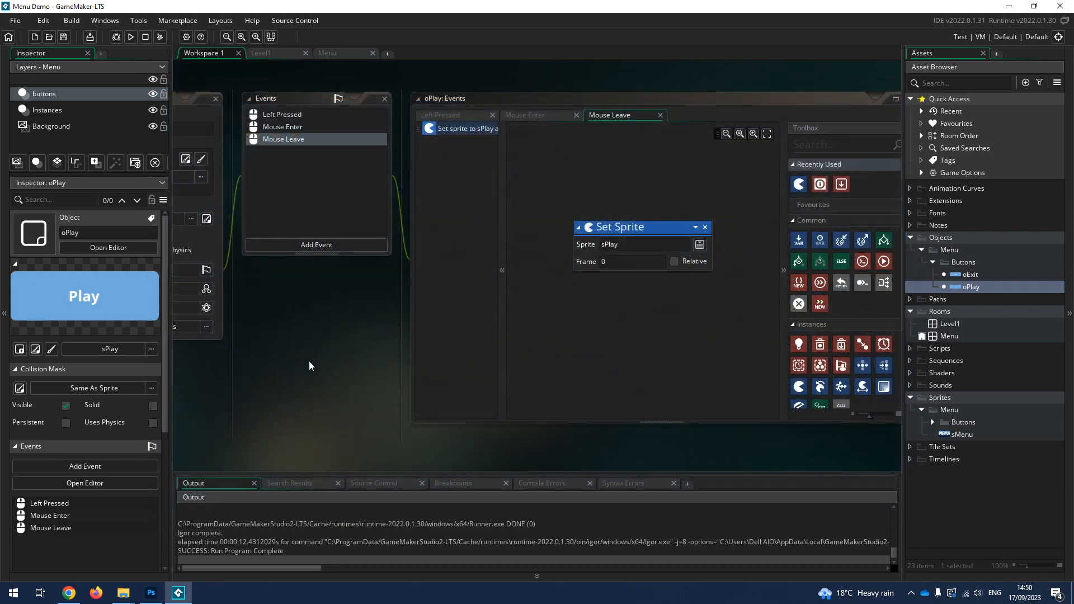
Step: Open the oExit object and add Mouse Enter and Mouse Leave events to it
scroll(324, 391, "down", 3)
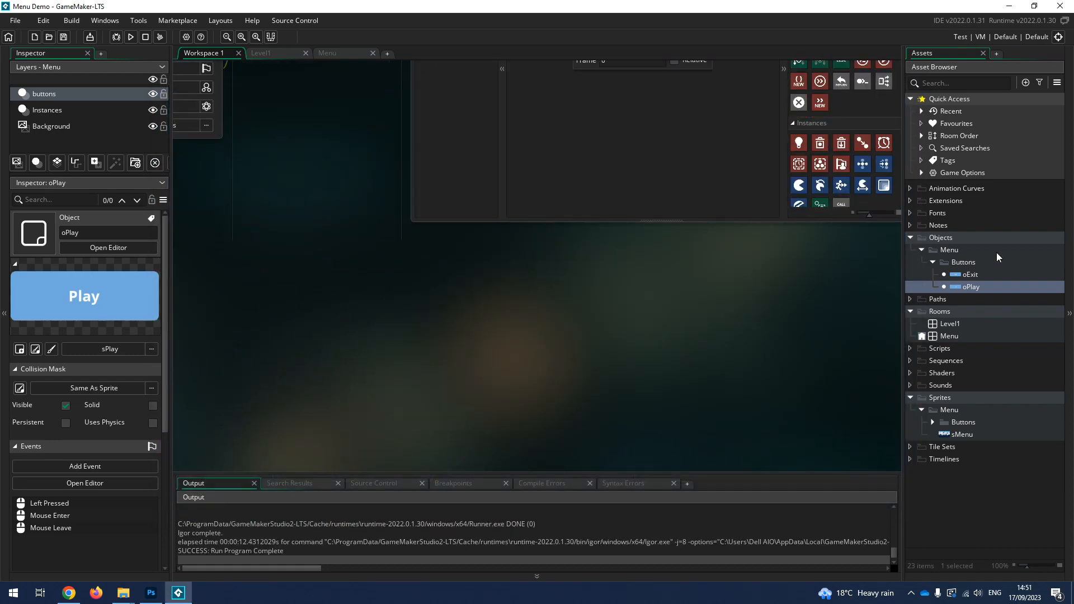
double_click(970, 274)
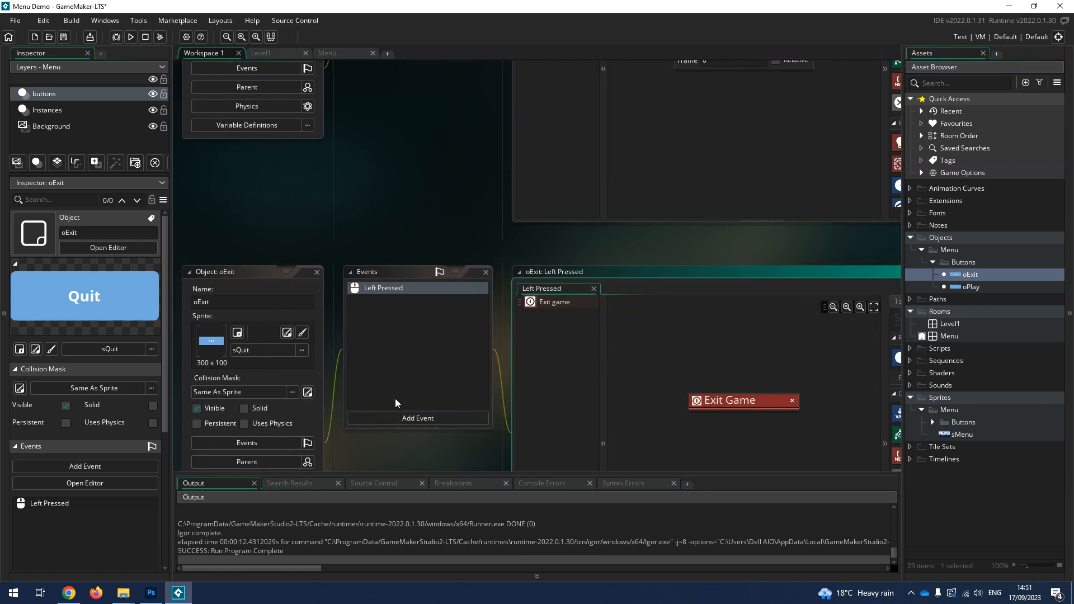
left_click(401, 419)
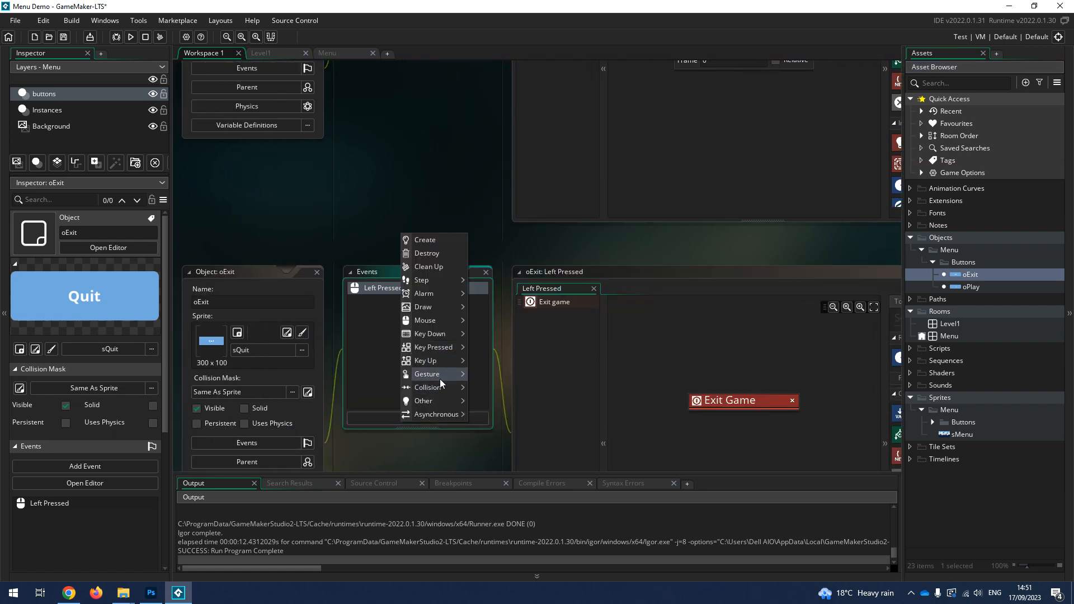
mouse_move(433, 377)
mouse_move(456, 322)
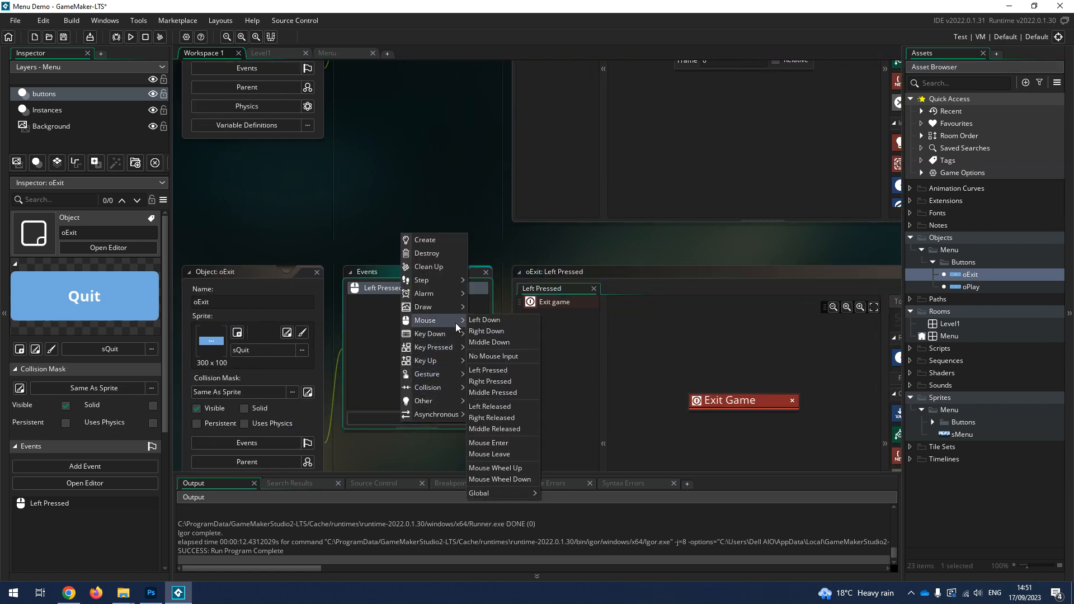
left_click(502, 445)
left_click(418, 419)
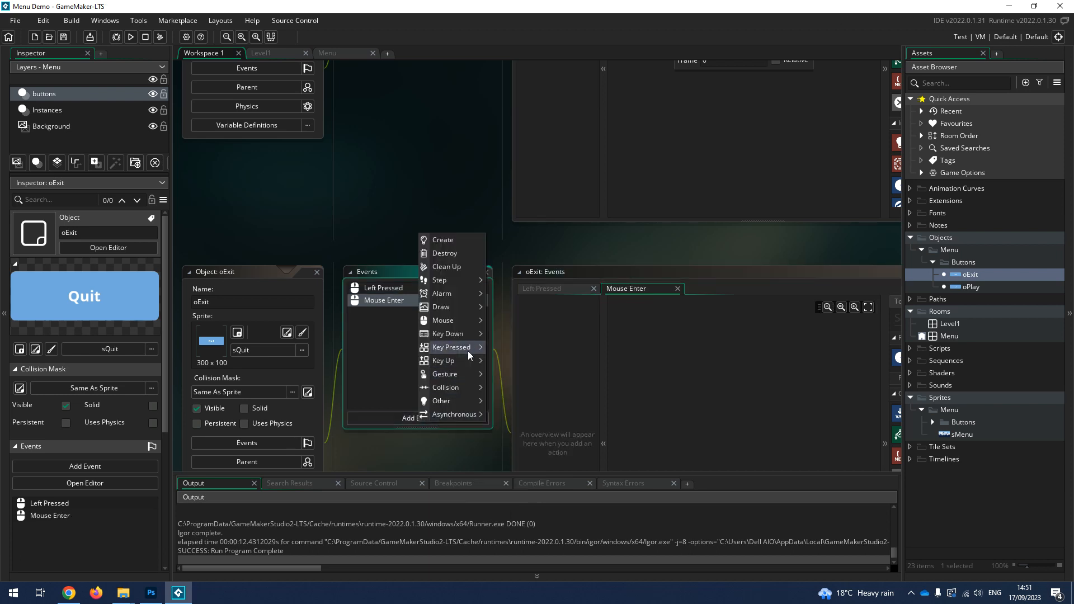
mouse_move(471, 321)
left_click(523, 453)
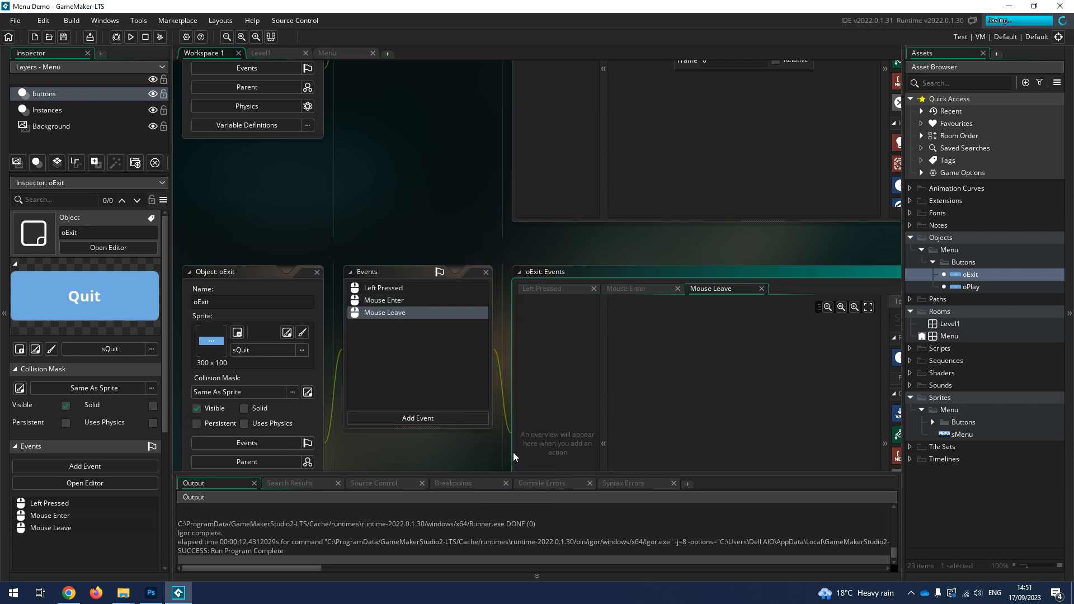
Step: Add a Set Sprite action to oExit's Mouse Enter event with sQuitLight as its sprite
left_click(433, 300)
middle_click_drag(468, 229, 372, 187)
left_click_drag(806, 316, 627, 361)
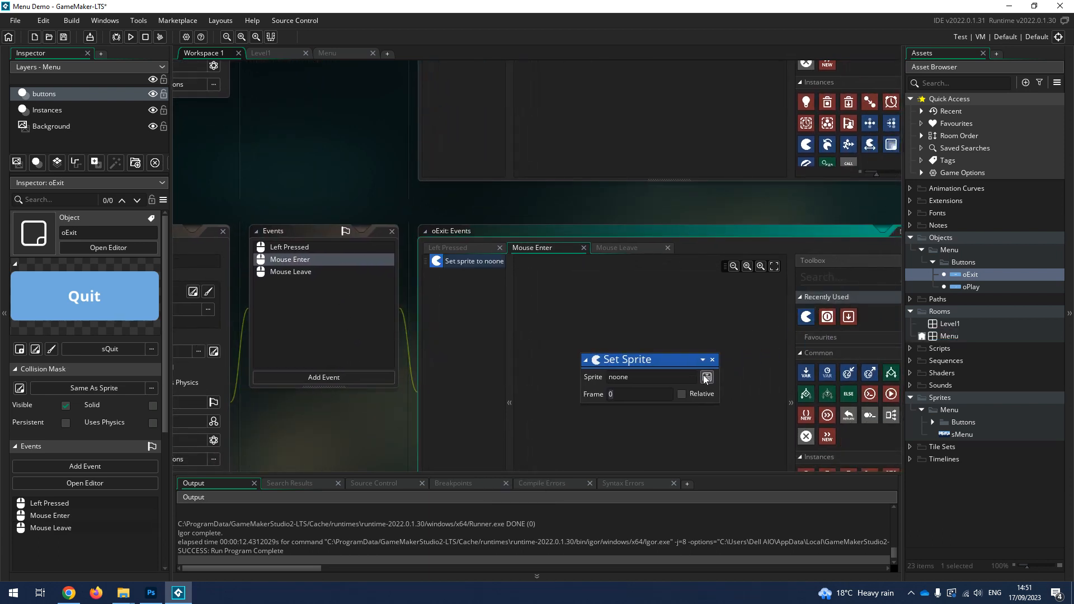
left_click(706, 377)
double_click(832, 415)
double_click(828, 404)
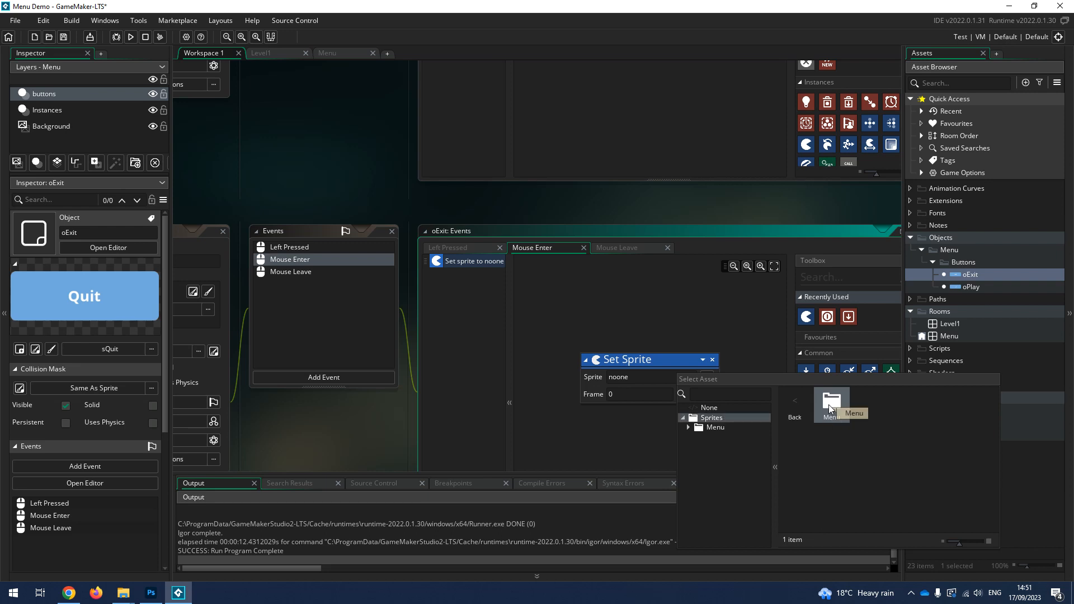
double_click(827, 405)
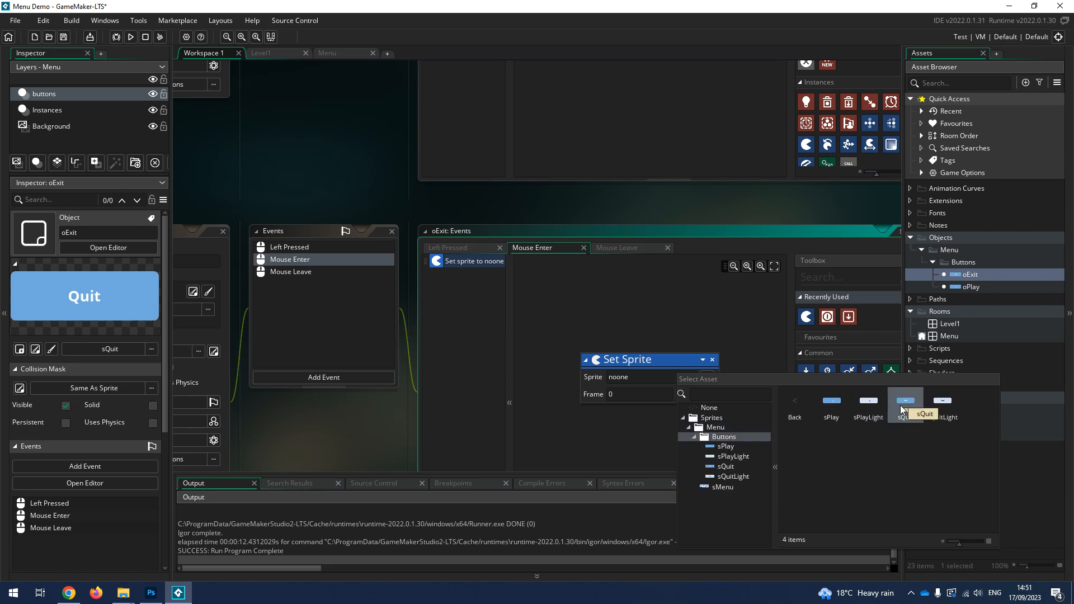
left_click(941, 402)
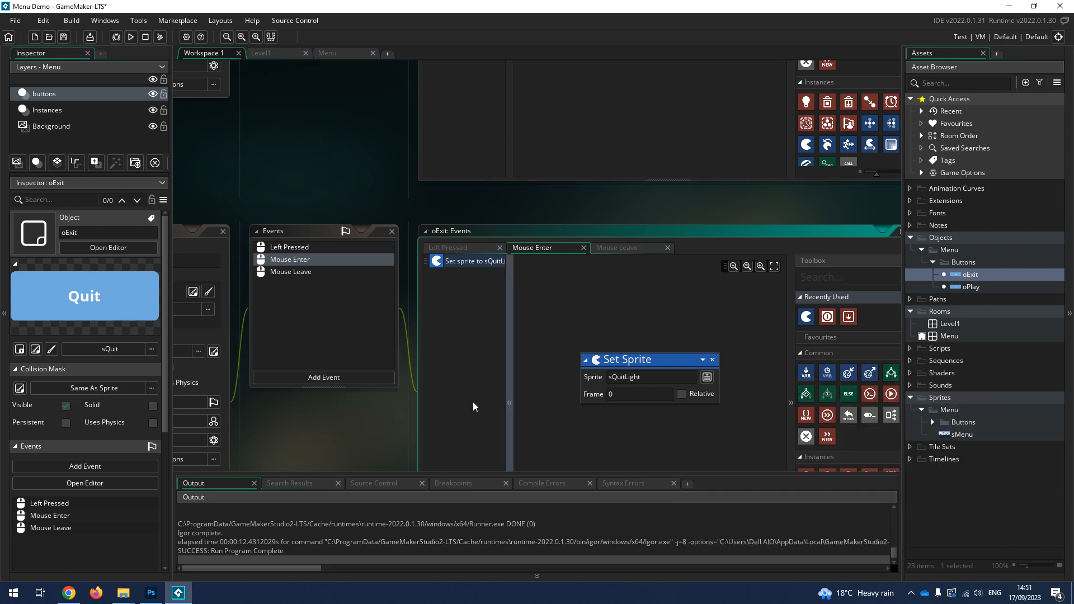
Step: Add a Set Sprite action to oExit's Mouse Leave event with sQuit as its sprite
left_click(298, 275)
left_click_drag(801, 320, 719, 380)
left_click(707, 376)
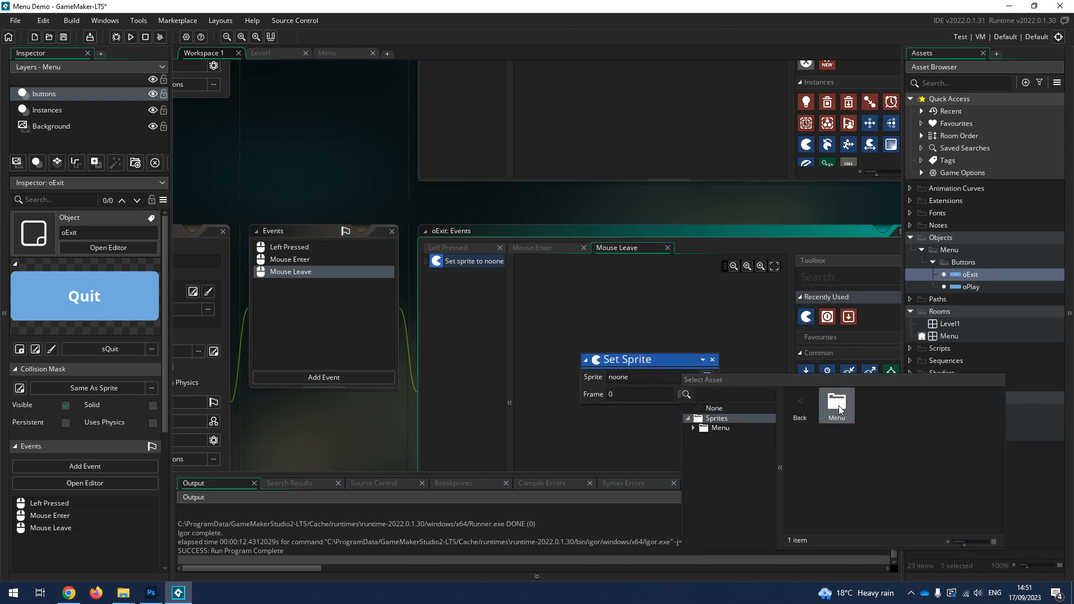
double_click(831, 406)
double_click(837, 403)
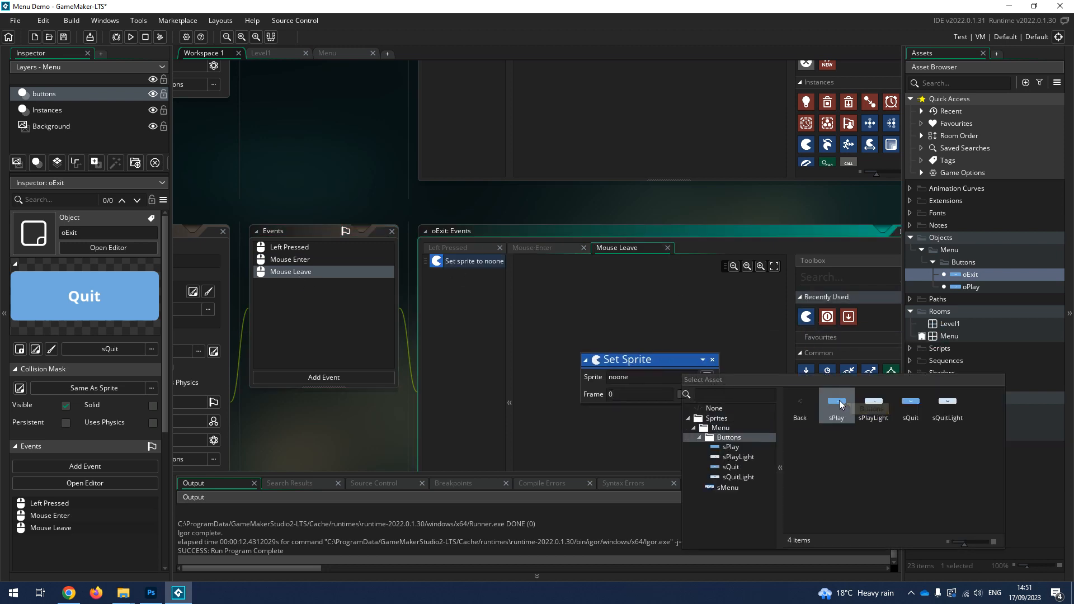
double_click(914, 400)
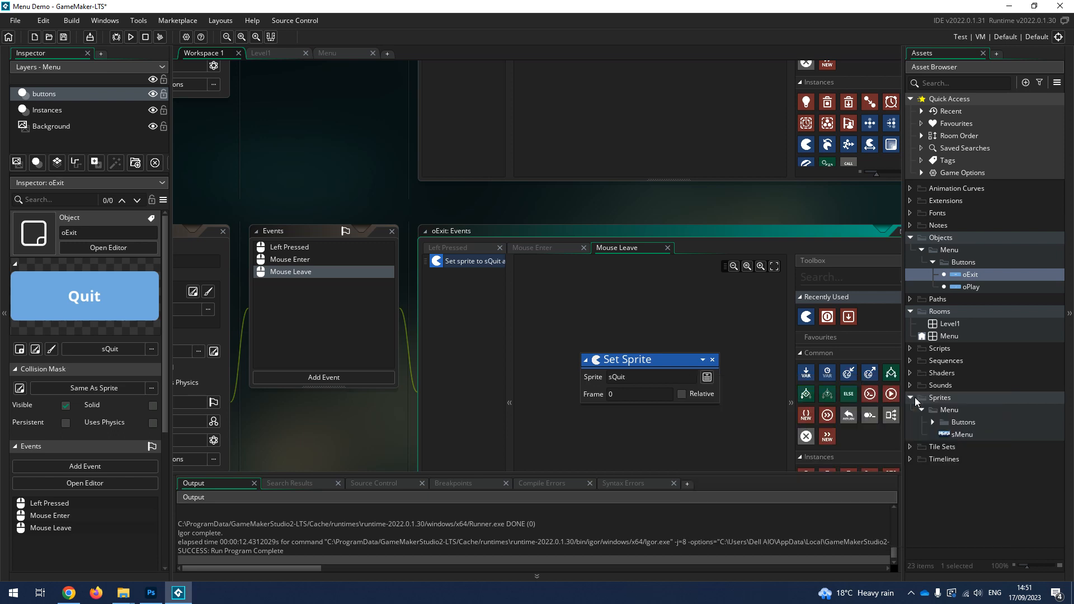
Step: Run the game to check the Quit button's hover effect, and exit through the Quit button
left_click(134, 39)
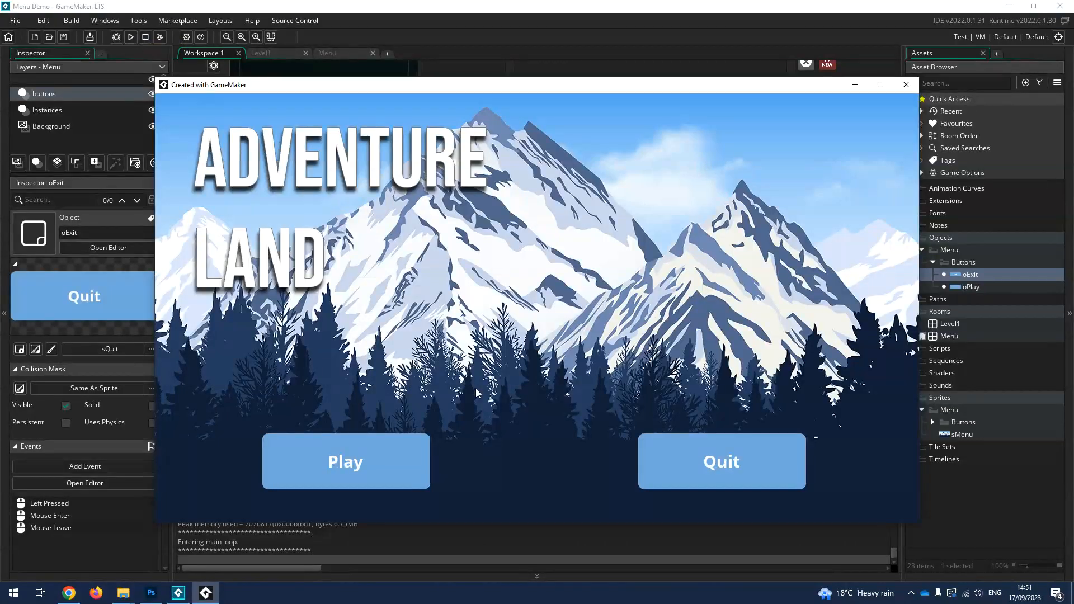
left_click(758, 461)
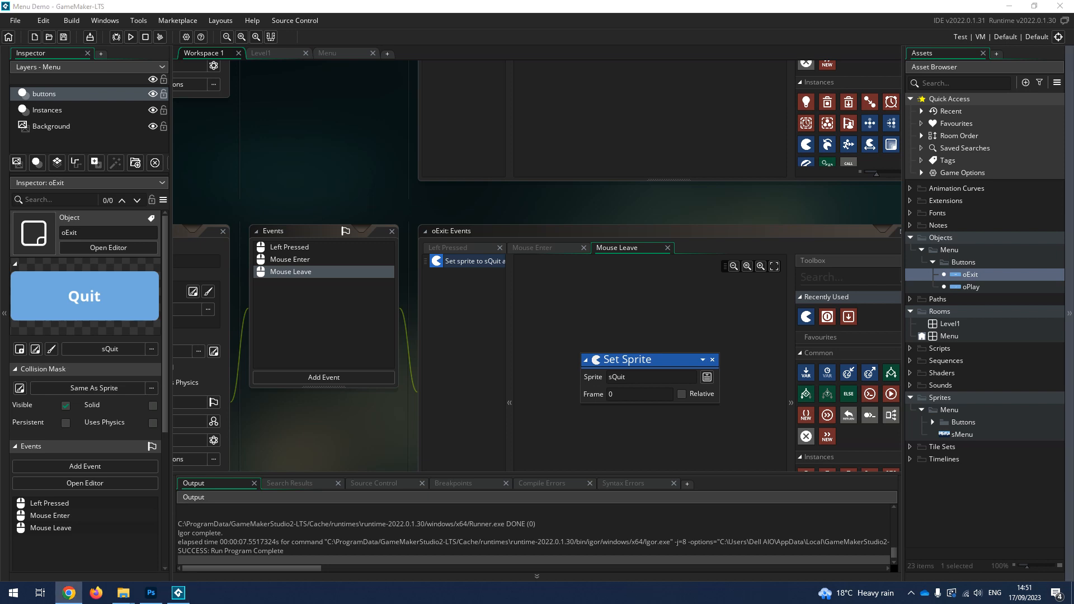
Step: Bring up the browser window with Pixabay's click sound effects, view the page, and move the window away again
left_click_drag(1073, 139, 675, 46)
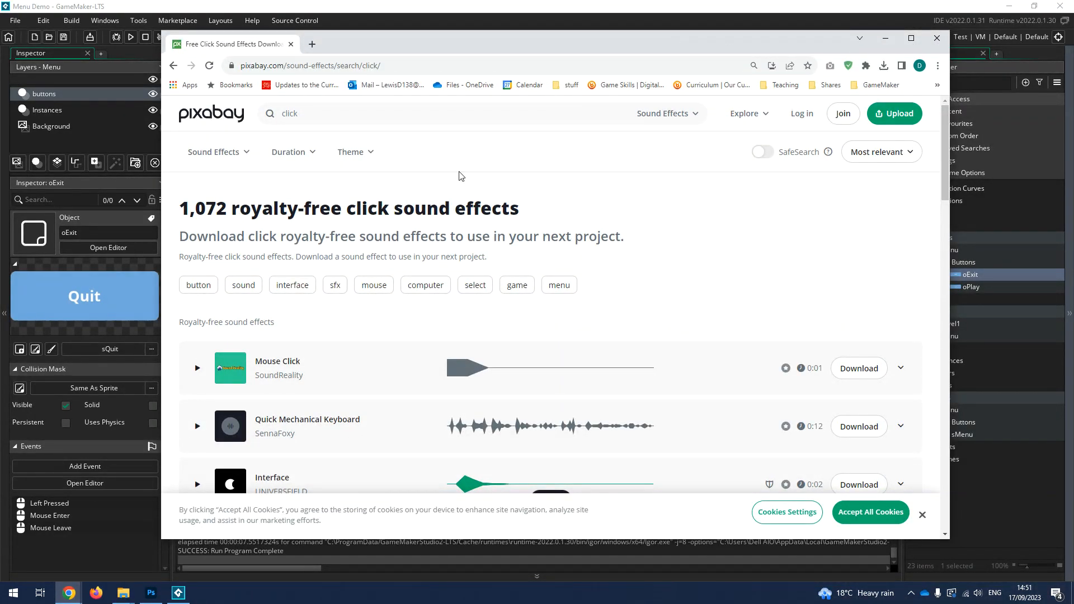
left_click_drag(662, 44, 1073, 22)
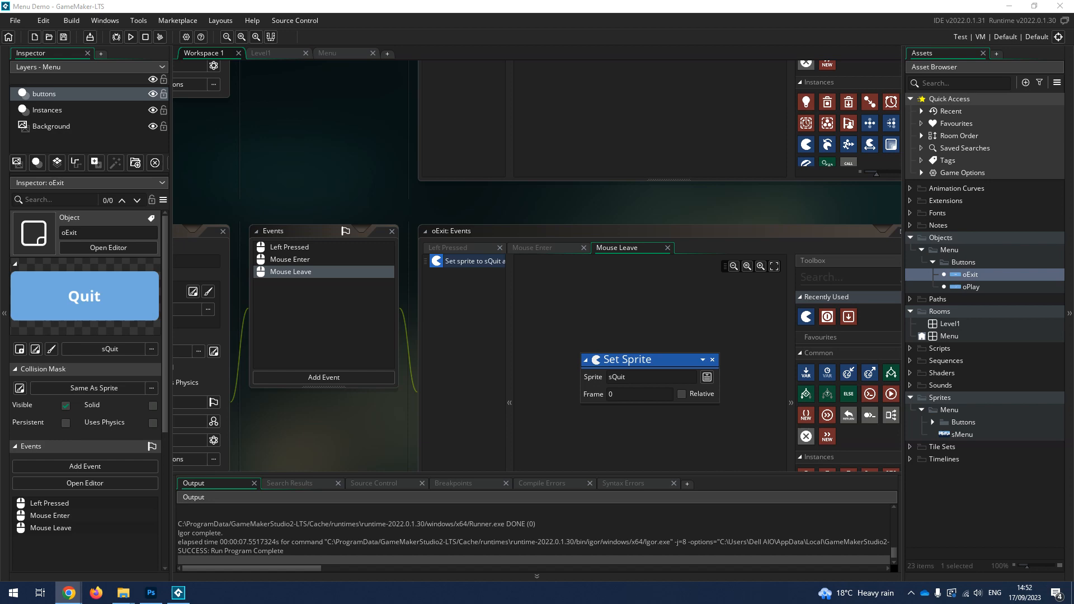
Step: Bring up the Game Menu folder in File Explorer and rename the interface-124464 audio file as sndClick
left_click_drag(1073, 23, 517, 75)
left_click(449, 236)
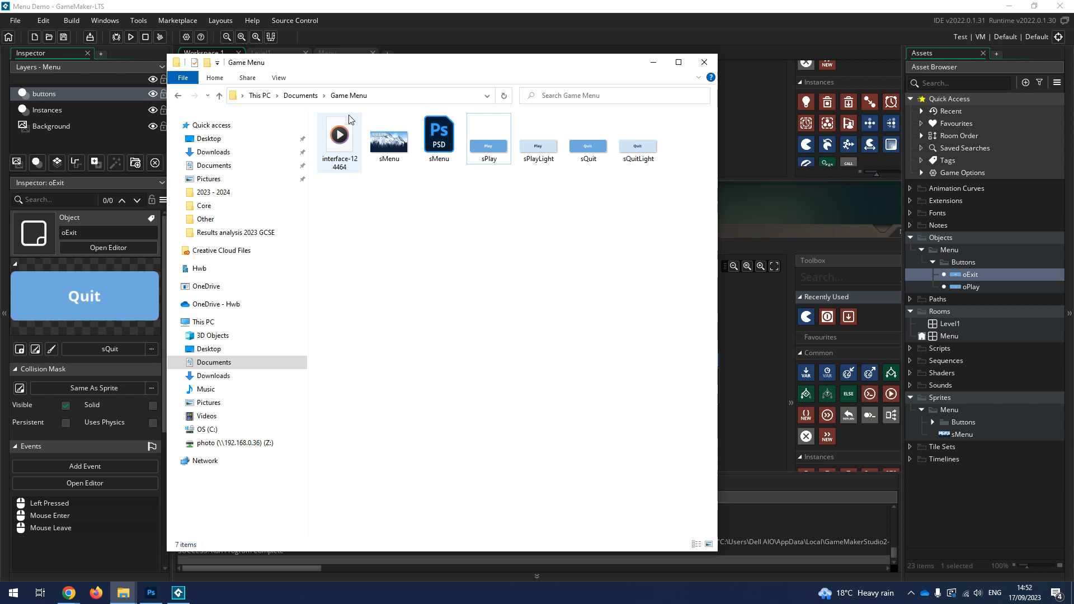
left_click(349, 168)
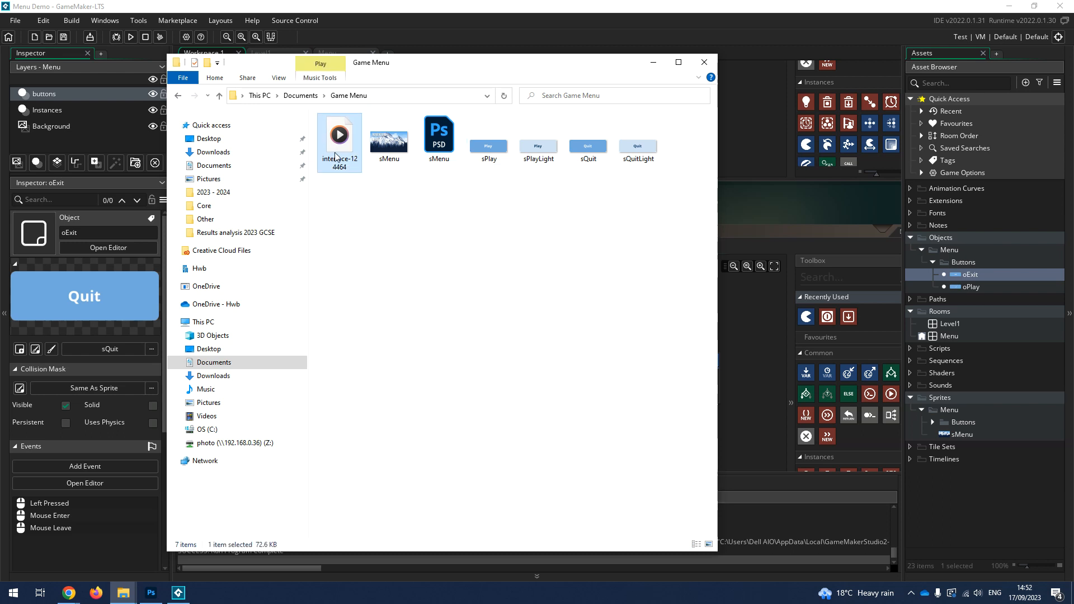
left_click(338, 167)
type("sndClick")
key("Return")
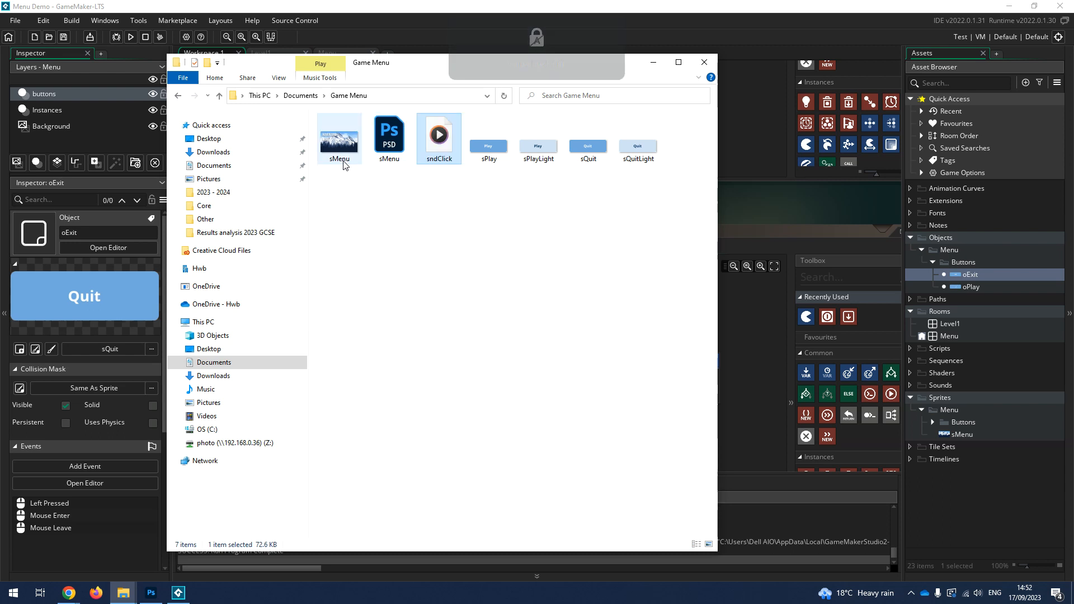
Step: Import the sndClick file into the GameMaker project as a sound asset, preview it, and close its editor
left_click_drag(439, 149, 943, 384)
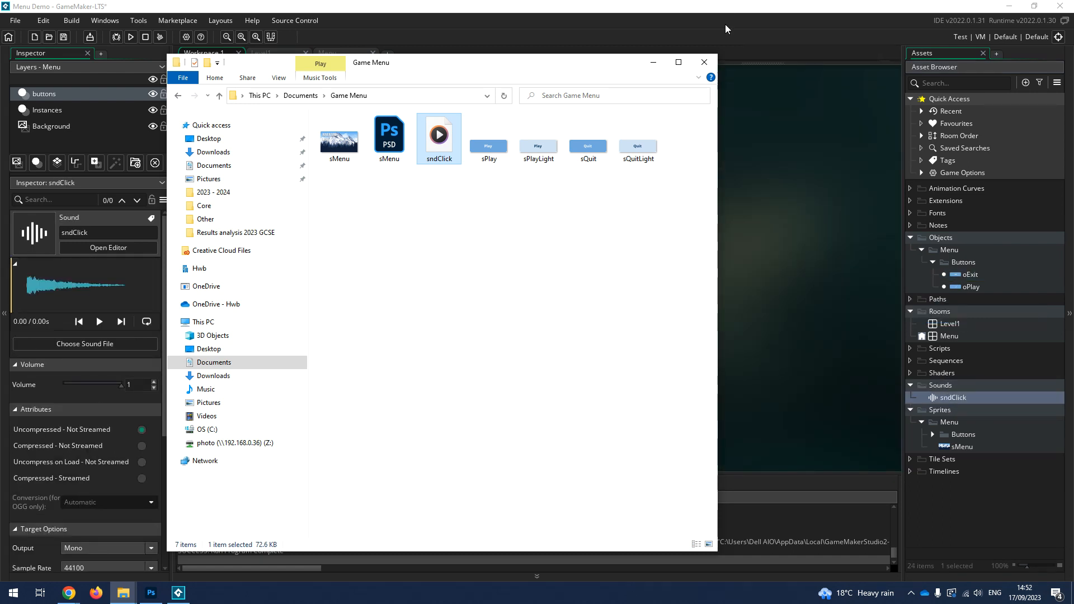
left_click(726, 20)
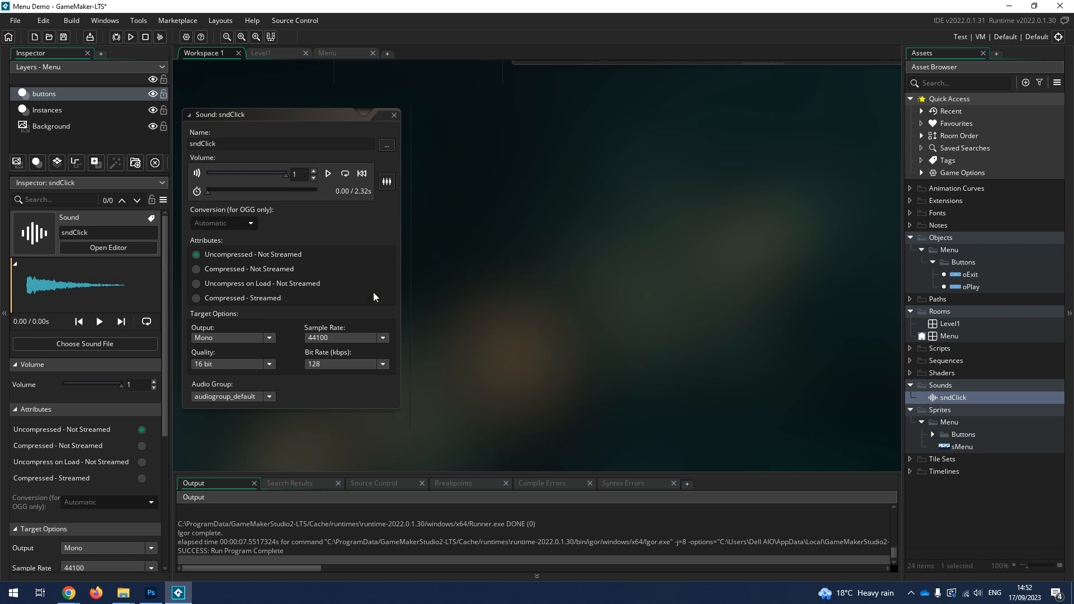
left_click(329, 173)
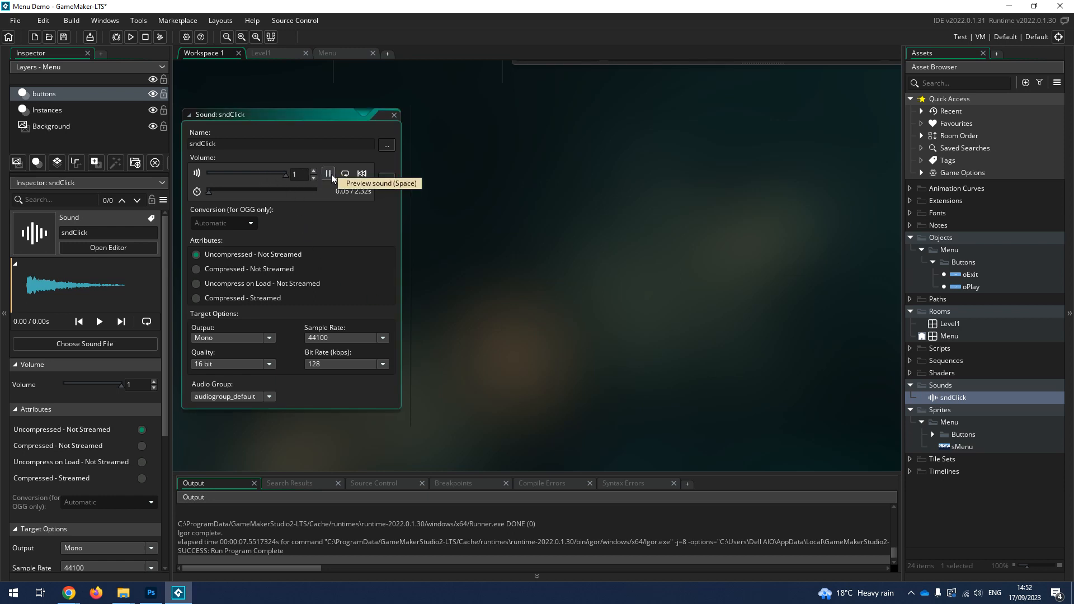
left_click(397, 115)
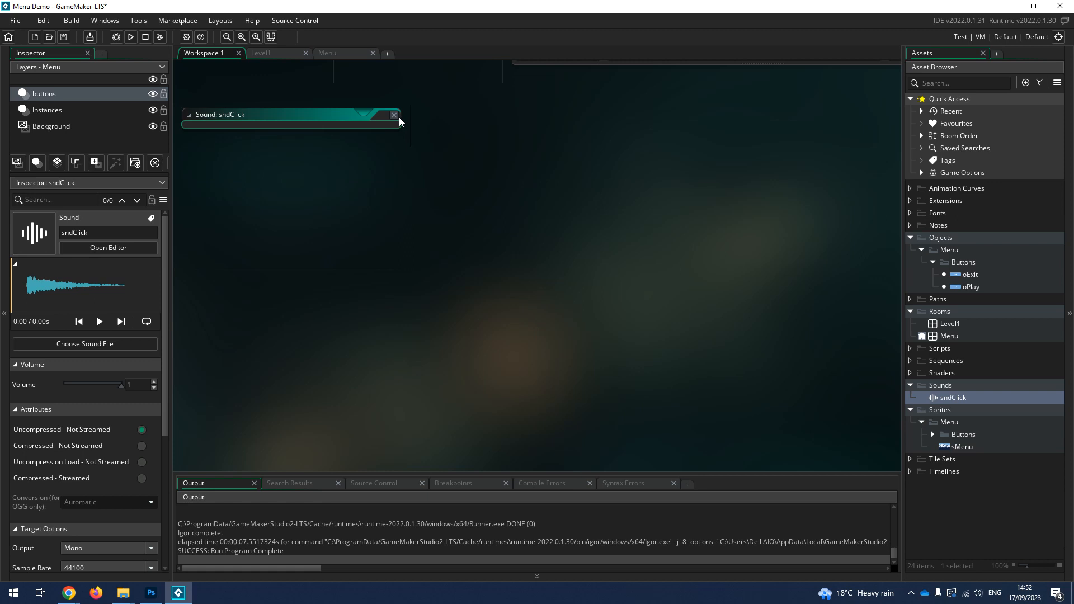
Step: Add a Play Audio action after Set Sprite in oExit's Mouse Enter event, with sndClick as its sound
double_click(968, 277)
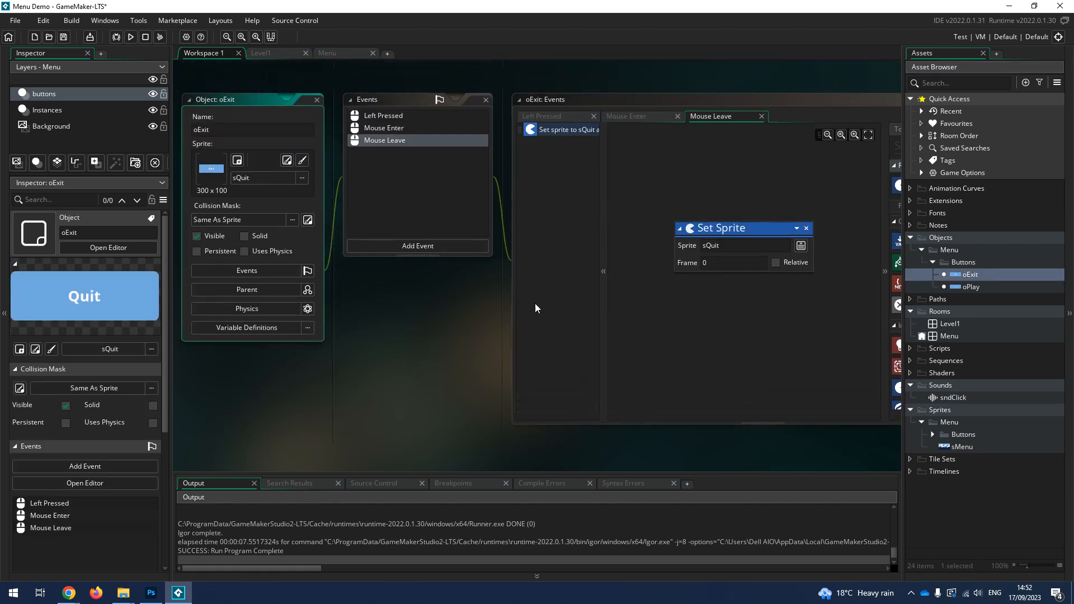
left_click(386, 128)
middle_click_drag(437, 382, 324, 386)
left_click(818, 150)
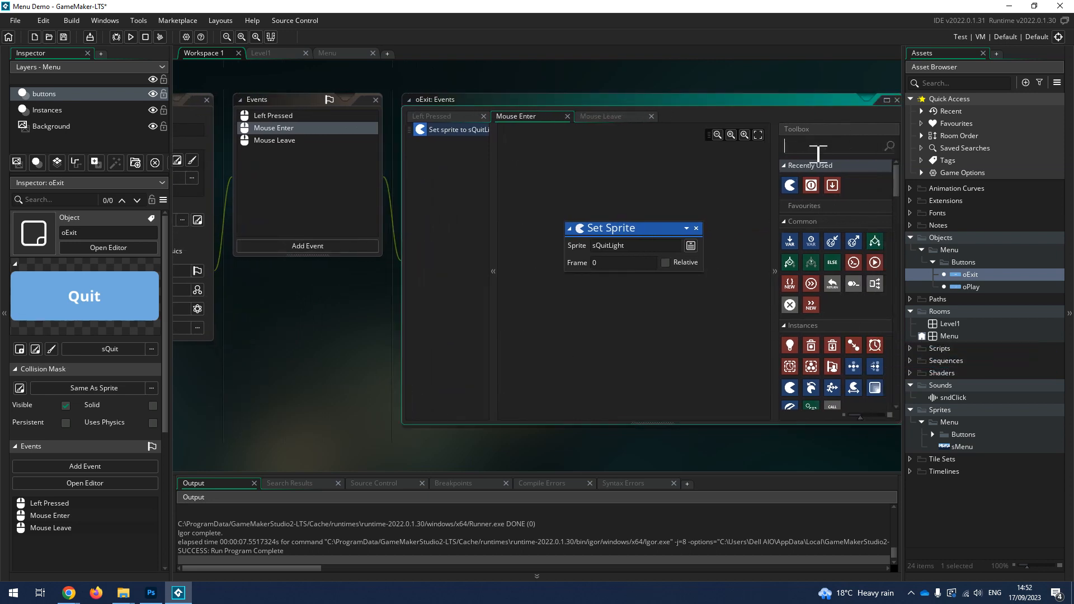
type("sou")
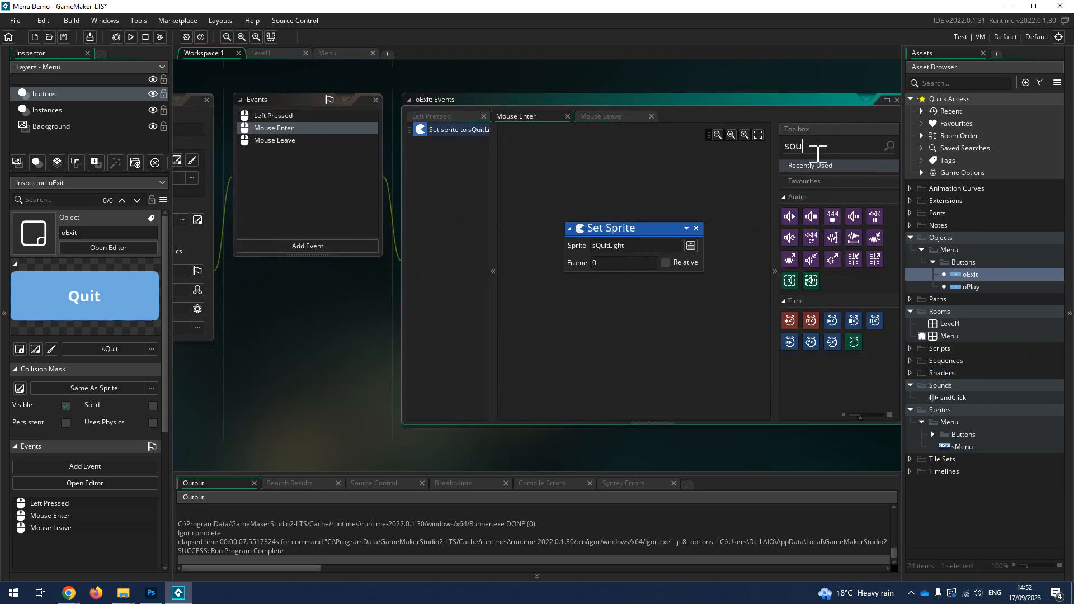
left_click_drag(790, 219, 626, 294)
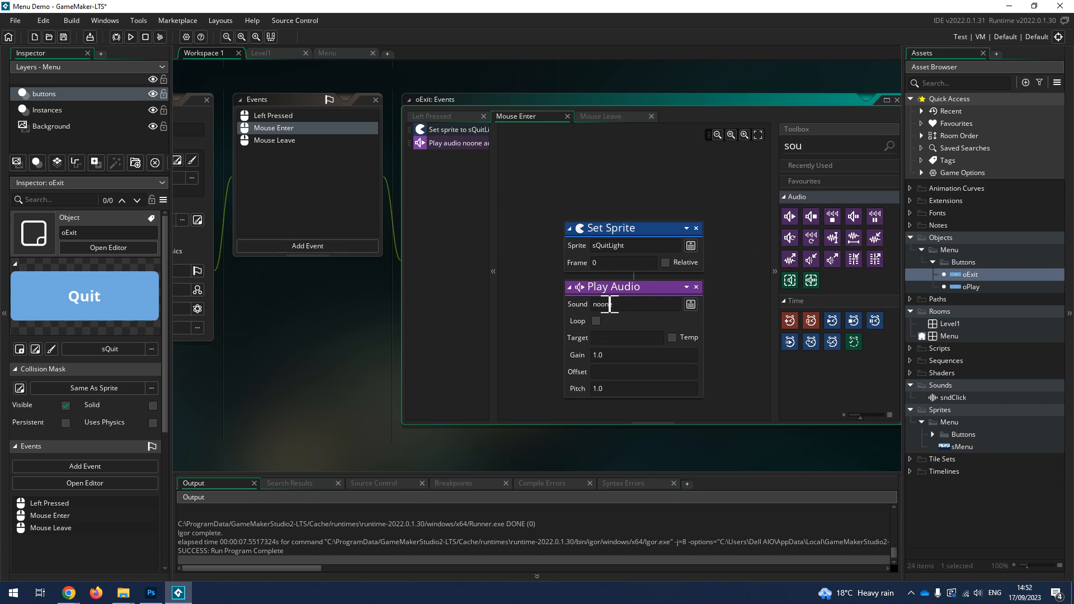
left_click(690, 304)
double_click(817, 334)
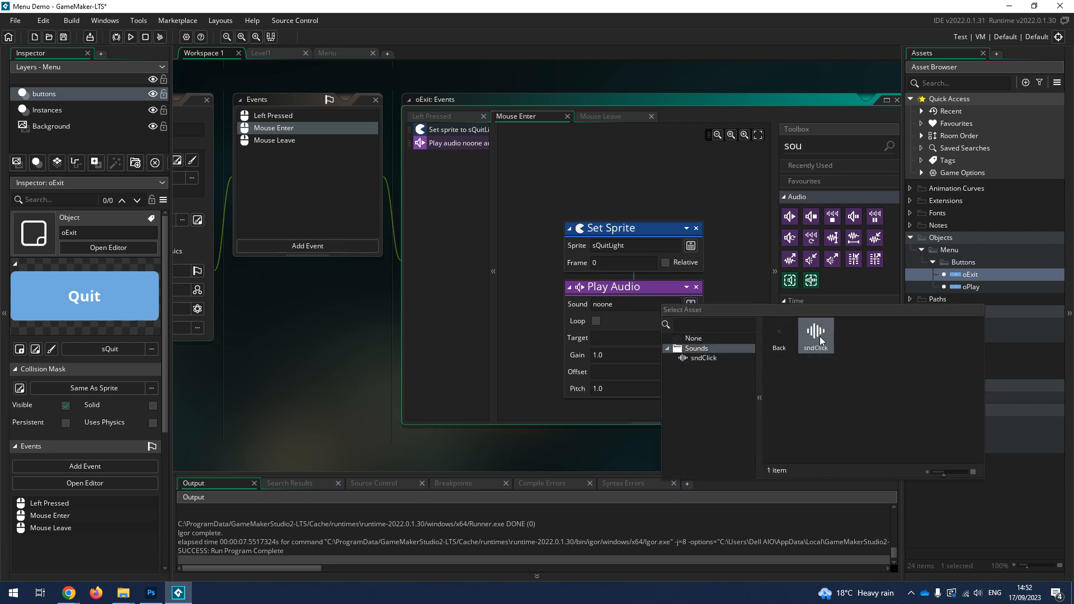
double_click(815, 335)
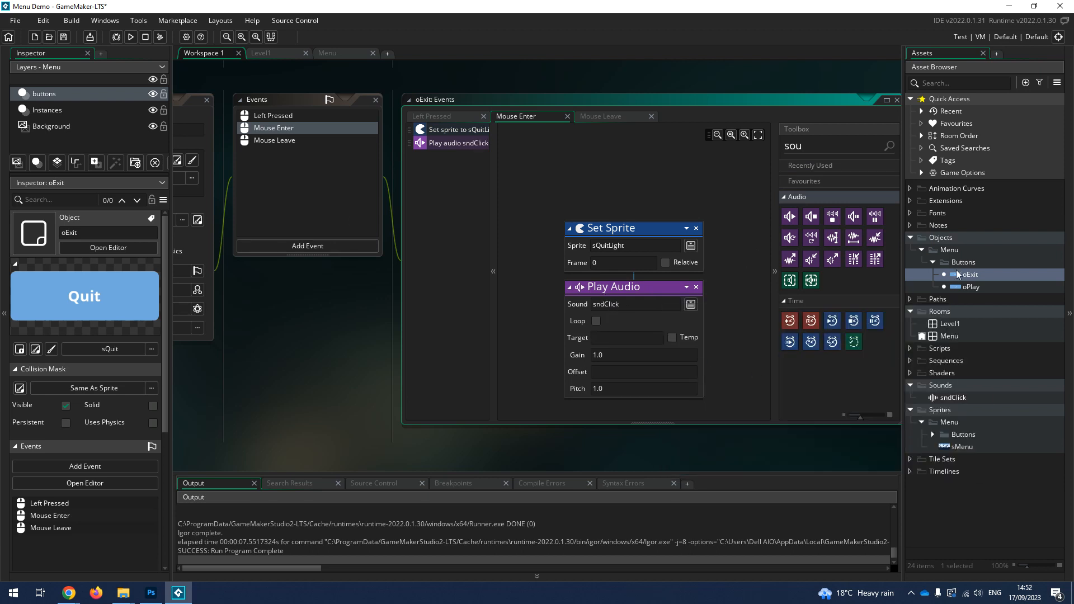
Step: Add a Play Audio action before Set Sprite in oPlay's Mouse Enter event, with sndClick as its sound
double_click(967, 286)
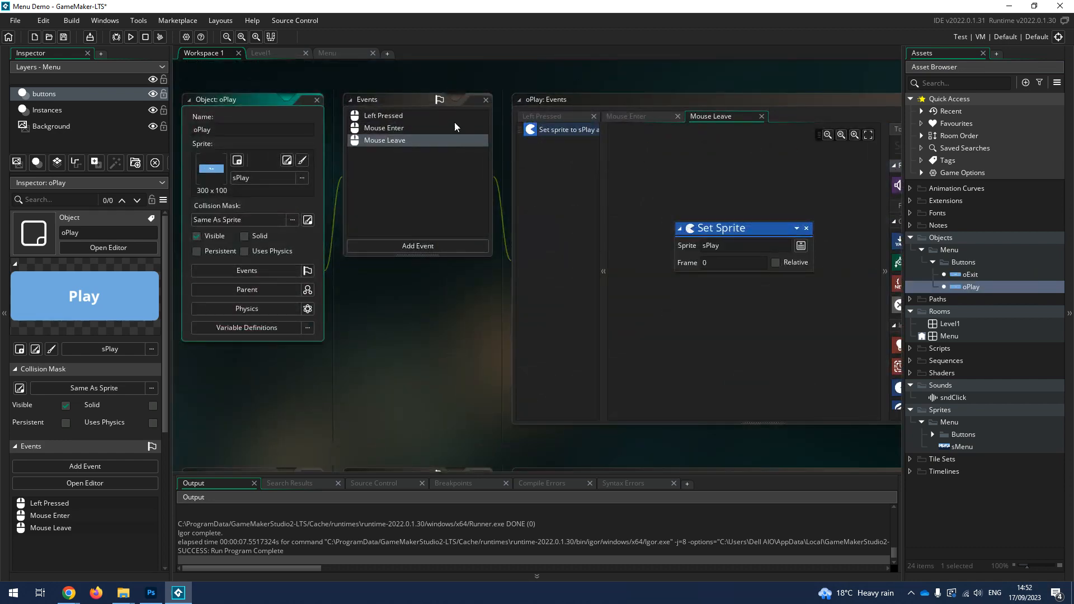
left_click(397, 128)
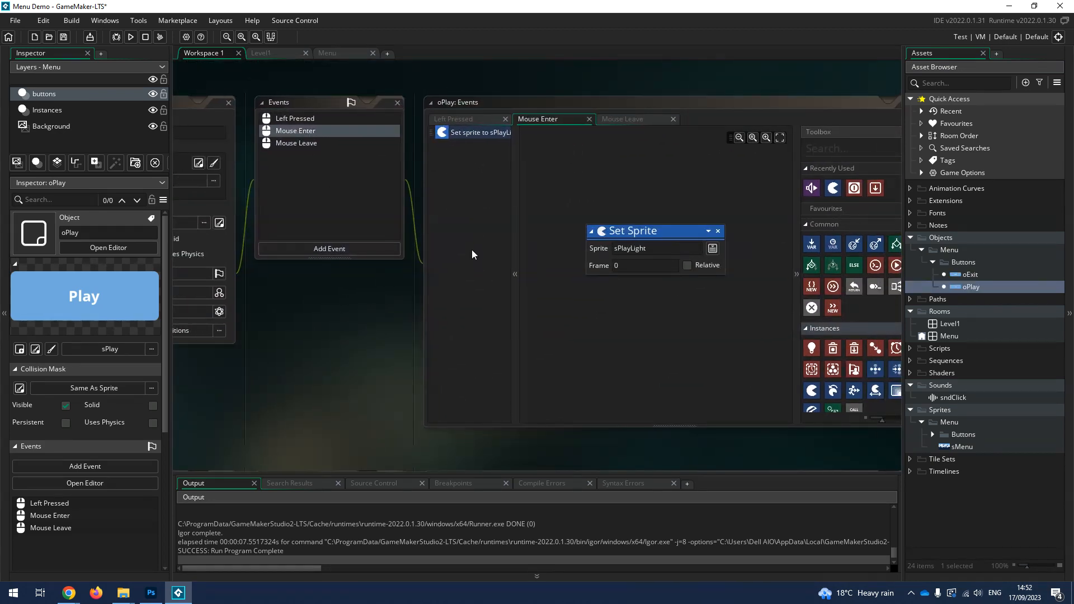
left_click_drag(811, 188, 681, 252)
left_click(712, 248)
double_click(838, 277)
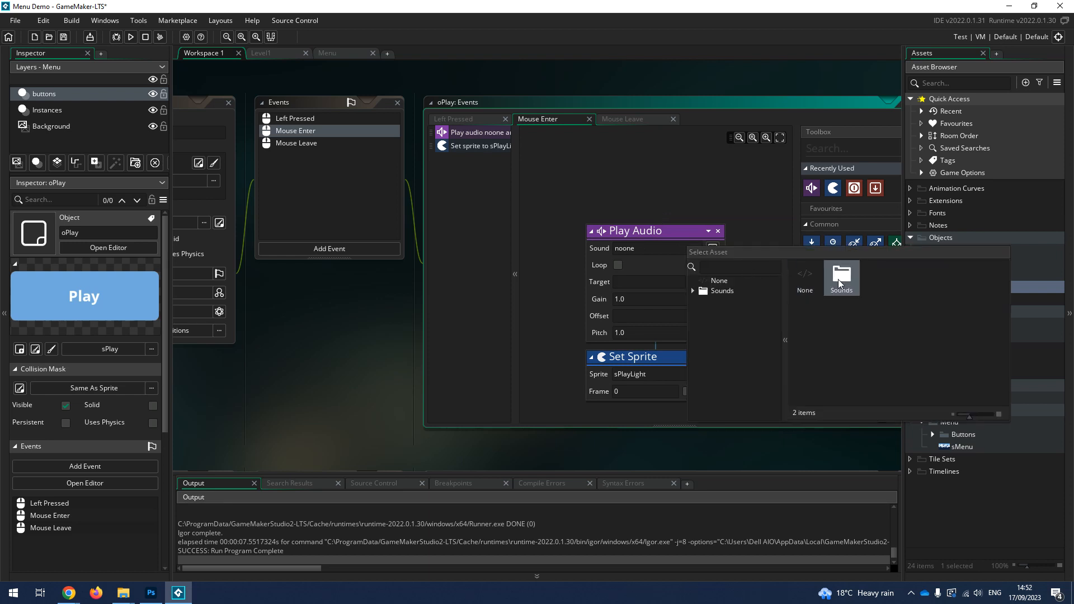
double_click(839, 275)
Step: Run the game to test the buttons' hover sprites and sound, and close the game window
left_click(130, 36)
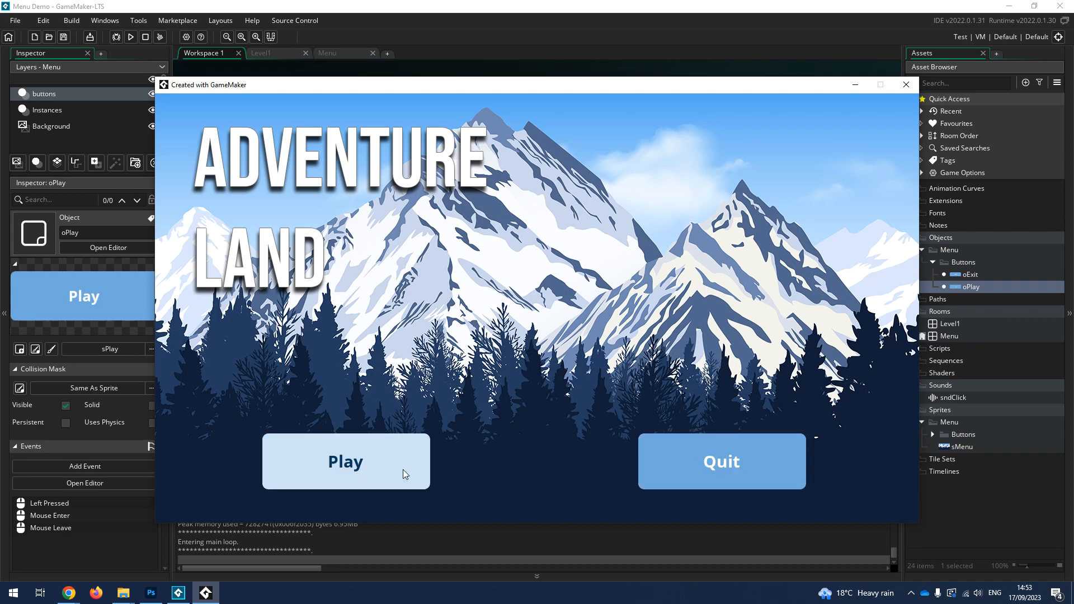
left_click(906, 84)
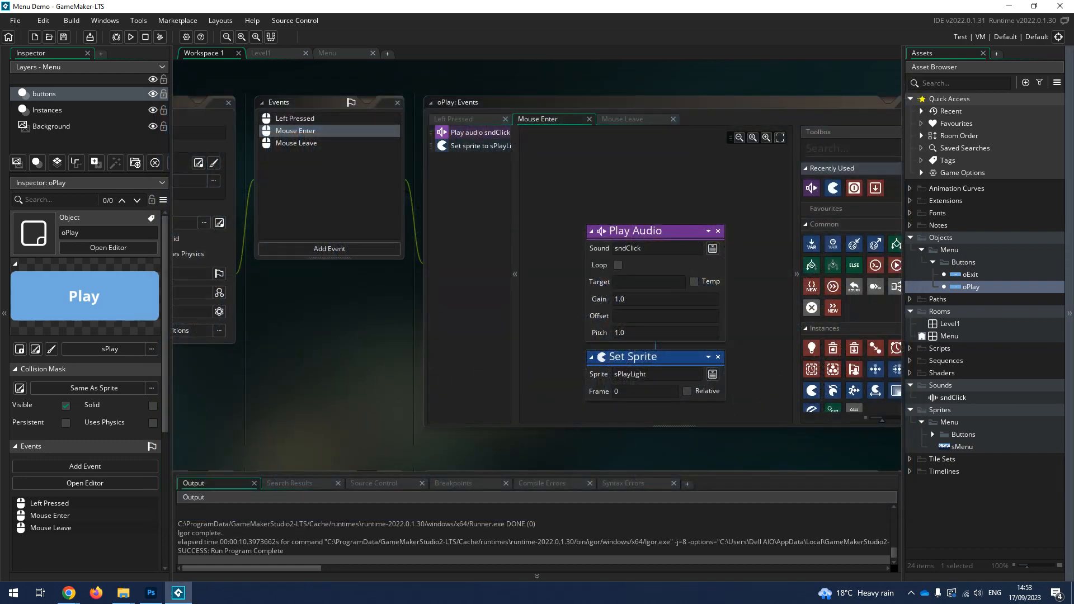
Step: Copy the Play Audio action from oPlay's Mouse Enter event into its Left Pressed event, after the Go To Room action
key("alt+Tab")
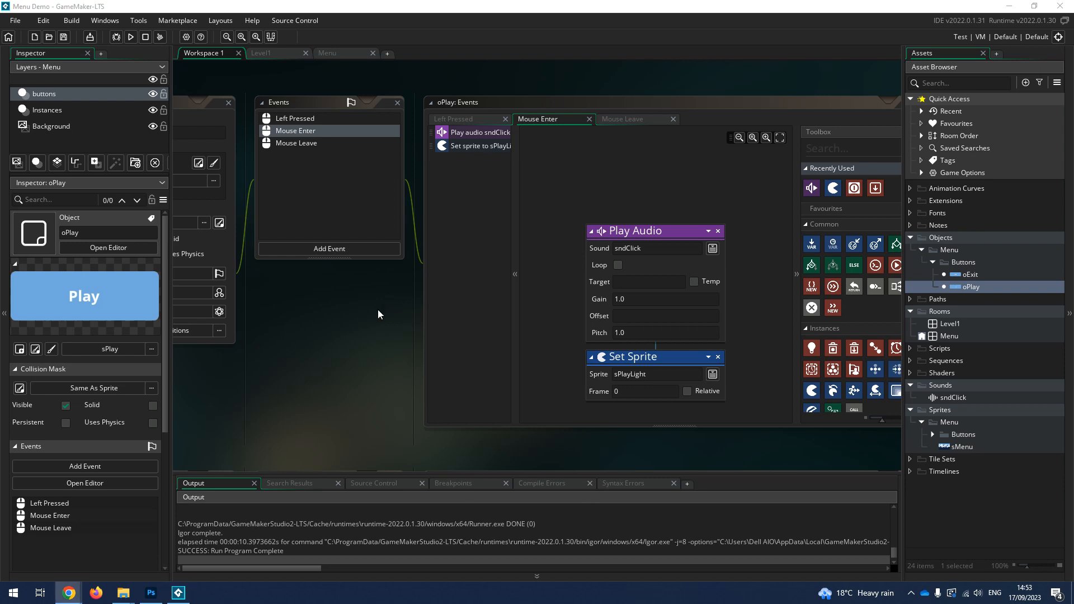
left_click(680, 230)
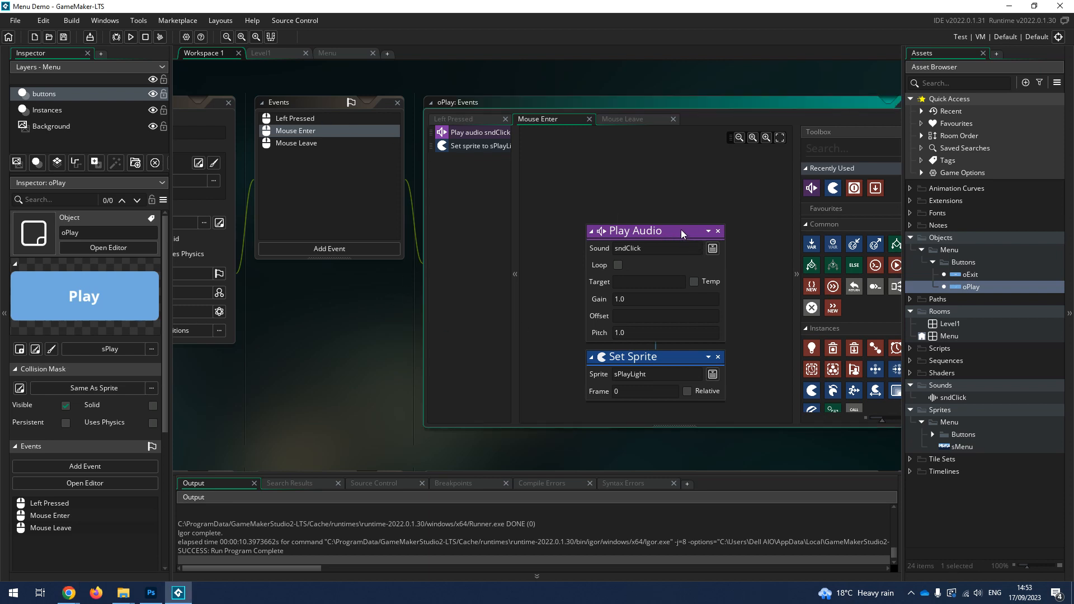
right_click(671, 231)
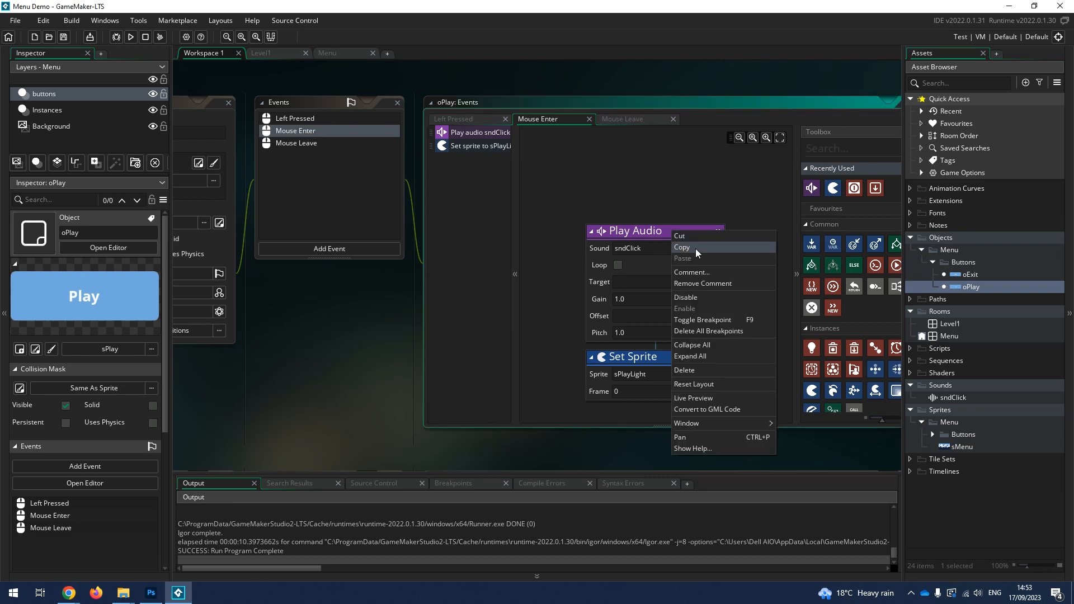
left_click(289, 118)
right_click(574, 173)
left_click(607, 202)
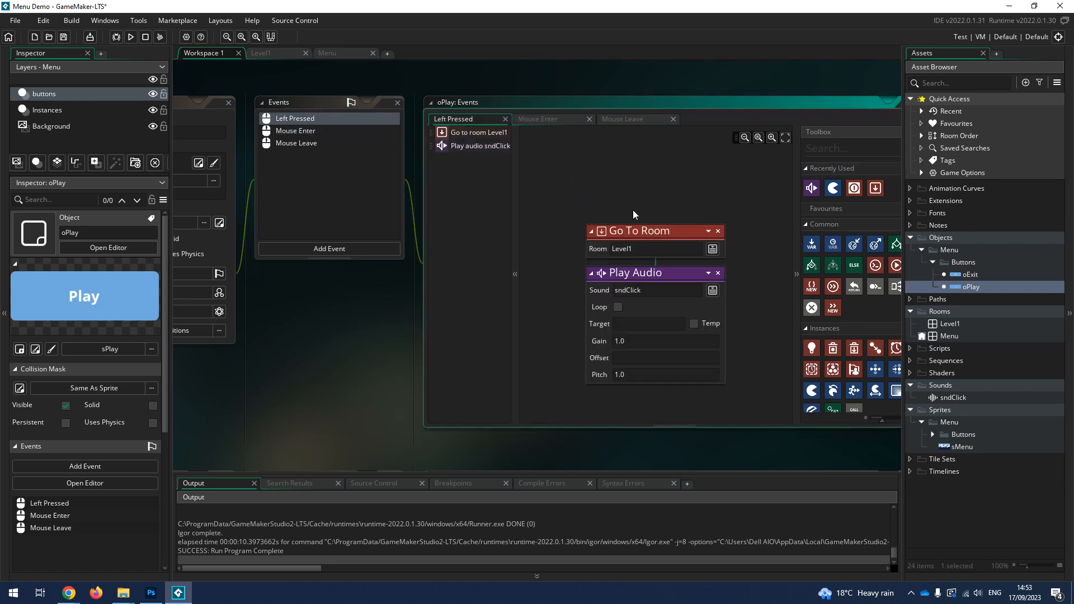
Step: Run the game, test the Play button's click sound and its room change, and close the game window
middle_click_drag(378, 298, 456, 303)
left_click(130, 37)
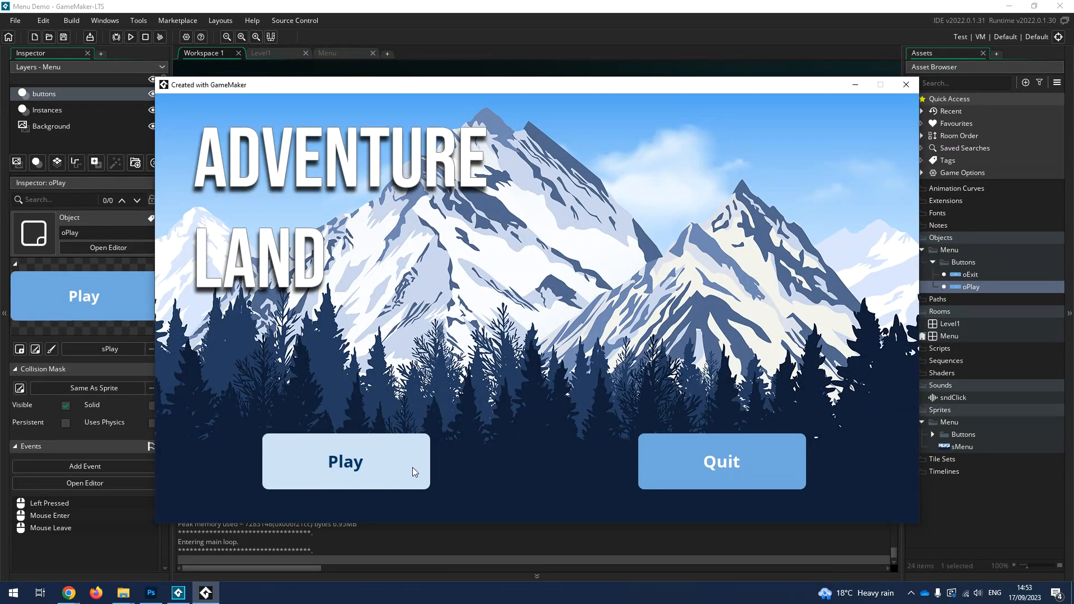
left_click(413, 468)
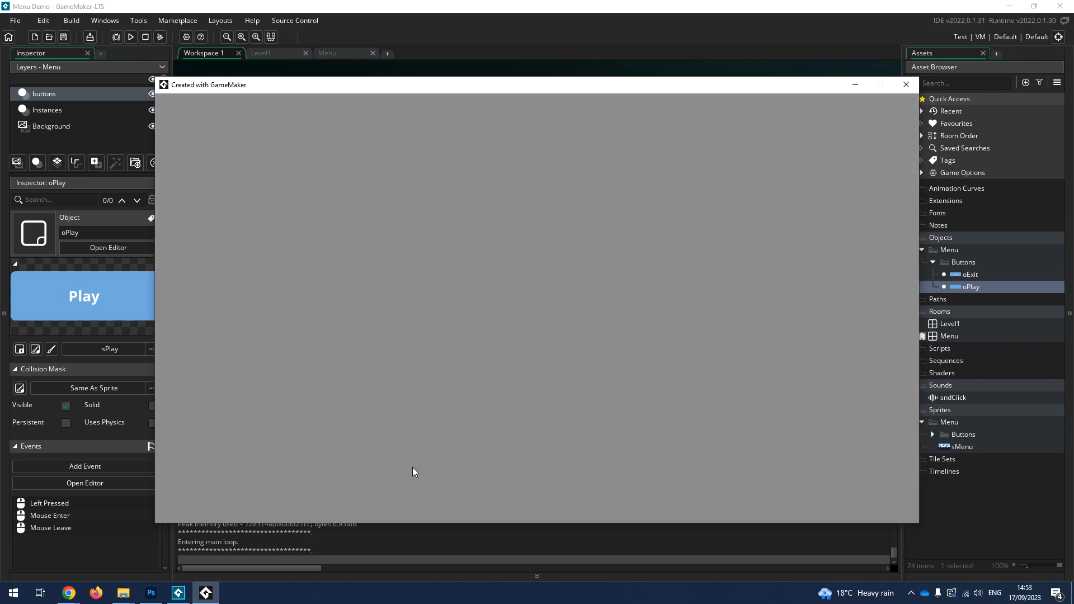
left_click(906, 85)
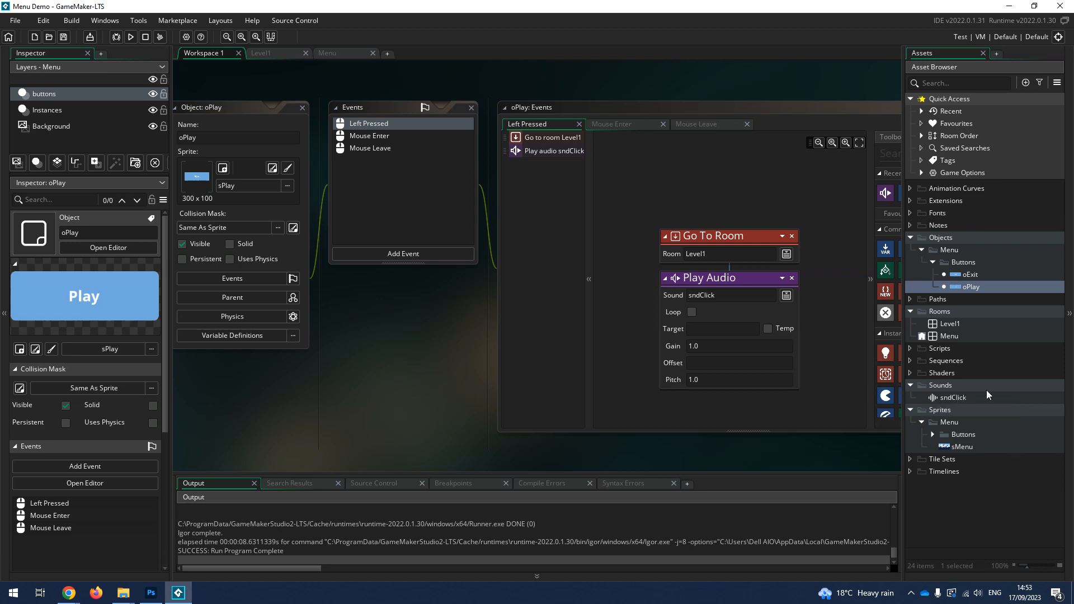
Step: Open the Menu room for viewing from the project's assets
middle_click_drag(350, 355, 384, 363)
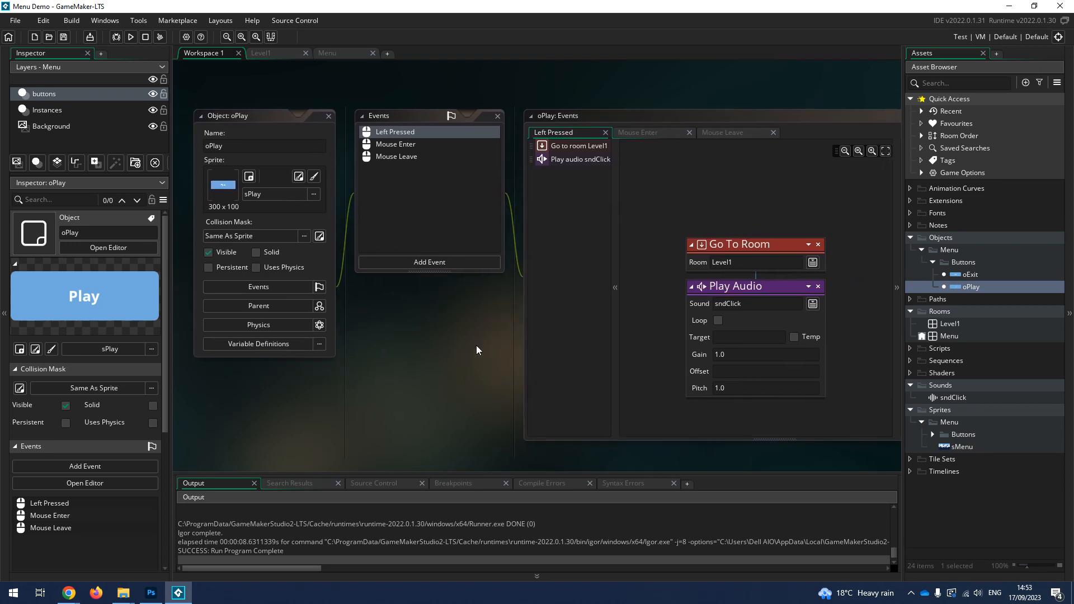
double_click(948, 336)
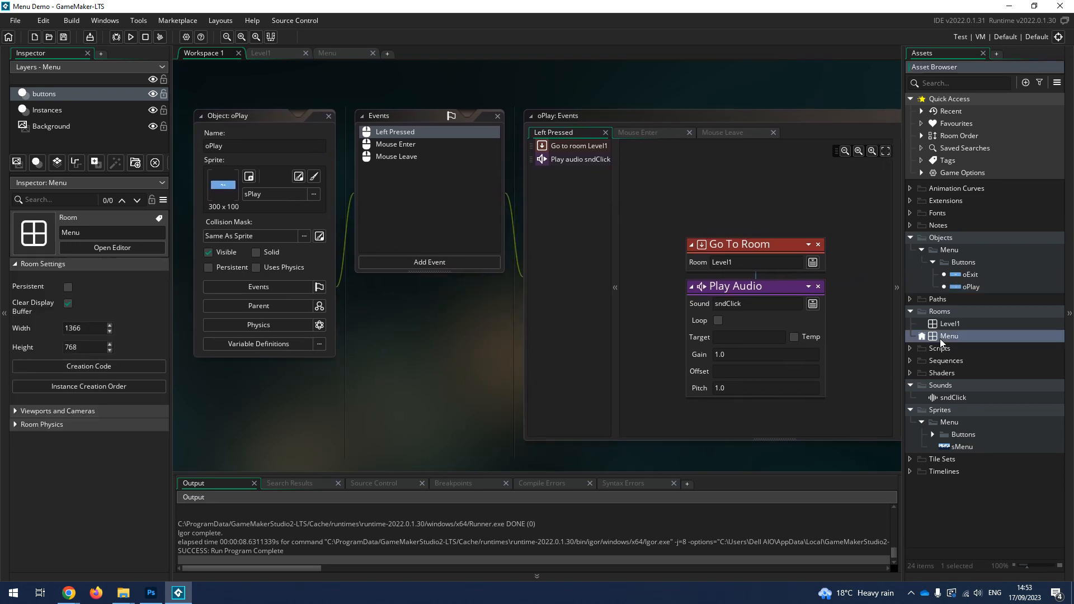